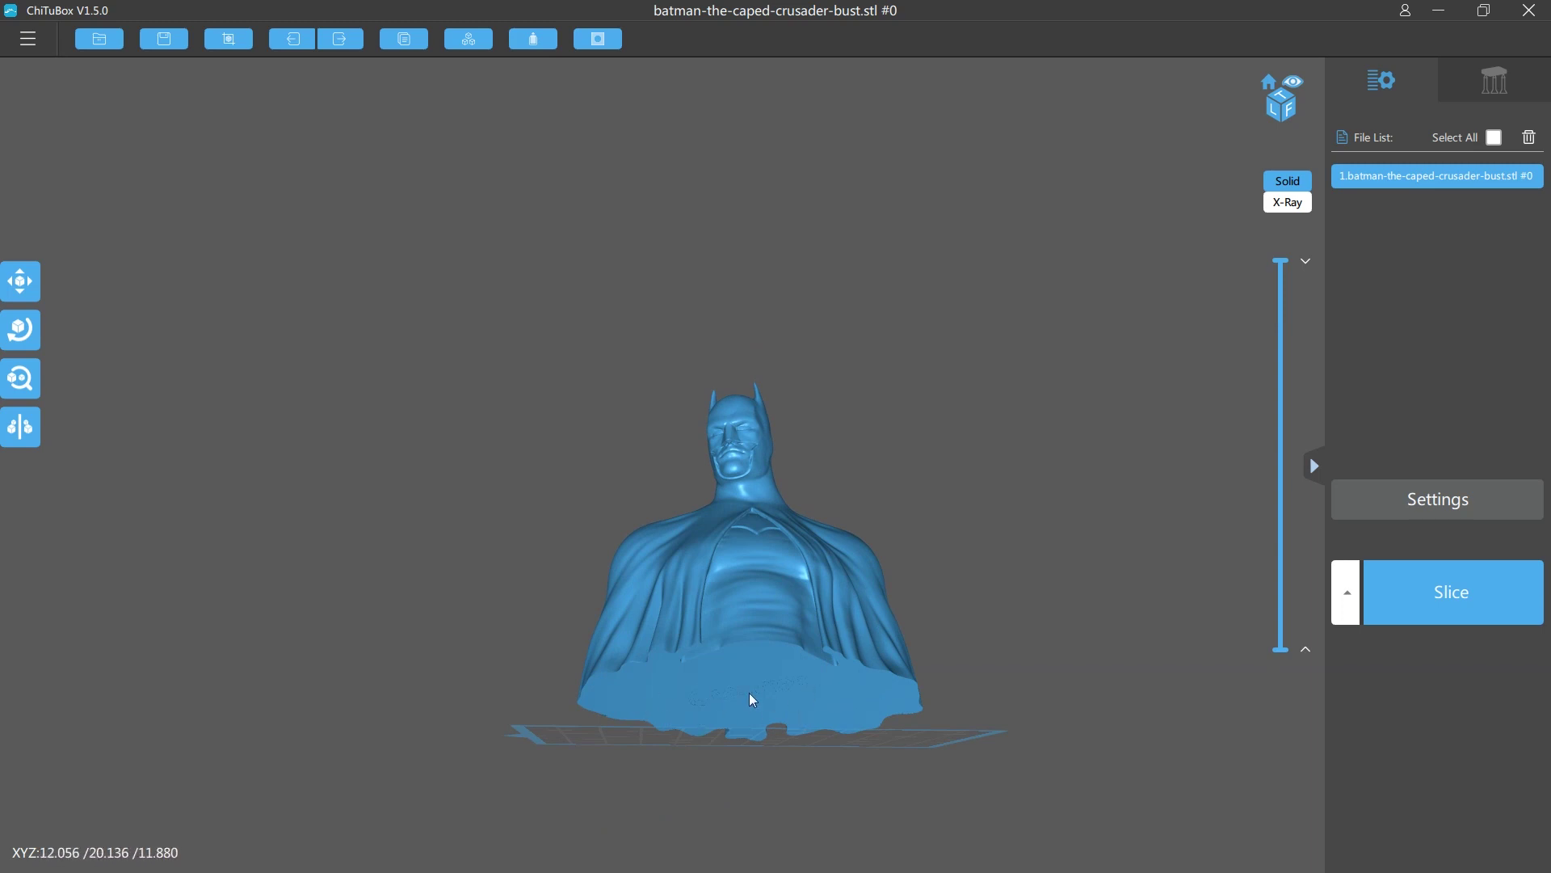
Step: Hollow the Batman bust on the inner side with a 1.60 mm wall thickness and 0.00% precision
{"action": "left_click_drag", "start_coordinate": [832, 690], "coordinate": [678, 364]}
{"action": "left_click", "coordinate": [531, 40]}
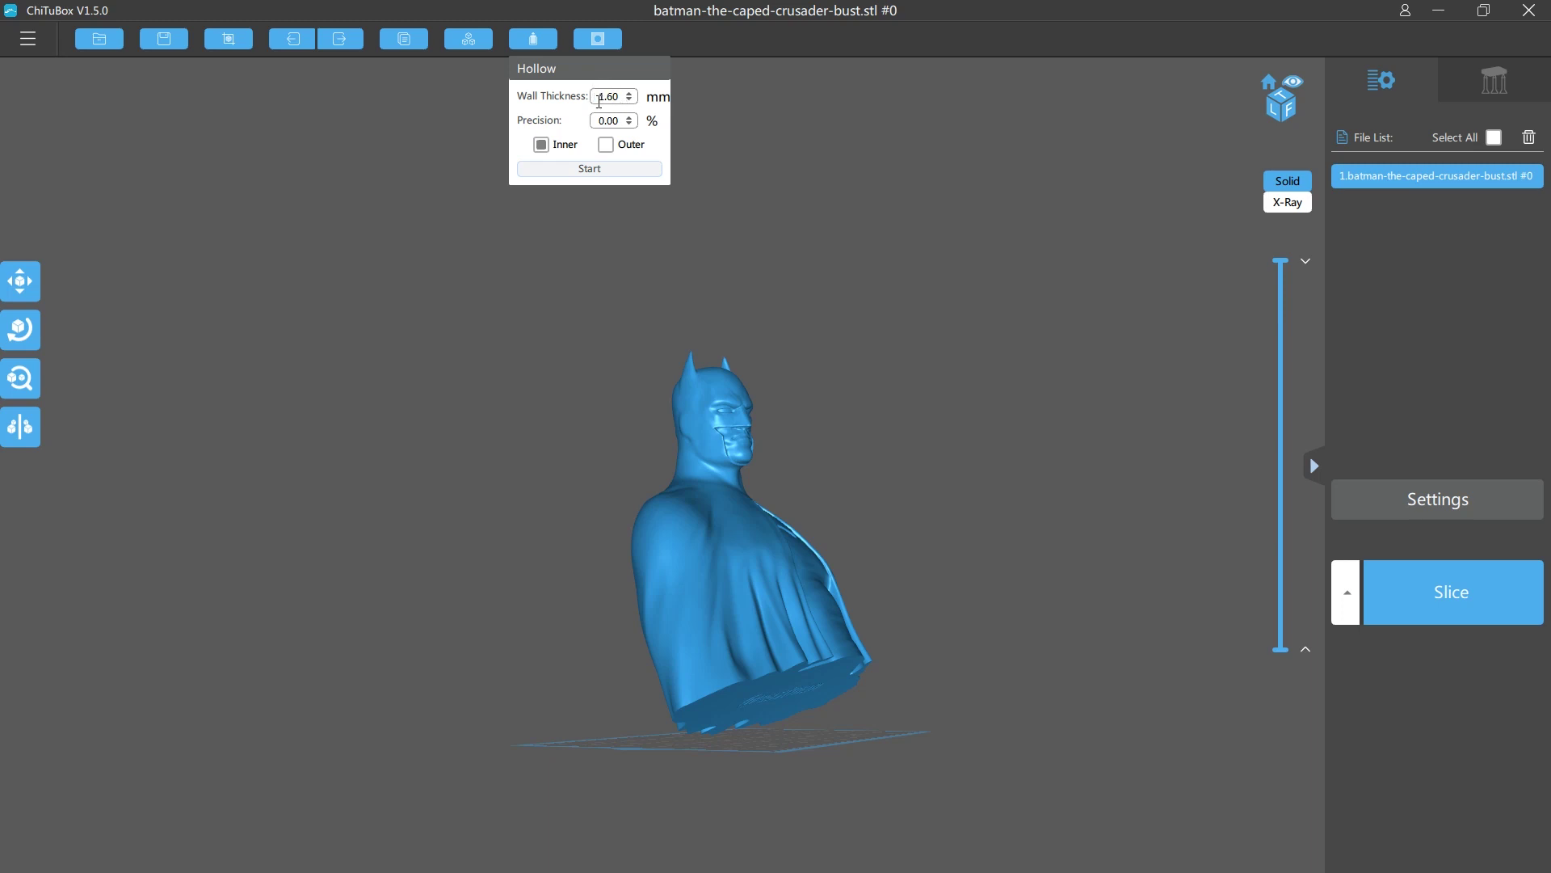
{"action": "left_click", "coordinate": [589, 171]}
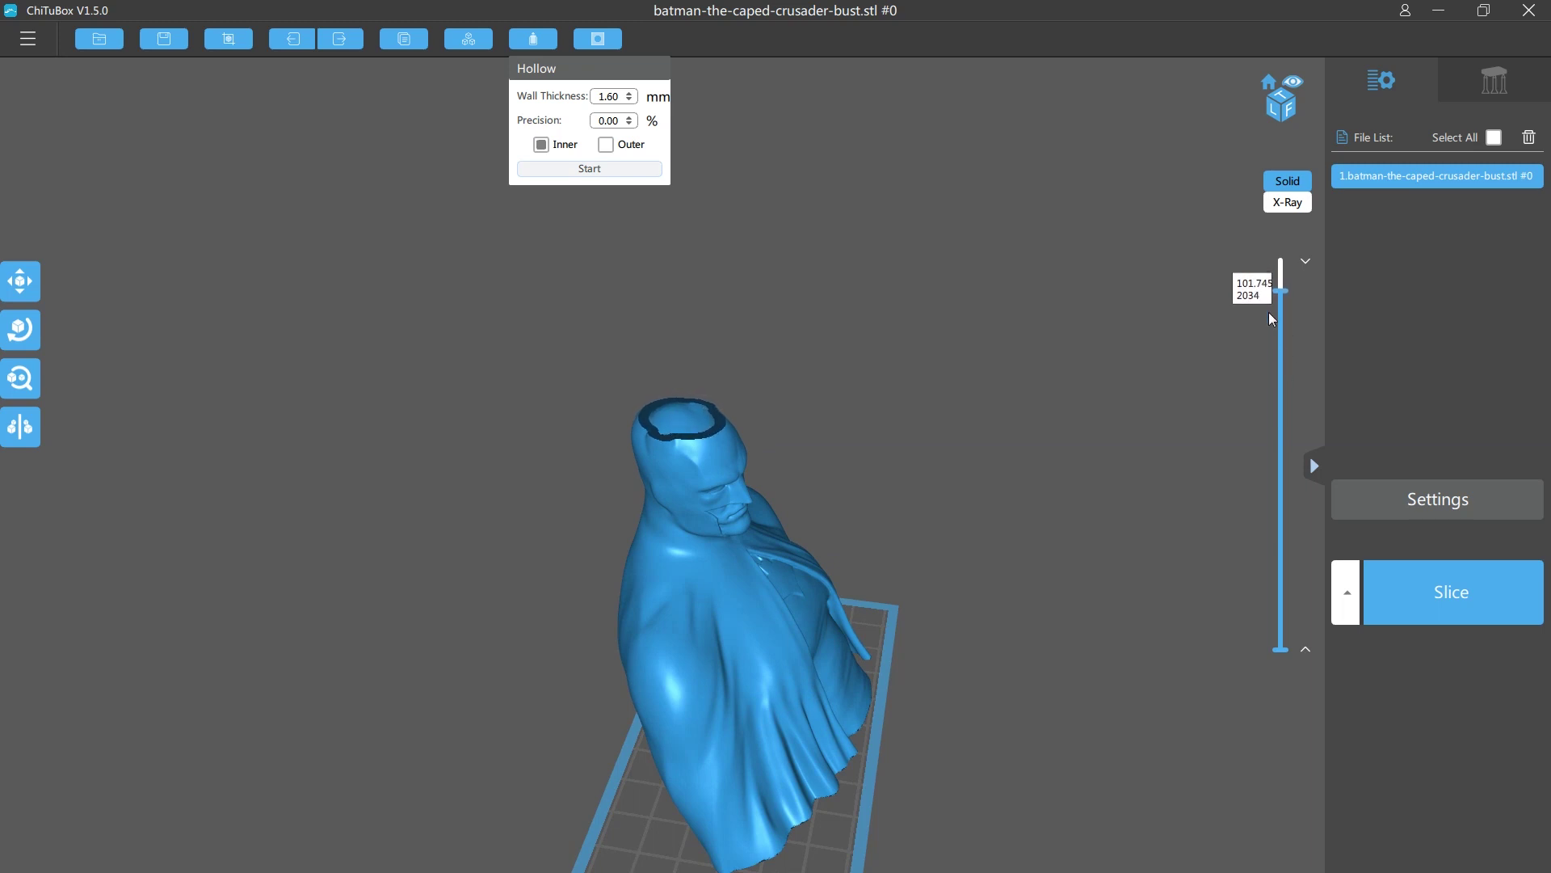
Step: Lower the layer cutaway through the head to about 87 mm and examine the hollow interior and wall thickness
{"action": "key", "text": "Down"}
{"action": "key", "text": "Down"}
{"action": "key", "text": "Down"}
{"action": "key", "text": "Down"}
{"action": "key", "text": "Down"}
{"action": "key", "text": "Down"}
{"action": "key", "text": "Down"}
{"action": "key", "text": "Down"}
{"action": "key", "text": "Down"}
{"action": "key", "text": "Down"}
{"action": "key", "text": "Down"}
{"action": "key", "text": "Down"}
{"action": "key", "text": "Down"}
{"action": "left_click_drag", "start_coordinate": [817, 488], "coordinate": [1006, 443]}
{"action": "key", "text": "Down"}
{"action": "key", "text": "Down"}
{"action": "key", "text": "Down"}
{"action": "key", "text": "Down"}
{"action": "key", "text": "Down"}
{"action": "key", "text": "Down"}
{"action": "key", "text": "Down"}
{"action": "key", "text": "Down"}
{"action": "key", "text": "Down"}
{"action": "key", "text": "Down"}
{"action": "key", "text": "Down"}
{"action": "key", "text": "Down"}
{"action": "key", "text": "Down"}
{"action": "key", "text": "Down"}
{"action": "key", "text": "Down"}
{"action": "left_click_drag", "start_coordinate": [959, 744], "coordinate": [990, 614]}
{"action": "scroll", "coordinate": [990, 614], "scroll_direction": "up", "scroll_amount": 5}
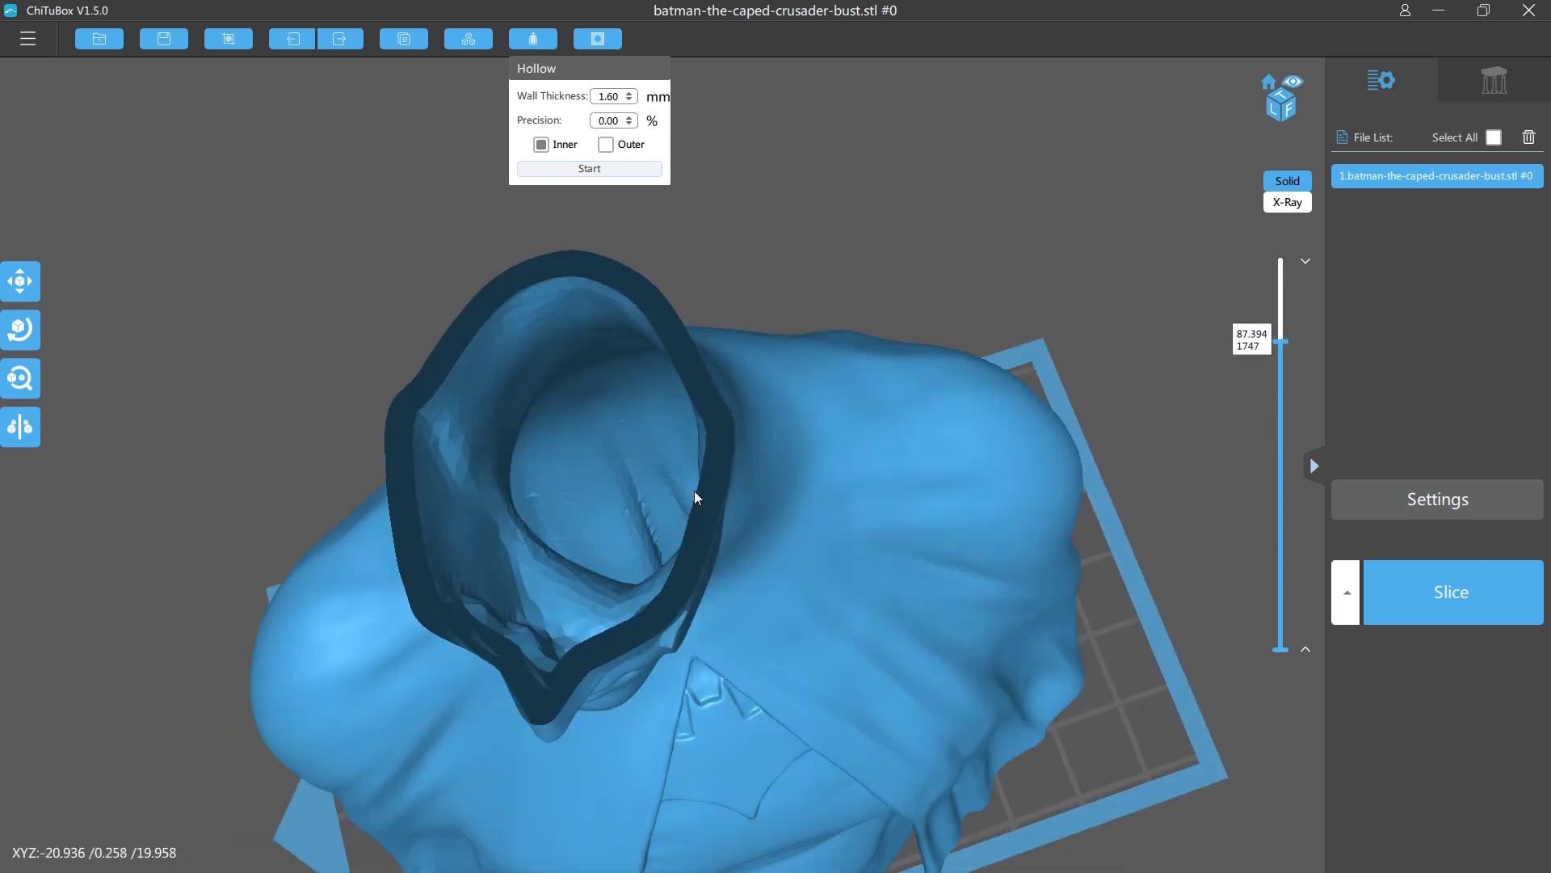
Step: Lower the layer cutaway past the neck to about 65 mm and examine the hollowed shoulders and chest
{"action": "key", "text": "Down"}
{"action": "key", "text": "Down"}
{"action": "key", "text": "Down"}
{"action": "key", "text": "Down"}
{"action": "key", "text": "Down"}
{"action": "key", "text": "Down"}
{"action": "key", "text": "Down"}
{"action": "key", "text": "Down"}
{"action": "key", "text": "Down"}
{"action": "key", "text": "Down"}
{"action": "key", "text": "Down"}
{"action": "key", "text": "Down"}
{"action": "key", "text": "Down"}
{"action": "scroll", "coordinate": [763, 657], "scroll_direction": "down", "scroll_amount": 5}
{"action": "left_click_drag", "start_coordinate": [763, 657], "coordinate": [768, 652]}
{"action": "key", "text": "Down"}
{"action": "key", "text": "Down"}
{"action": "key", "text": "Down"}
{"action": "key", "text": "Down"}
{"action": "key", "text": "Down"}
{"action": "key", "text": "Down"}
{"action": "key", "text": "Down"}
{"action": "key", "text": "Down"}
{"action": "key", "text": "Down"}
{"action": "key", "text": "Down"}
{"action": "key", "text": "Down"}
{"action": "key", "text": "Down"}
{"action": "key", "text": "Down"}
{"action": "key", "text": "Down"}
{"action": "key", "text": "Down"}
{"action": "key", "text": "Down"}
{"action": "key", "text": "Down"}
{"action": "key", "text": "Down"}
{"action": "key", "text": "Down"}
{"action": "key", "text": "Down"}
{"action": "key", "text": "Down"}
{"action": "key", "text": "Down"}
{"action": "key", "text": "Down"}
{"action": "key", "text": "Down"}
{"action": "key", "text": "Down"}
{"action": "key", "text": "Down"}
{"action": "key", "text": "Down"}
{"action": "key", "text": "Down"}
{"action": "key", "text": "Down"}
{"action": "key", "text": "Down"}
{"action": "key", "text": "Down"}
{"action": "key", "text": "Down"}
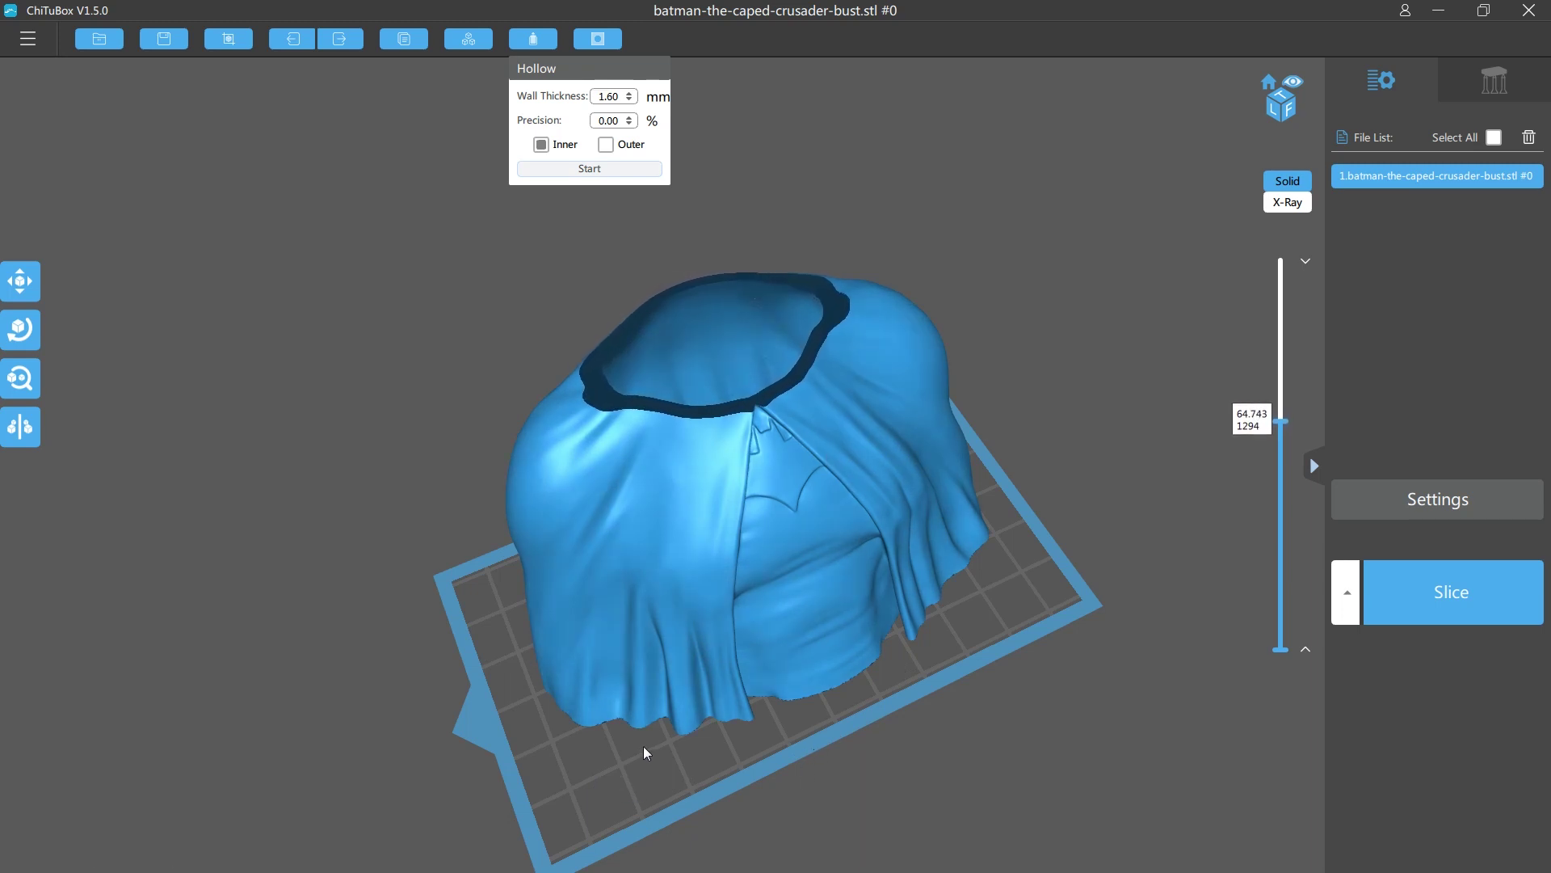
Step: Step the layer cutaway further down through the torso to examine the cavity and wall, ending back at the model's full height
{"action": "key", "text": "Down"}
{"action": "key", "text": "Down"}
{"action": "key", "text": "Down"}
{"action": "key", "text": "Down"}
{"action": "key", "text": "Down"}
{"action": "key", "text": "Down"}
{"action": "key", "text": "Down"}
{"action": "key", "text": "Down"}
{"action": "key", "text": "Down"}
{"action": "key", "text": "Down"}
{"action": "key", "text": "Down"}
{"action": "key", "text": "Down"}
{"action": "key", "text": "Down"}
{"action": "key", "text": "Down"}
{"action": "key", "text": "Down"}
{"action": "key", "text": "Down"}
{"action": "key", "text": "Down"}
{"action": "key", "text": "Down"}
{"action": "key", "text": "Down"}
{"action": "key", "text": "Down"}
{"action": "key", "text": "Down"}
{"action": "key", "text": "Down"}
{"action": "key", "text": "Down"}
{"action": "key", "text": "Down"}
{"action": "key", "text": "Down"}
{"action": "key", "text": "Down"}
{"action": "key", "text": "Down"}
{"action": "key", "text": "Down"}
{"action": "key", "text": "Down"}
{"action": "key", "text": "Down"}
{"action": "key", "text": "Down"}
{"action": "key", "text": "Down"}
{"action": "key", "text": "Down"}
{"action": "key", "text": "Down"}
{"action": "key", "text": "Down"}
{"action": "key", "text": "Down"}
{"action": "key", "text": "Down"}
{"action": "key", "text": "Down"}
{"action": "key", "text": "Down"}
{"action": "key", "text": "Down"}
{"action": "key", "text": "Down"}
{"action": "key", "text": "Down"}
{"action": "key", "text": "Down"}
{"action": "key", "text": "Down"}
{"action": "key", "text": "Down"}
{"action": "key", "text": "Down"}
{"action": "key", "text": "Down"}
{"action": "key", "text": "Down"}
{"action": "key", "text": "Down"}
{"action": "key", "text": "Down"}
{"action": "key", "text": "Down"}
{"action": "key", "text": "Down"}
{"action": "key", "text": "Down"}
{"action": "key", "text": "Down"}
{"action": "key", "text": "Down"}
{"action": "key", "text": "Down"}
{"action": "key", "text": "Down"}
{"action": "key", "text": "Down"}
{"action": "key", "text": "Down"}
{"action": "key", "text": "Down"}
{"action": "key", "text": "Down"}
{"action": "key", "text": "Down"}
{"action": "key", "text": "Down"}
{"action": "key", "text": "Down"}
{"action": "key", "text": "Down"}
{"action": "key", "text": "Down"}
{"action": "key", "text": "Down"}
{"action": "key", "text": "Down"}
{"action": "key", "text": "Down"}
{"action": "key", "text": "Down"}
{"action": "key", "text": "Down"}
{"action": "key", "text": "Down"}
{"action": "key", "text": "Down"}
{"action": "key", "text": "Down"}
{"action": "key", "text": "Down"}
{"action": "key", "text": "Down"}
{"action": "key", "text": "Down"}
{"action": "key", "text": "Down"}
{"action": "key", "text": "Down"}
{"action": "key", "text": "Down"}
{"action": "key", "text": "Down"}
{"action": "key", "text": "Down"}
{"action": "key", "text": "Down"}
{"action": "key", "text": "Down"}
{"action": "key", "text": "Down"}
{"action": "key", "text": "Down"}
{"action": "key", "text": "Down"}
{"action": "key", "text": "Down"}
{"action": "key", "text": "Down"}
{"action": "key", "text": "Down"}
{"action": "key", "text": "Down"}
{"action": "key", "text": "Down"}
{"action": "key", "text": "Down"}
{"action": "key", "text": "Down"}
{"action": "key", "text": "Down"}
{"action": "key", "text": "Down"}
{"action": "key", "text": "Down"}
{"action": "key", "text": "Down"}
{"action": "key", "text": "Down"}
{"action": "key", "text": "Down"}
{"action": "key", "text": "Down"}
{"action": "key", "text": "Down"}
{"action": "key", "text": "Down"}
{"action": "key", "text": "Down"}
{"action": "key", "text": "Down"}
{"action": "key", "text": "Down"}
{"action": "key", "text": "Down"}
{"action": "key", "text": "Down"}
{"action": "key", "text": "Down"}
{"action": "key", "text": "Down"}
{"action": "key", "text": "Down"}
{"action": "key", "text": "Down"}
{"action": "key", "text": "Down"}
{"action": "key", "text": "Down"}
{"action": "key", "text": "Down"}
{"action": "key", "text": "Down"}
{"action": "key", "text": "Down"}
{"action": "key", "text": "Down"}
{"action": "key", "text": "Down"}
{"action": "key", "text": "Down"}
{"action": "key", "text": "Down"}
{"action": "key", "text": "Down"}
{"action": "key", "text": "Down"}
{"action": "key", "text": "Down"}
{"action": "key", "text": "Down"}
{"action": "key", "text": "Down"}
{"action": "key", "text": "Down"}
{"action": "key", "text": "Down"}
{"action": "key", "text": "Down"}
{"action": "key", "text": "End"}
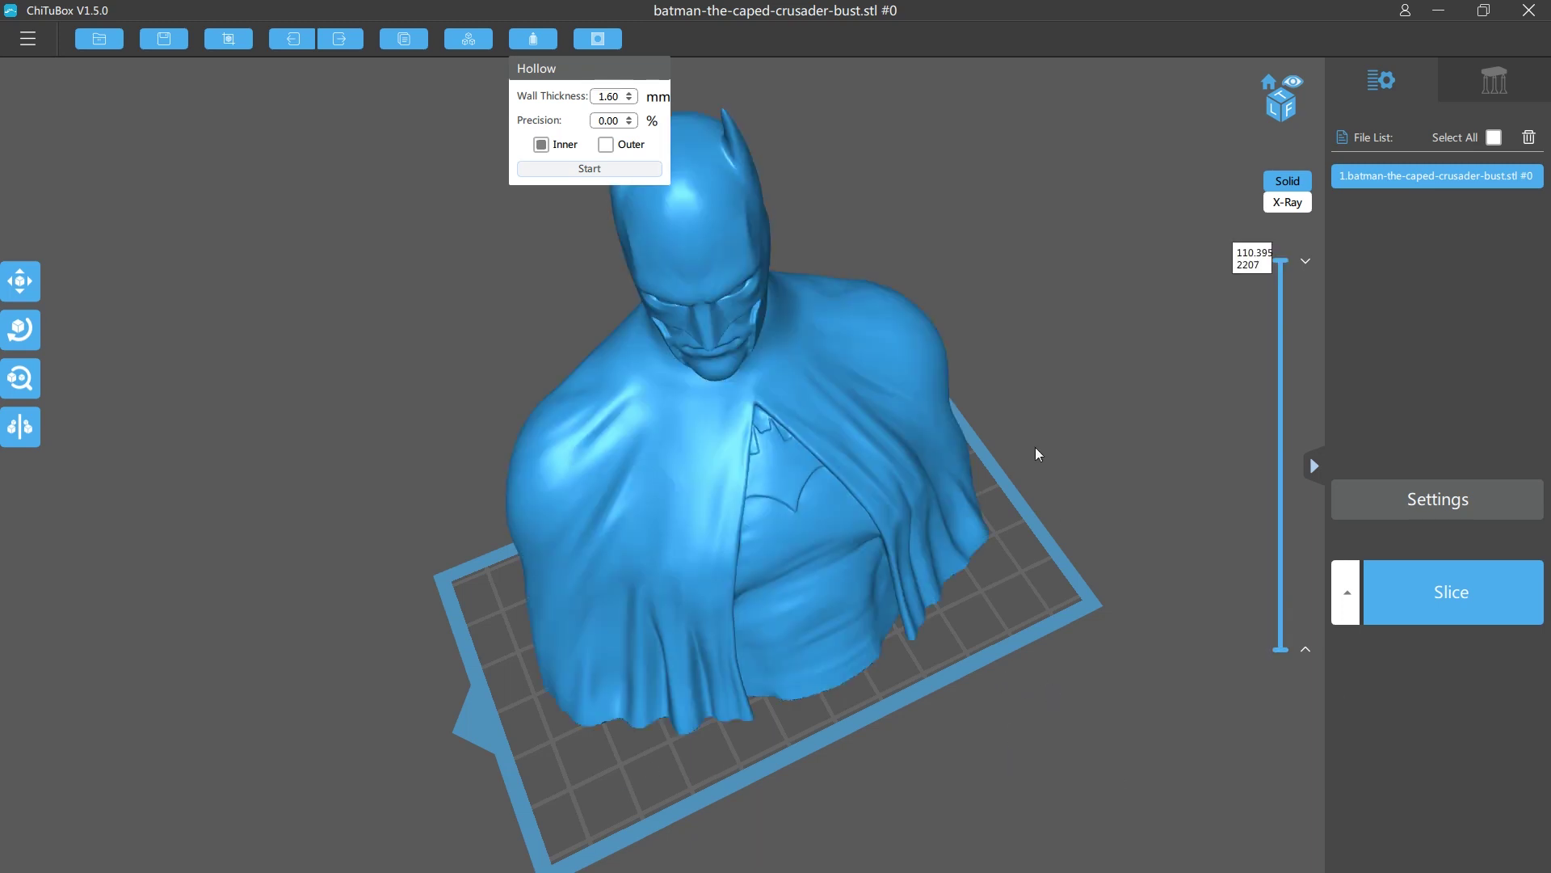
Step: Set the Dig Hole size to 5 mm for circular drain holes in the underside of the bust
{"action": "left_click_drag", "start_coordinate": [1059, 342], "coordinate": [986, 617]}
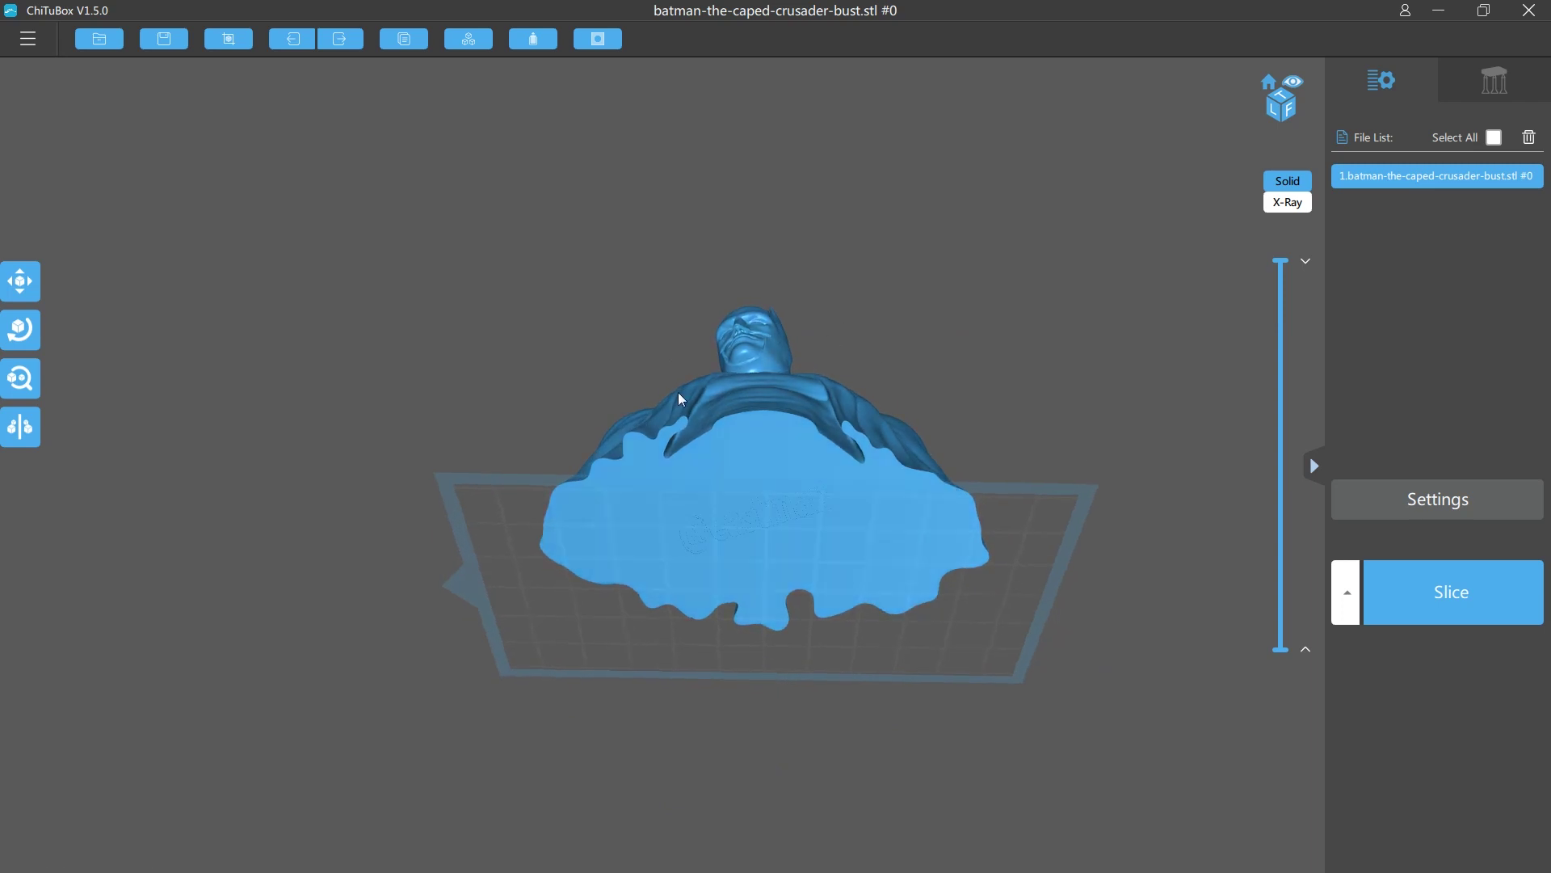
{"action": "left_click_drag", "start_coordinate": [677, 486], "coordinate": [828, 573]}
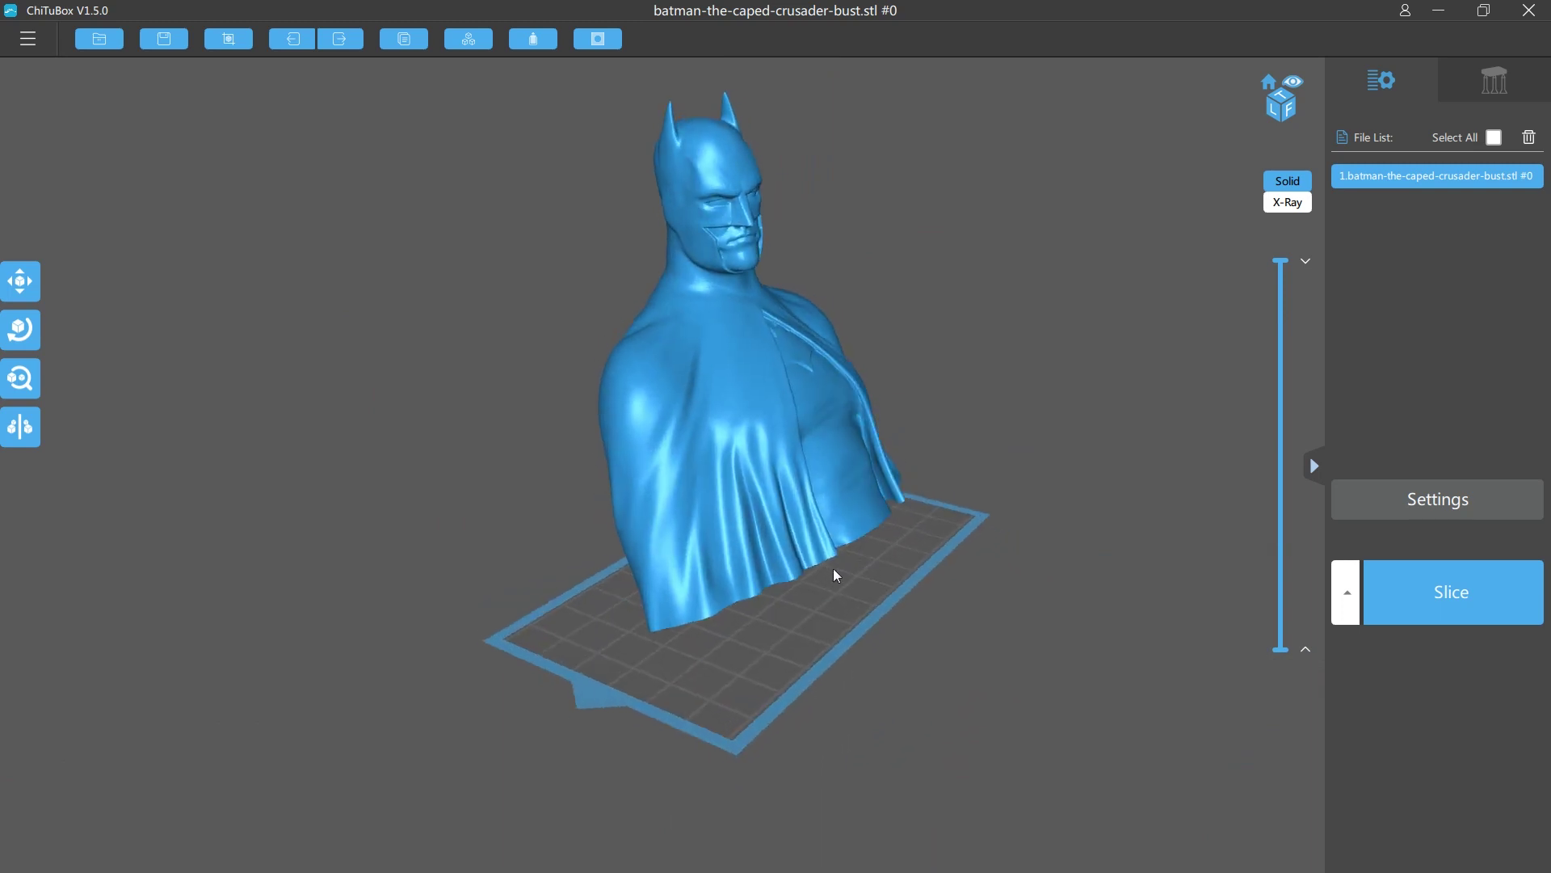
{"action": "left_click_drag", "start_coordinate": [699, 580], "coordinate": [710, 533]}
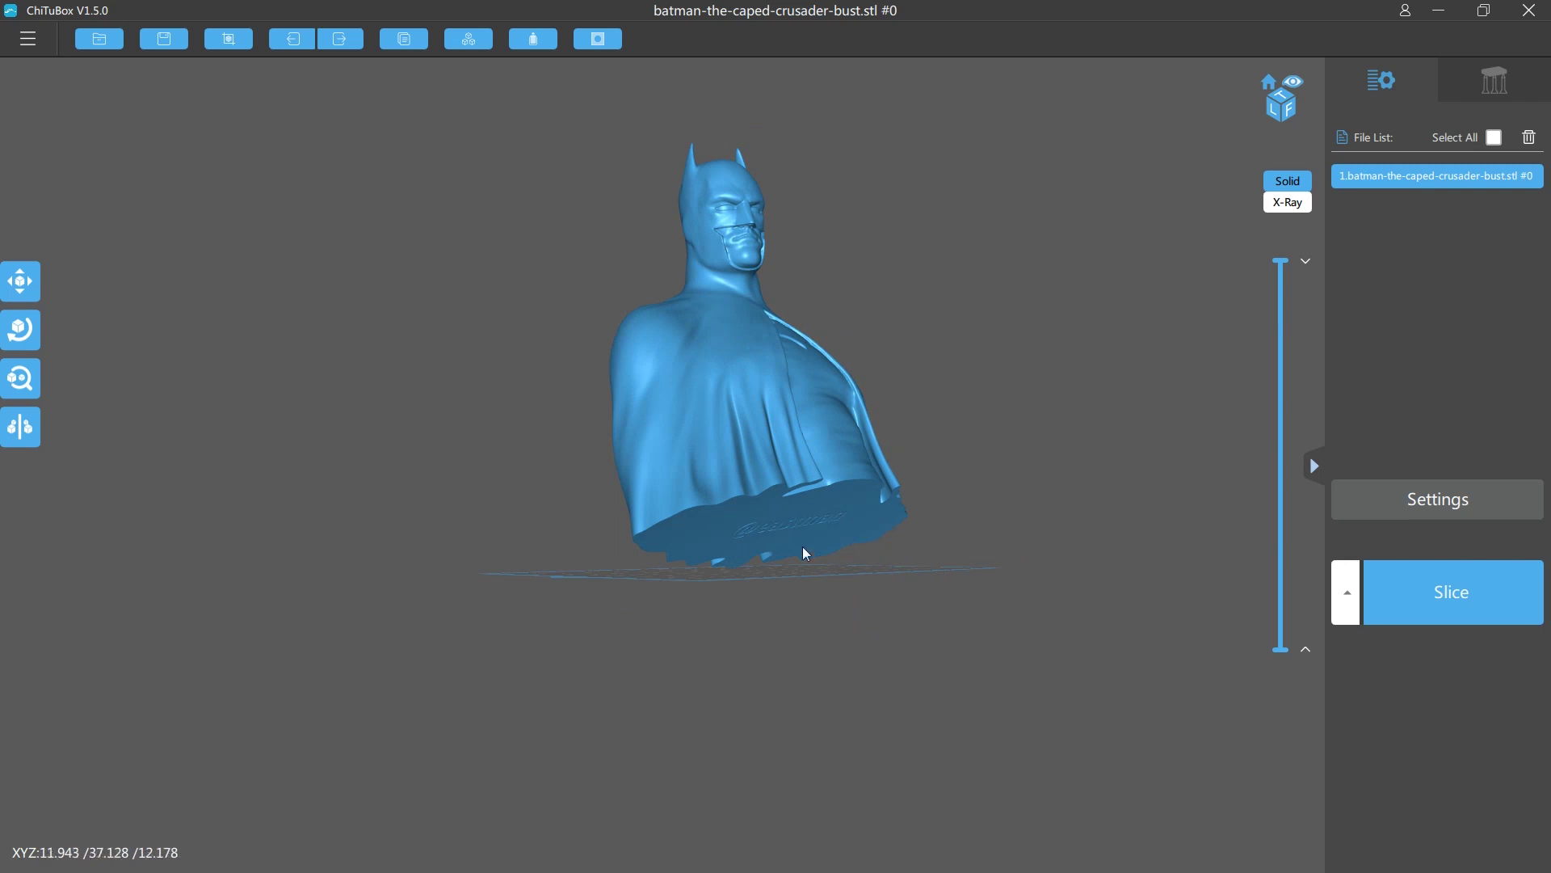
{"action": "left_click_drag", "start_coordinate": [778, 535], "coordinate": [705, 535]}
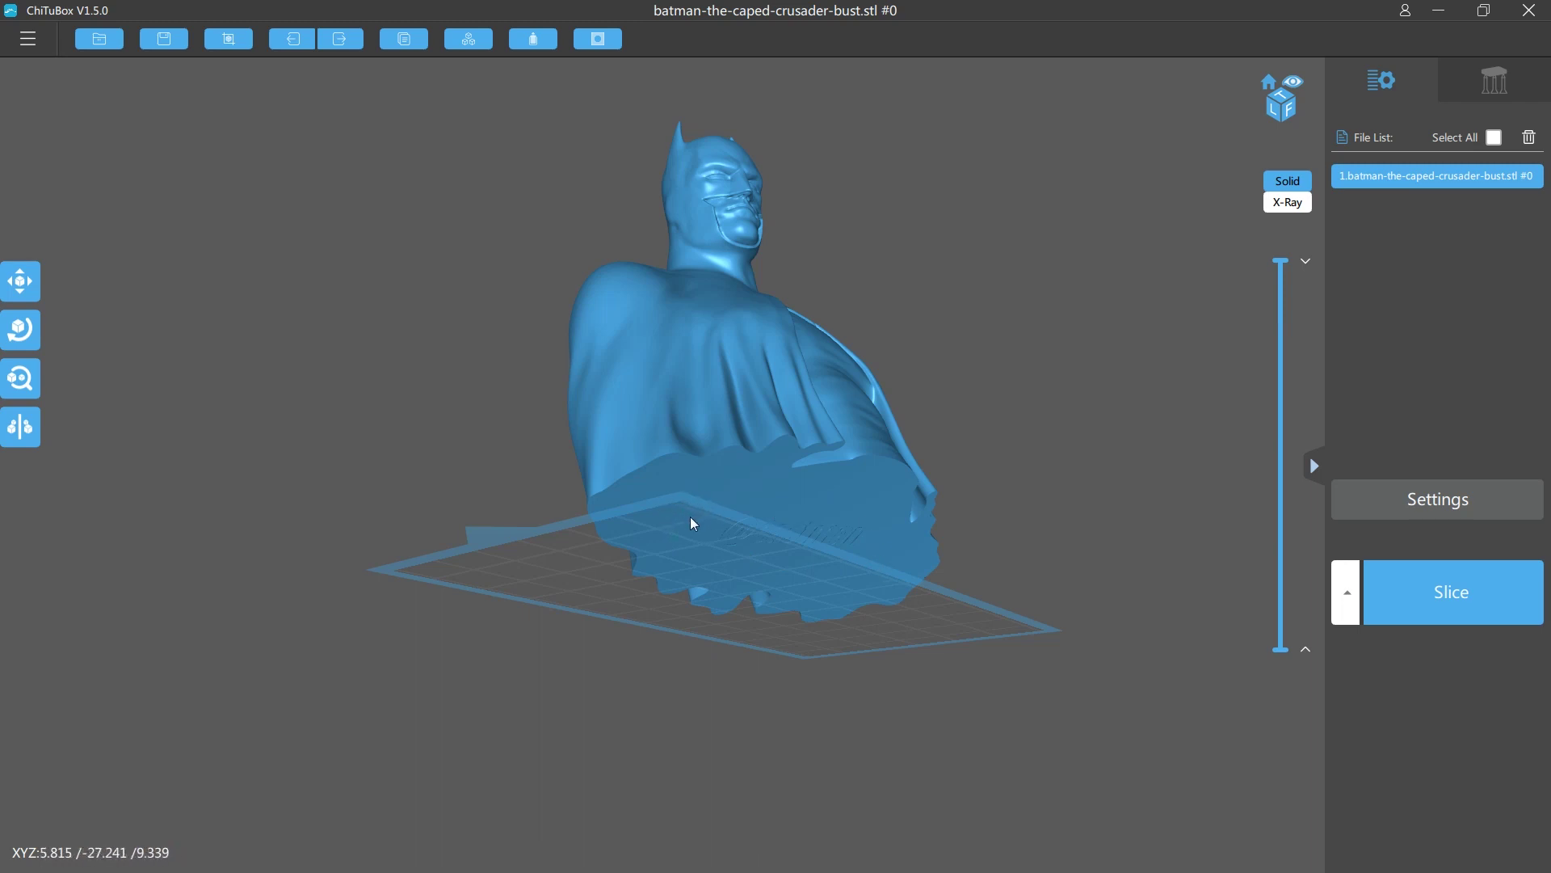
{"action": "left_click_drag", "start_coordinate": [786, 506], "coordinate": [810, 543]}
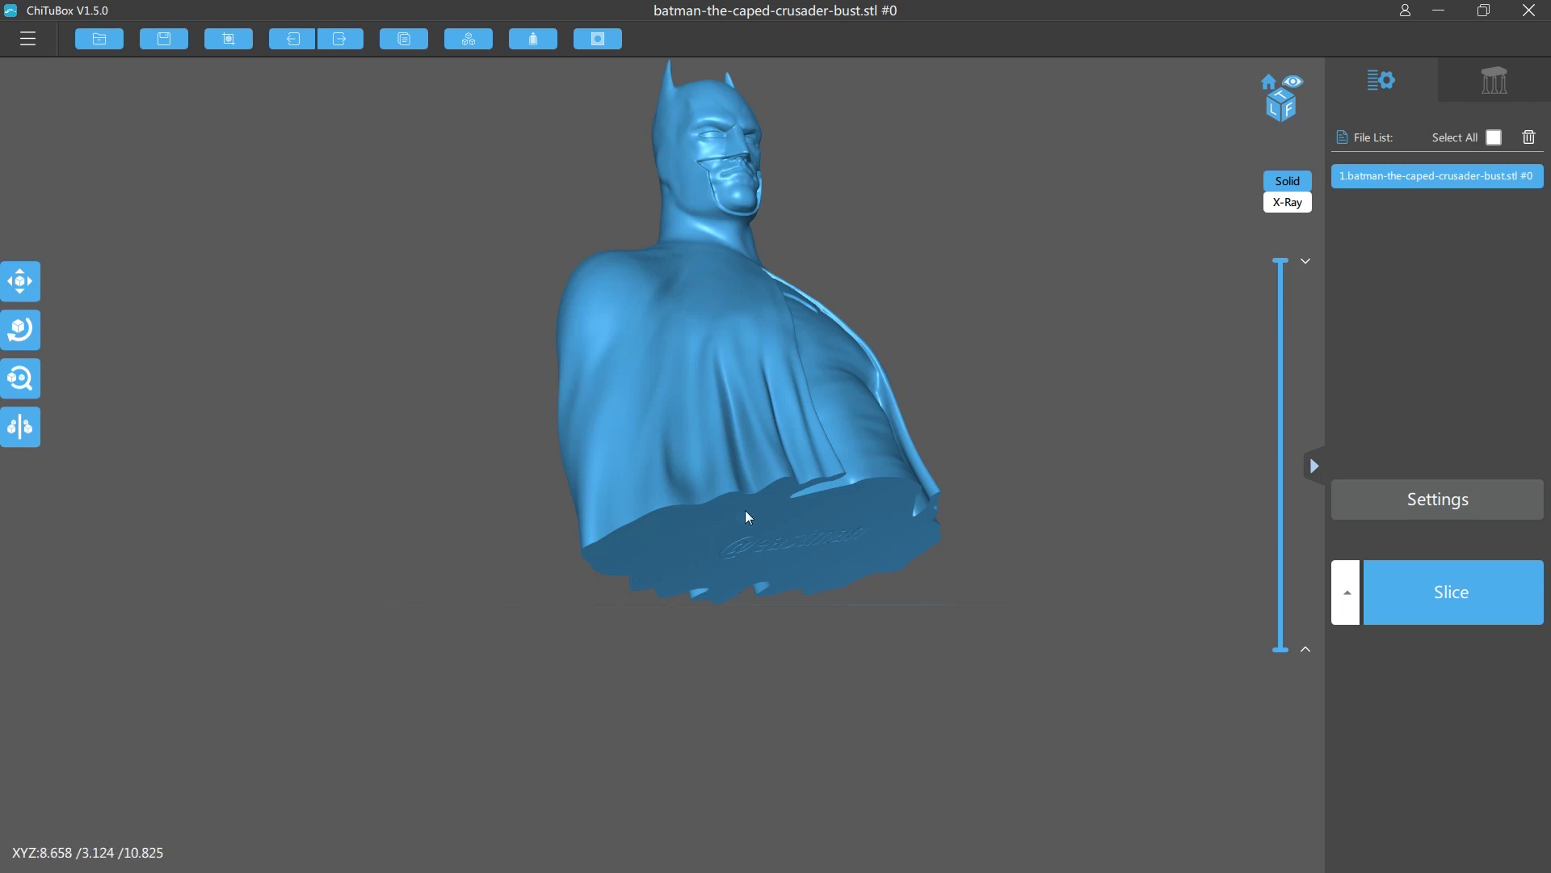
{"action": "left_click", "coordinate": [601, 42]}
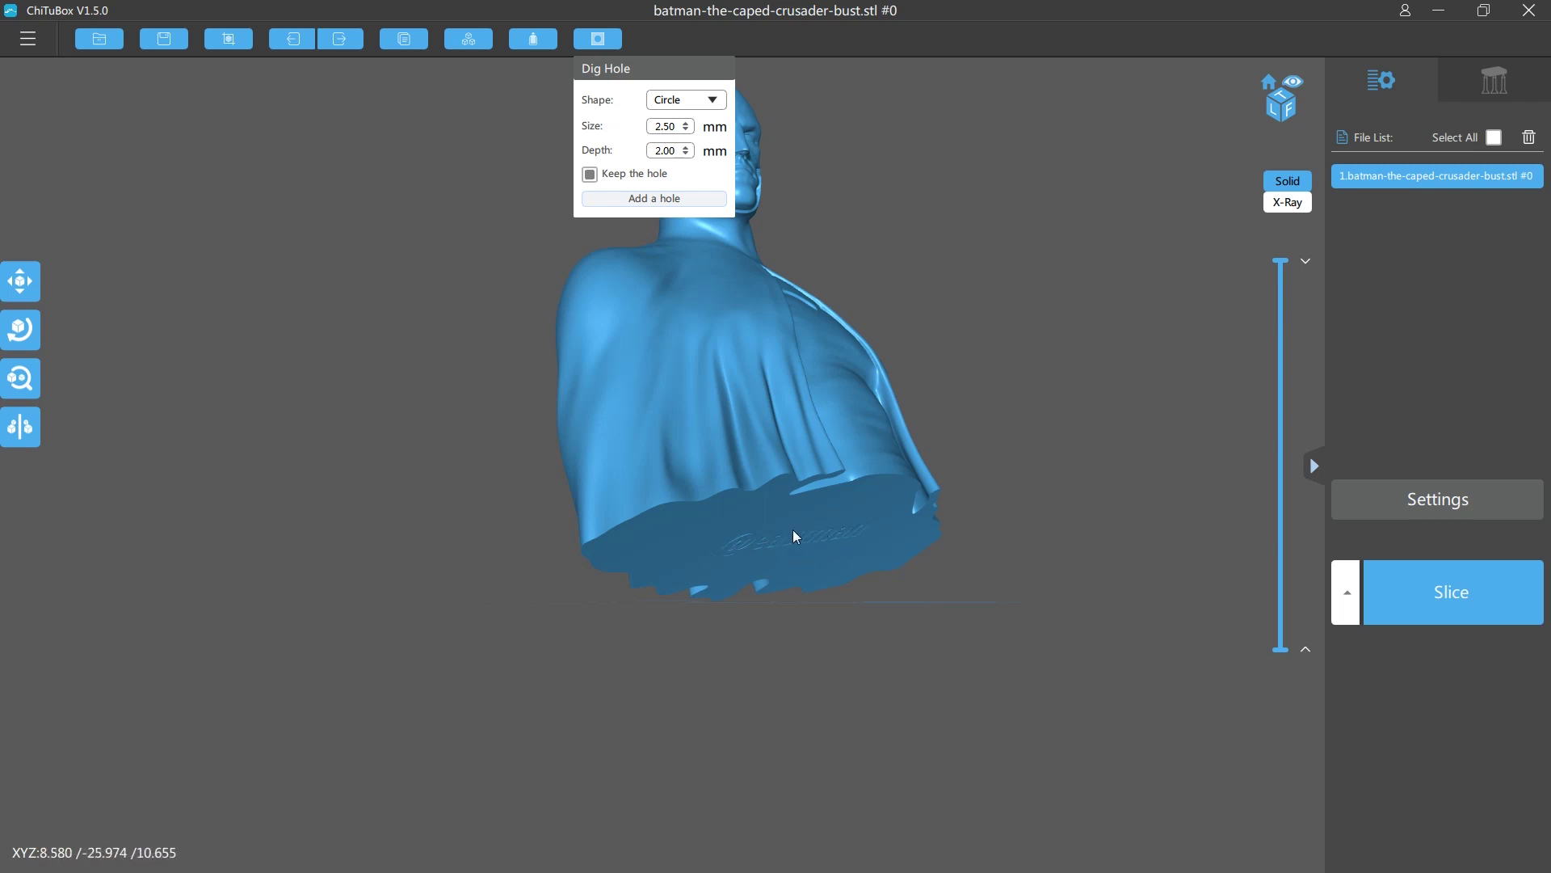
{"action": "double_click", "coordinate": [665, 126]}
{"action": "type", "text": "5"}
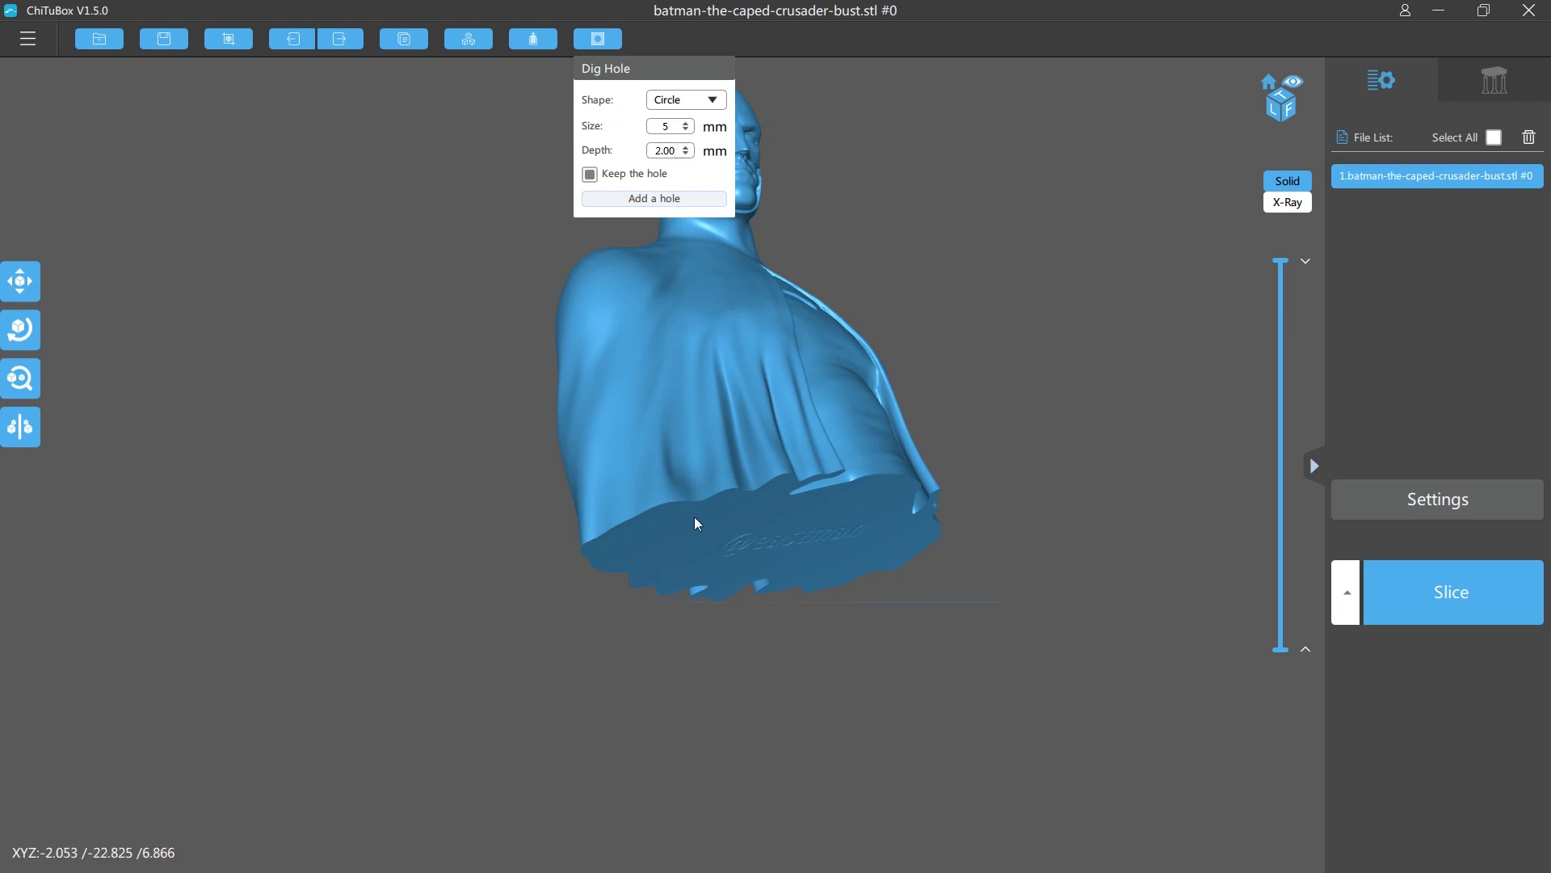
Step: Dig two 5 mm round drain holes in the flat base, one near each shoulder-side end
{"action": "left_click", "coordinate": [664, 204]}
{"action": "mouse_move", "coordinate": [679, 547]}
{"action": "left_mouse_down"}
{"action": "mouse_move", "coordinate": [652, 507]}
{"action": "mouse_move", "coordinate": [782, 449]}
{"action": "left_mouse_up"}
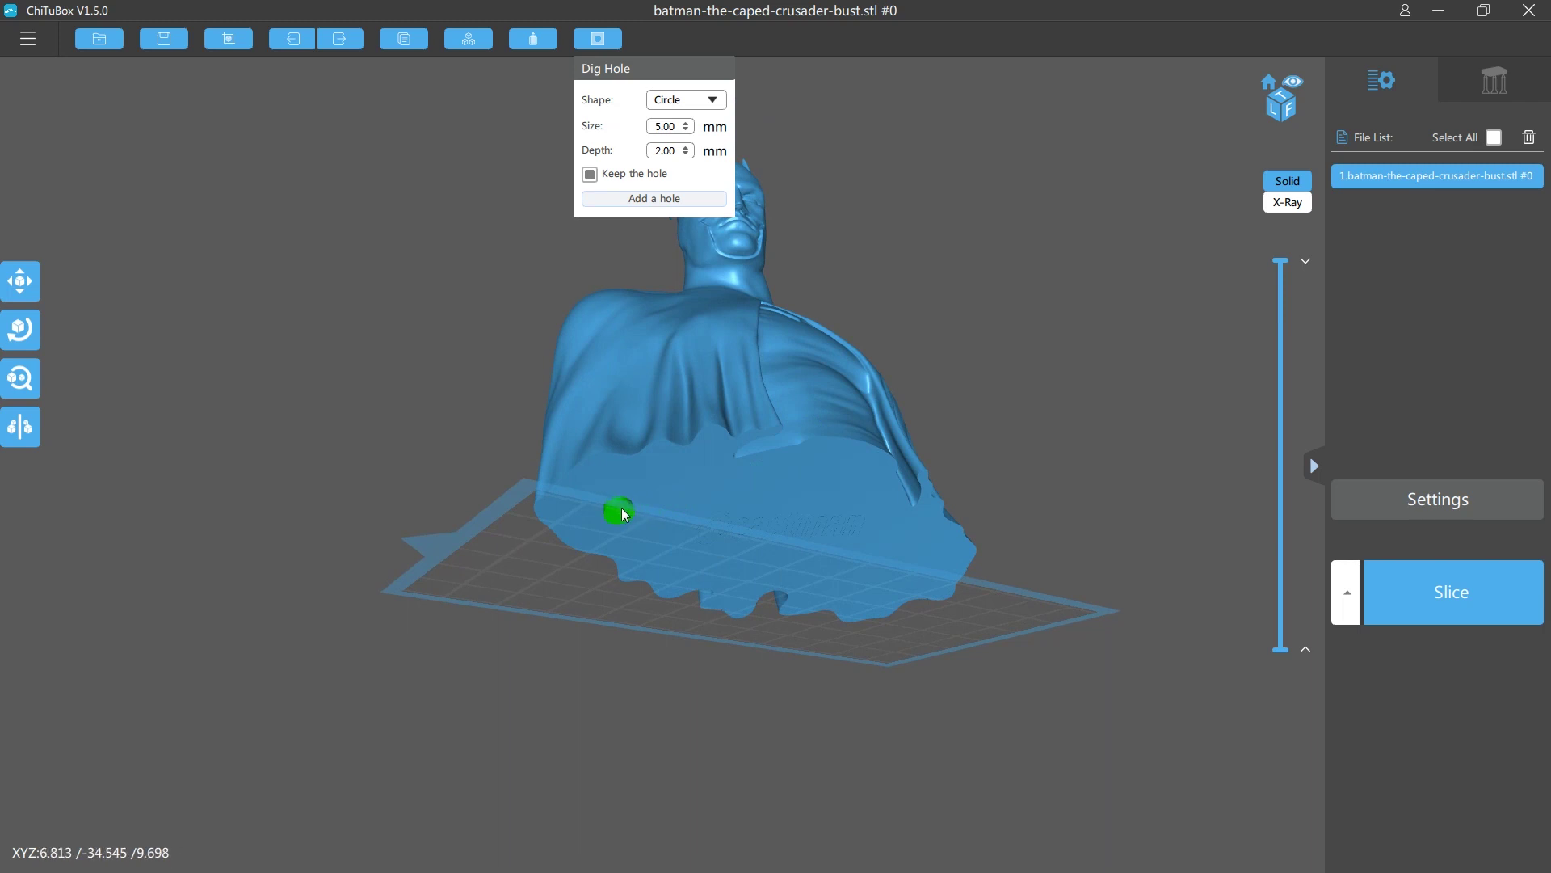
{"action": "left_click_drag", "start_coordinate": [639, 514], "coordinate": [594, 515]}
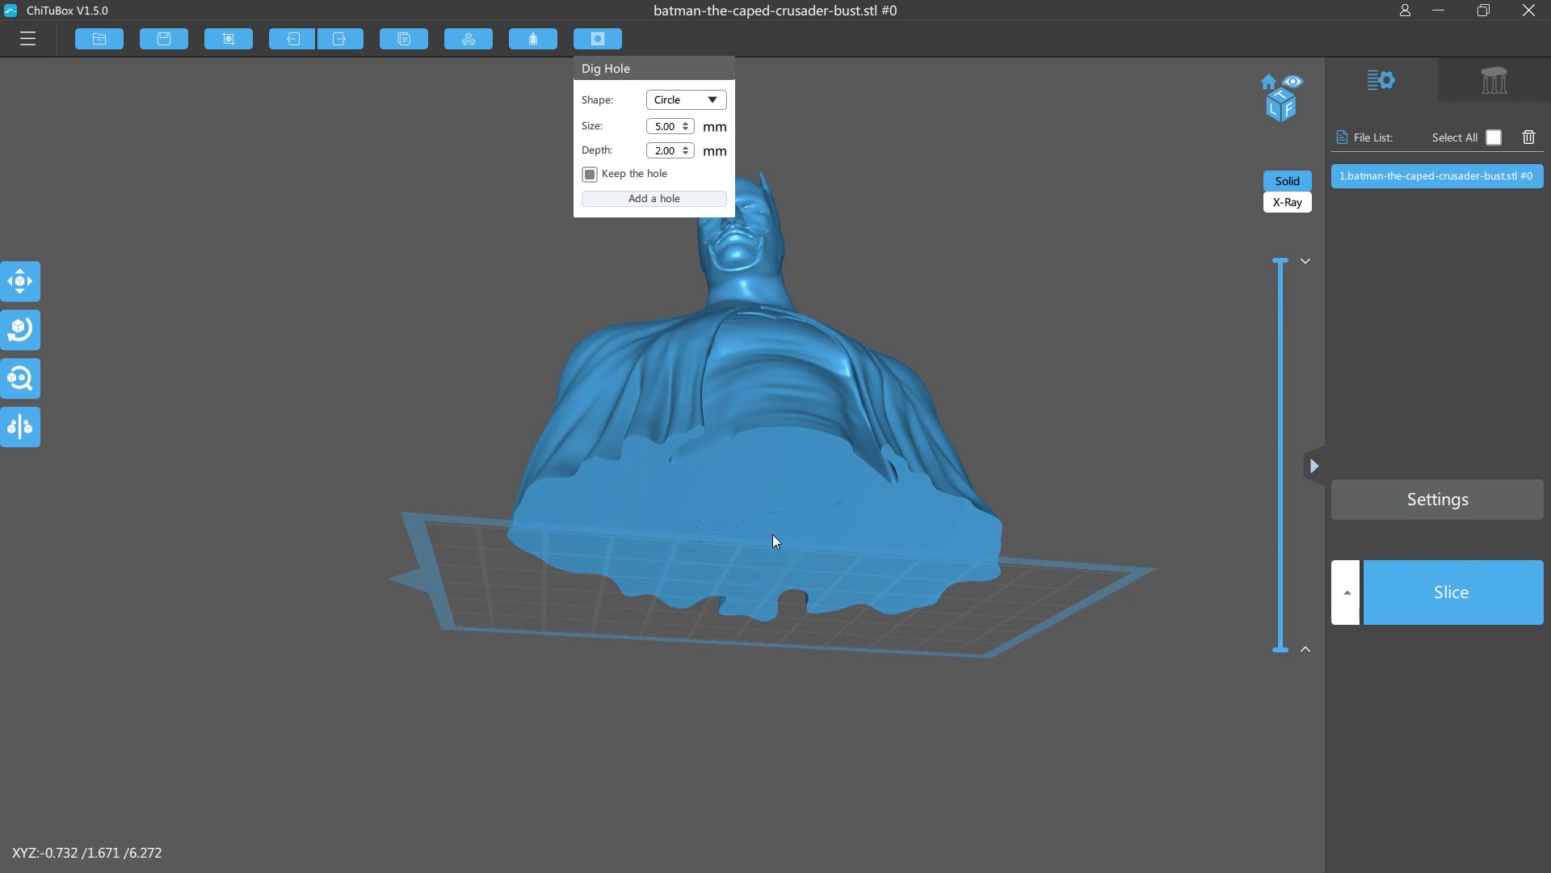
{"action": "left_click", "coordinate": [593, 527]}
{"action": "left_click", "coordinate": [607, 40]}
{"action": "left_click", "coordinate": [655, 198]}
{"action": "left_click", "coordinate": [935, 547]}
Step: Dig two more 5 mm round holes in the base, one near the chest edge and one near the back edge
{"action": "left_click", "coordinate": [598, 39]}
{"action": "left_click", "coordinate": [643, 197]}
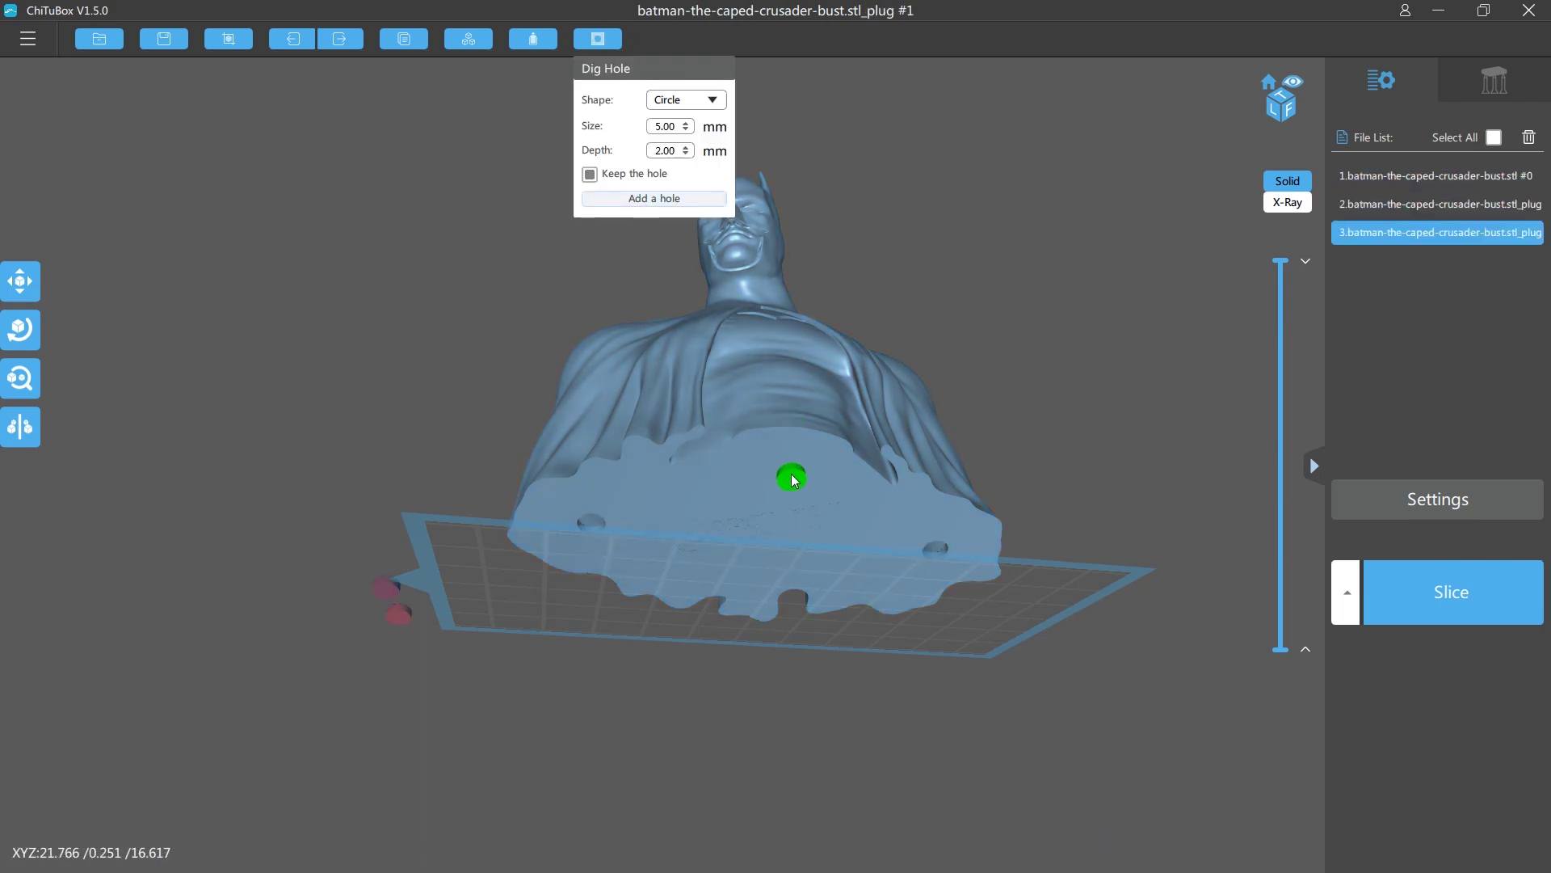
{"action": "left_click", "coordinate": [792, 477]}
{"action": "left_click", "coordinate": [598, 38]}
{"action": "left_click", "coordinate": [655, 198]}
{"action": "left_click", "coordinate": [752, 567]}
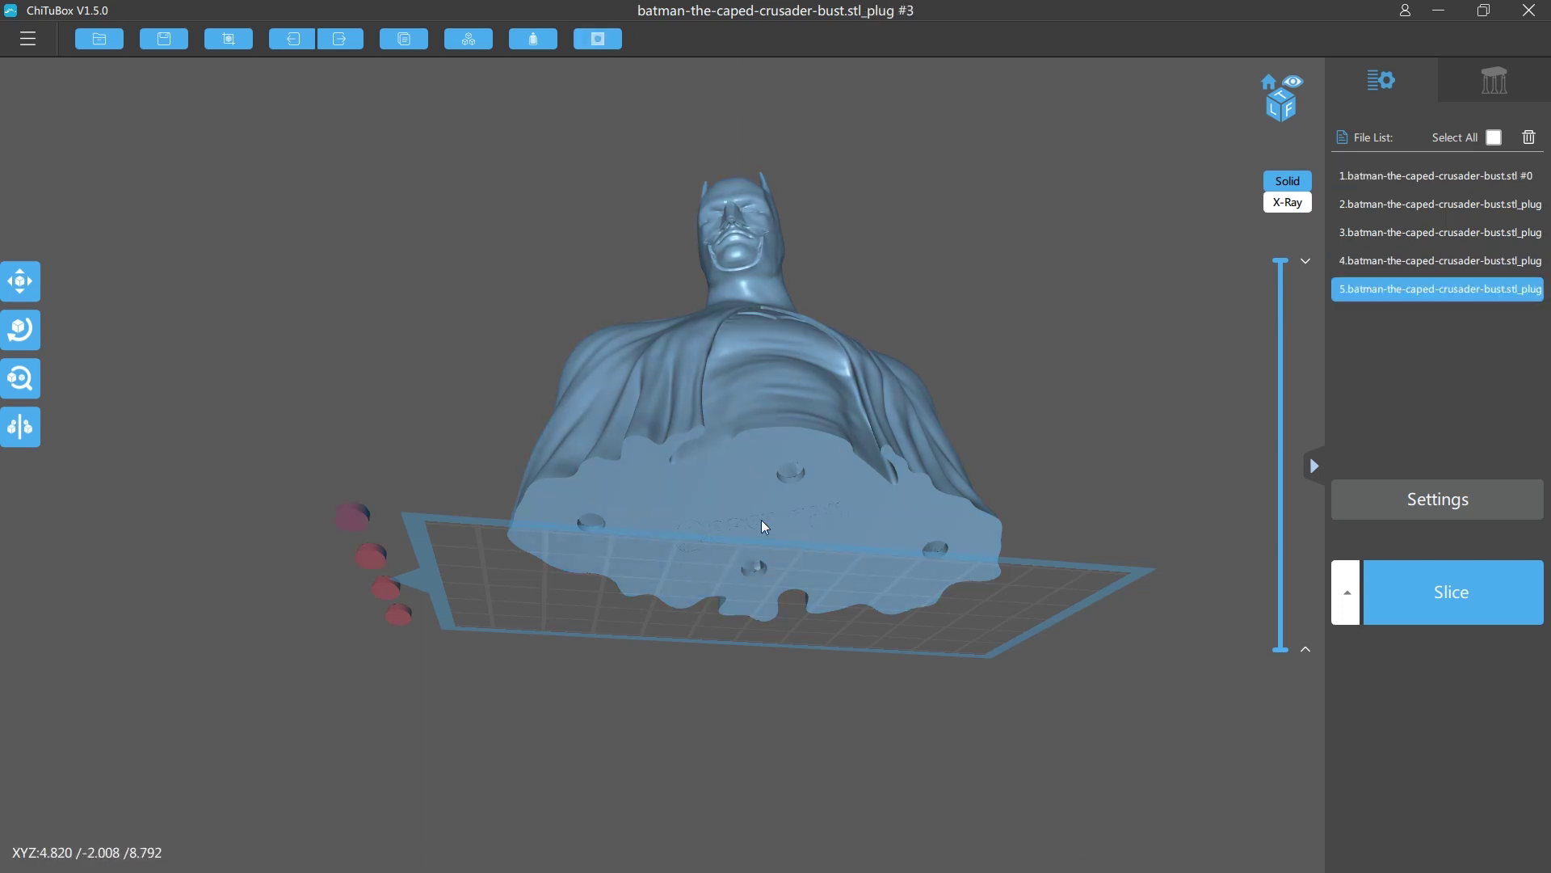
Step: Try a fifth hole in the middle of the base and inspect the underside from several angles
{"action": "left_click", "coordinate": [774, 522]}
{"action": "left_click_drag", "start_coordinate": [801, 553], "coordinate": [705, 568]}
{"action": "left_click", "coordinate": [692, 575]}
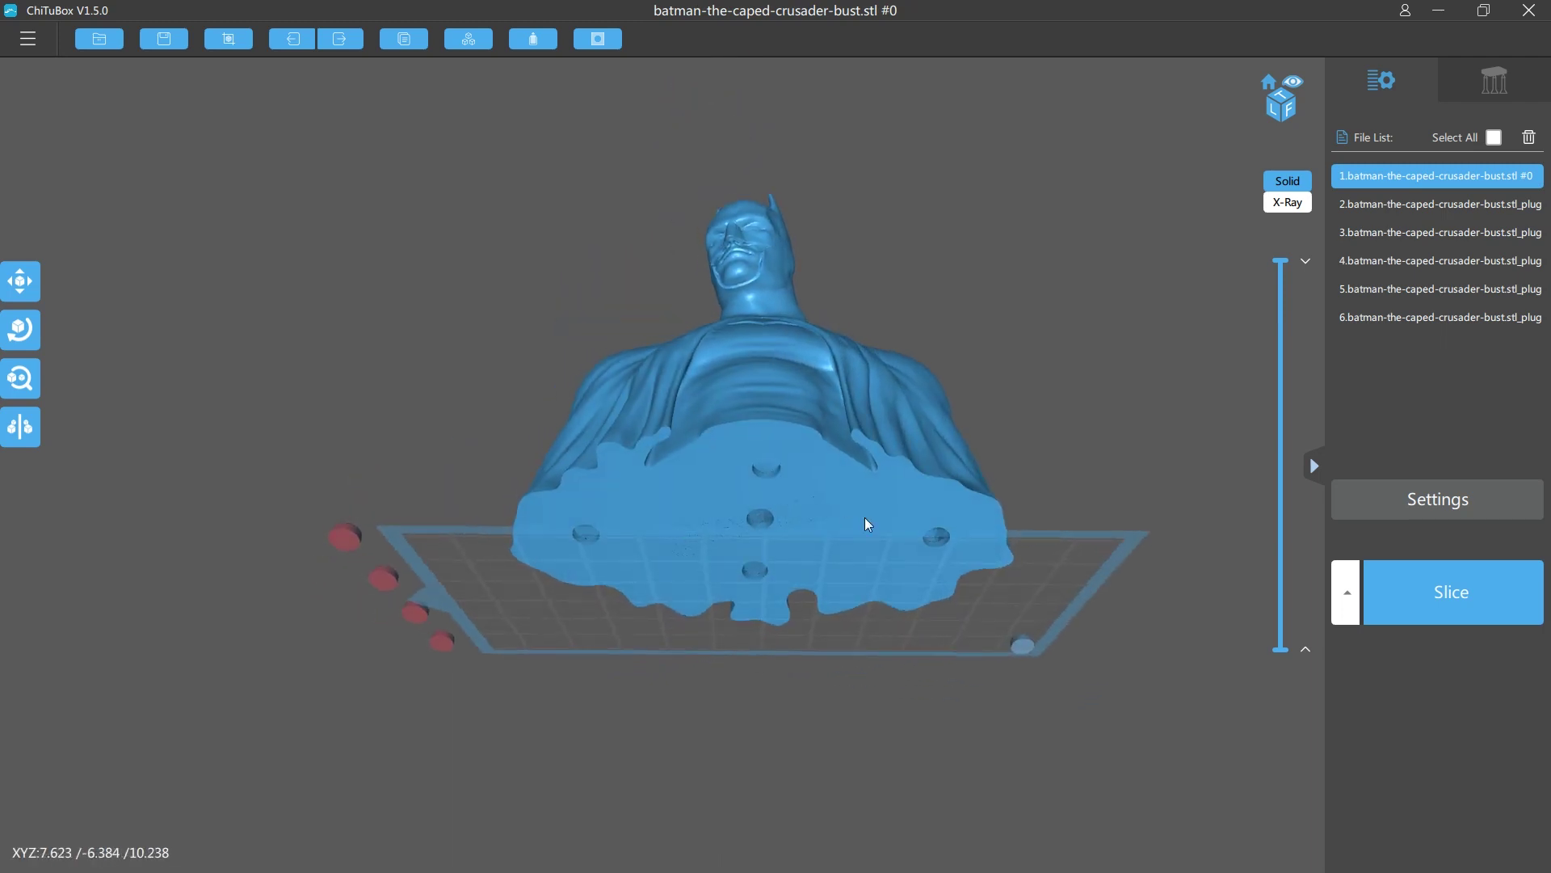
{"action": "left_click_drag", "start_coordinate": [863, 535], "coordinate": [568, 547]}
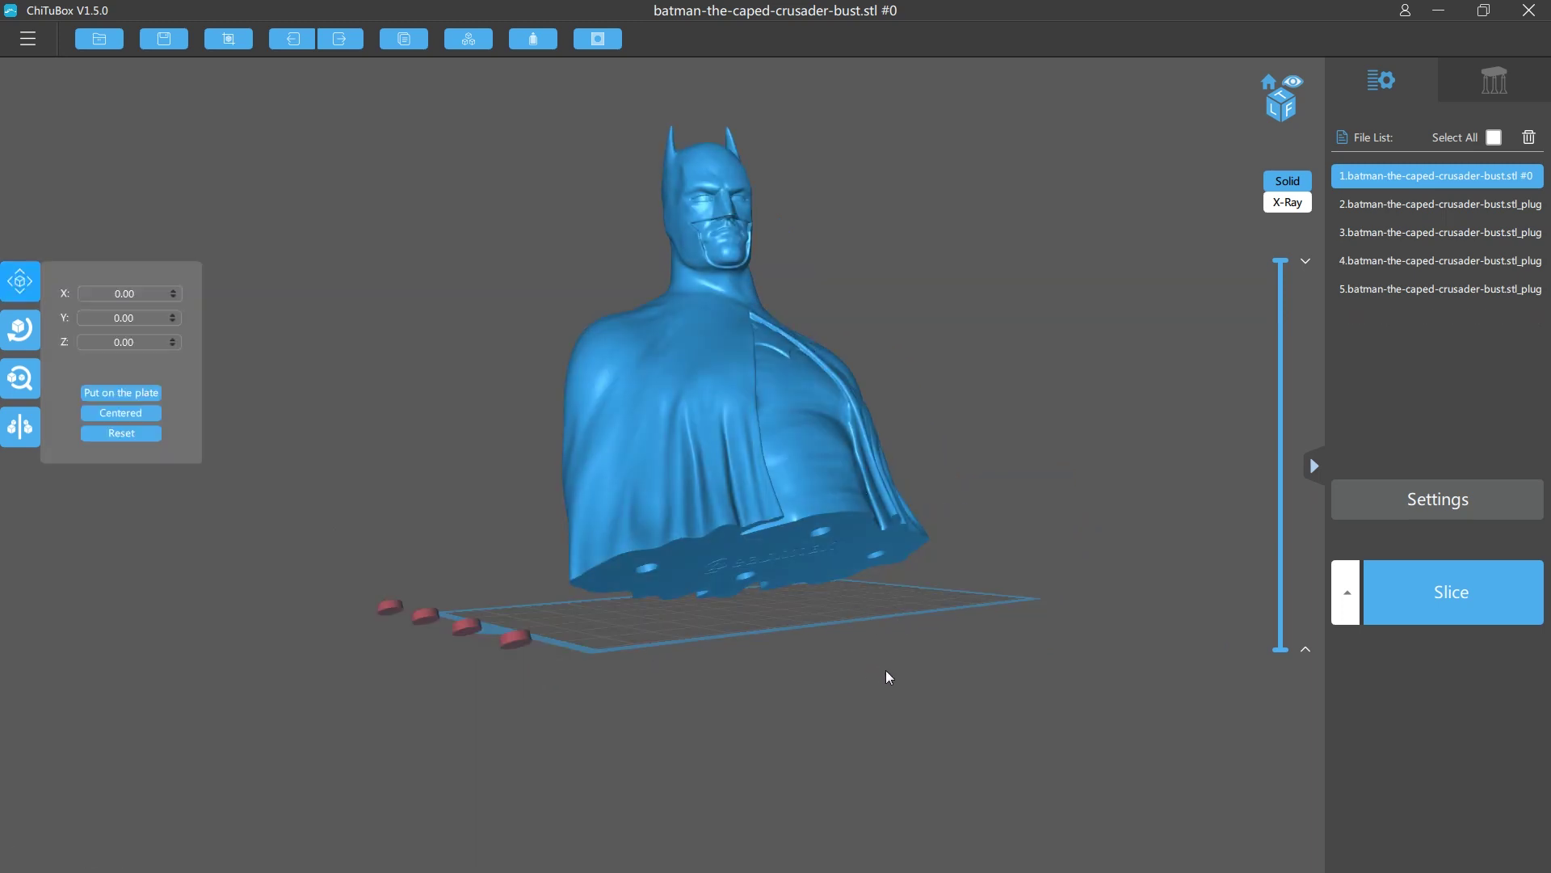
Step: Open the support settings and compare the Top and Middle parameters of the Medium support preset
{"action": "left_click", "coordinate": [1495, 81]}
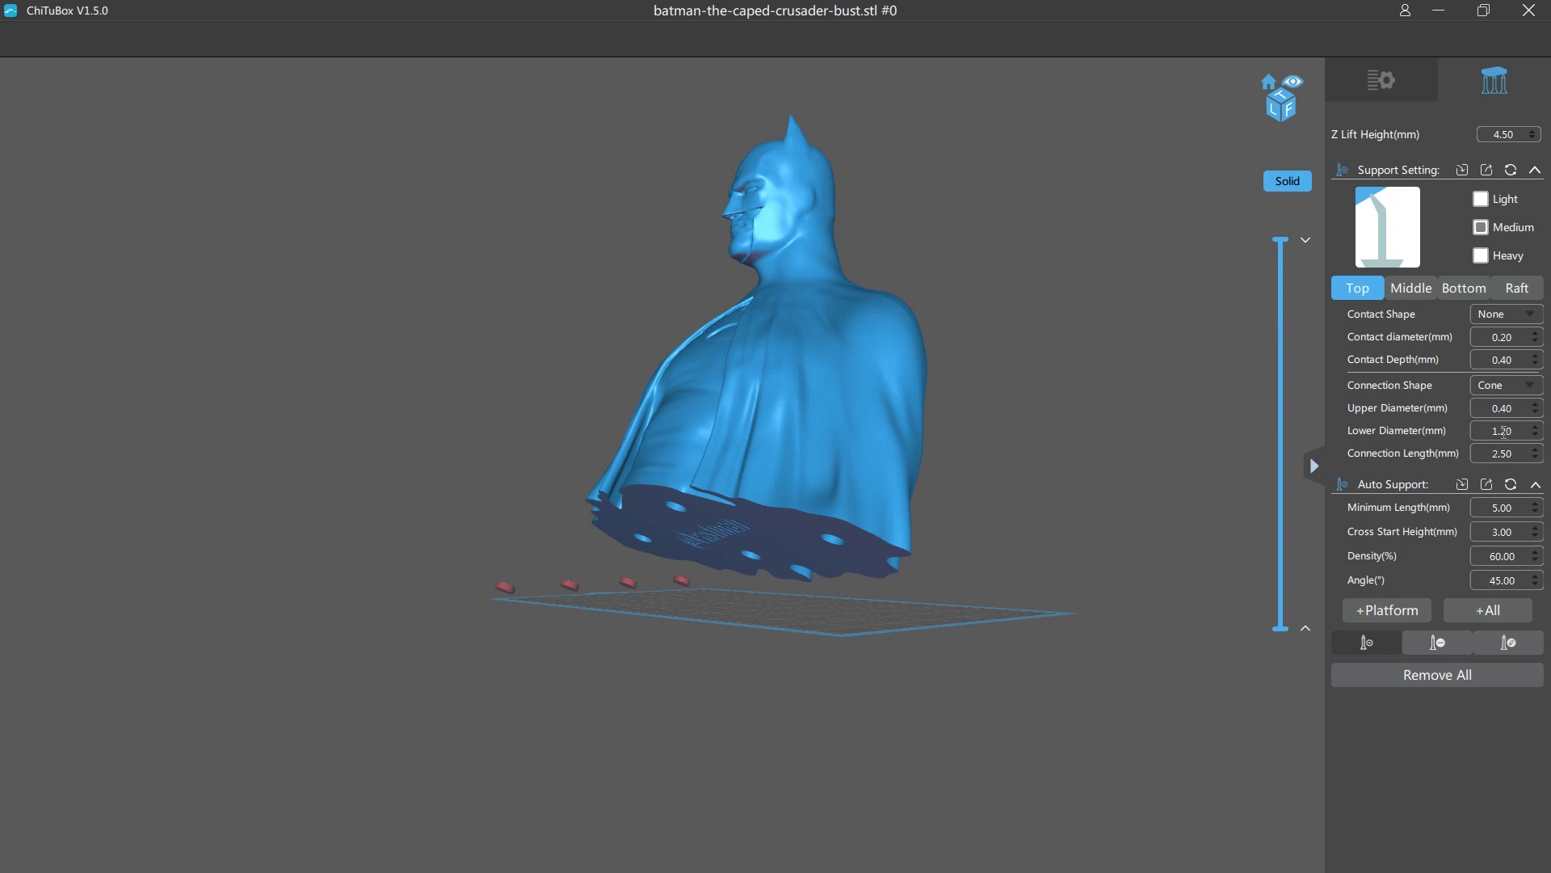
{"action": "left_click", "coordinate": [1409, 291]}
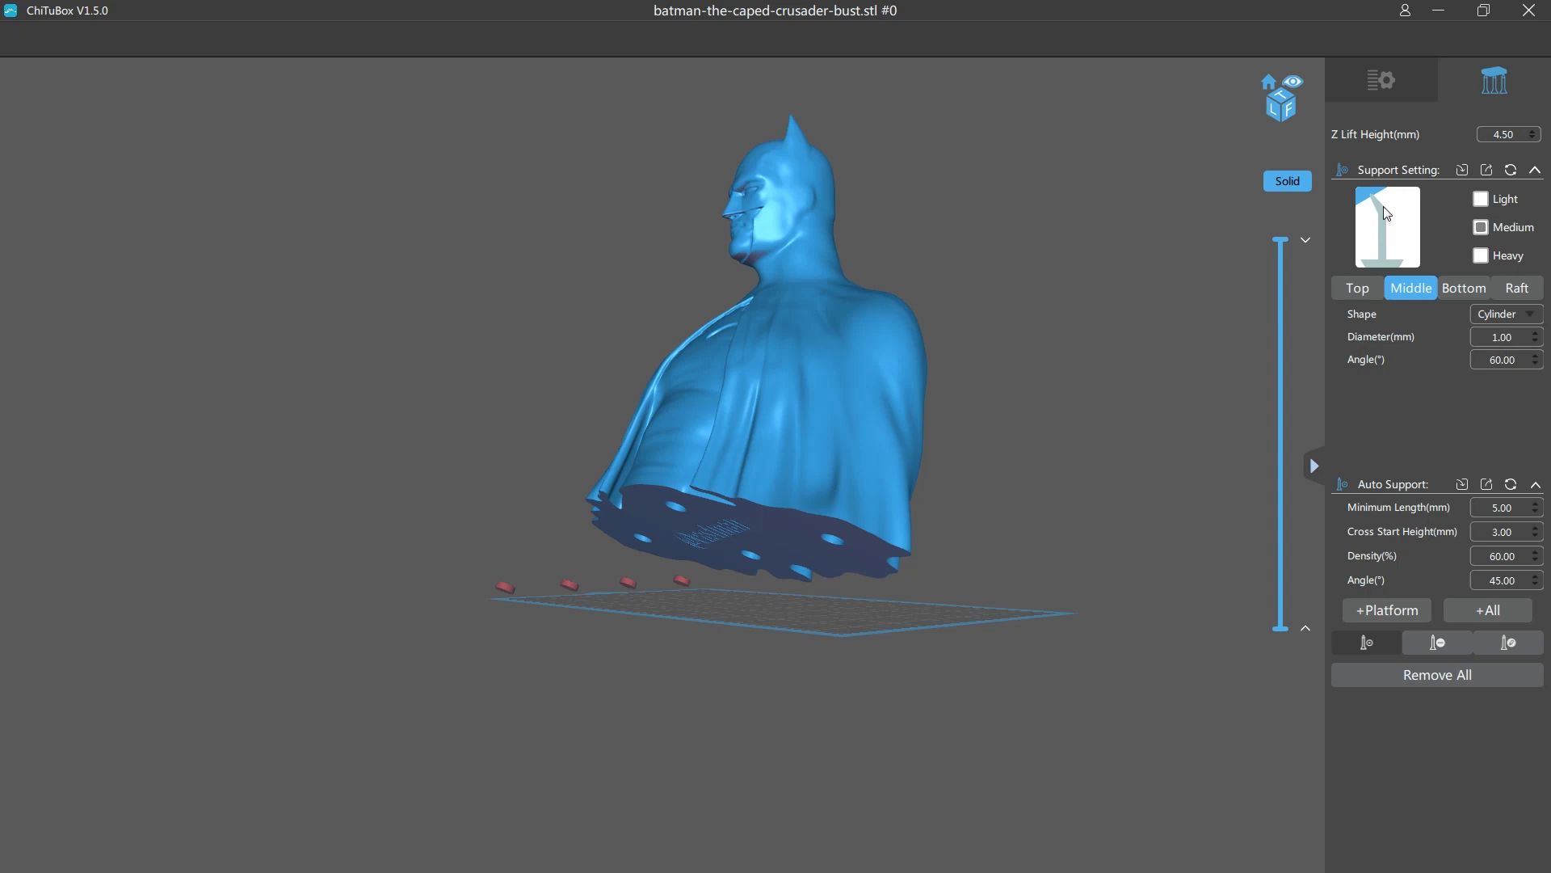
{"action": "left_click", "coordinate": [1369, 290]}
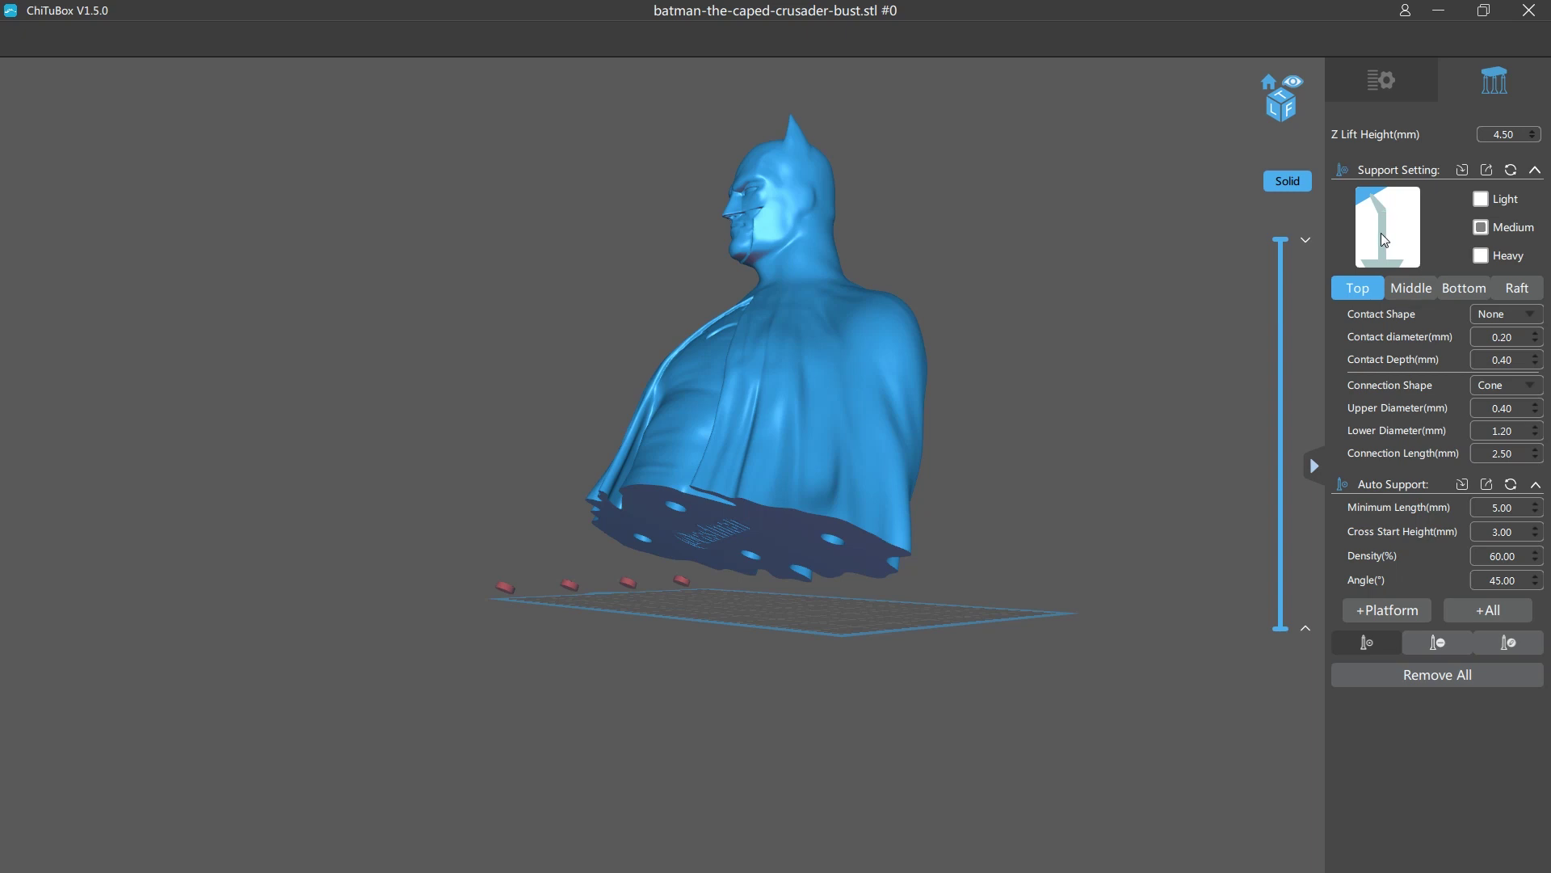
{"action": "left_click", "coordinate": [1415, 288]}
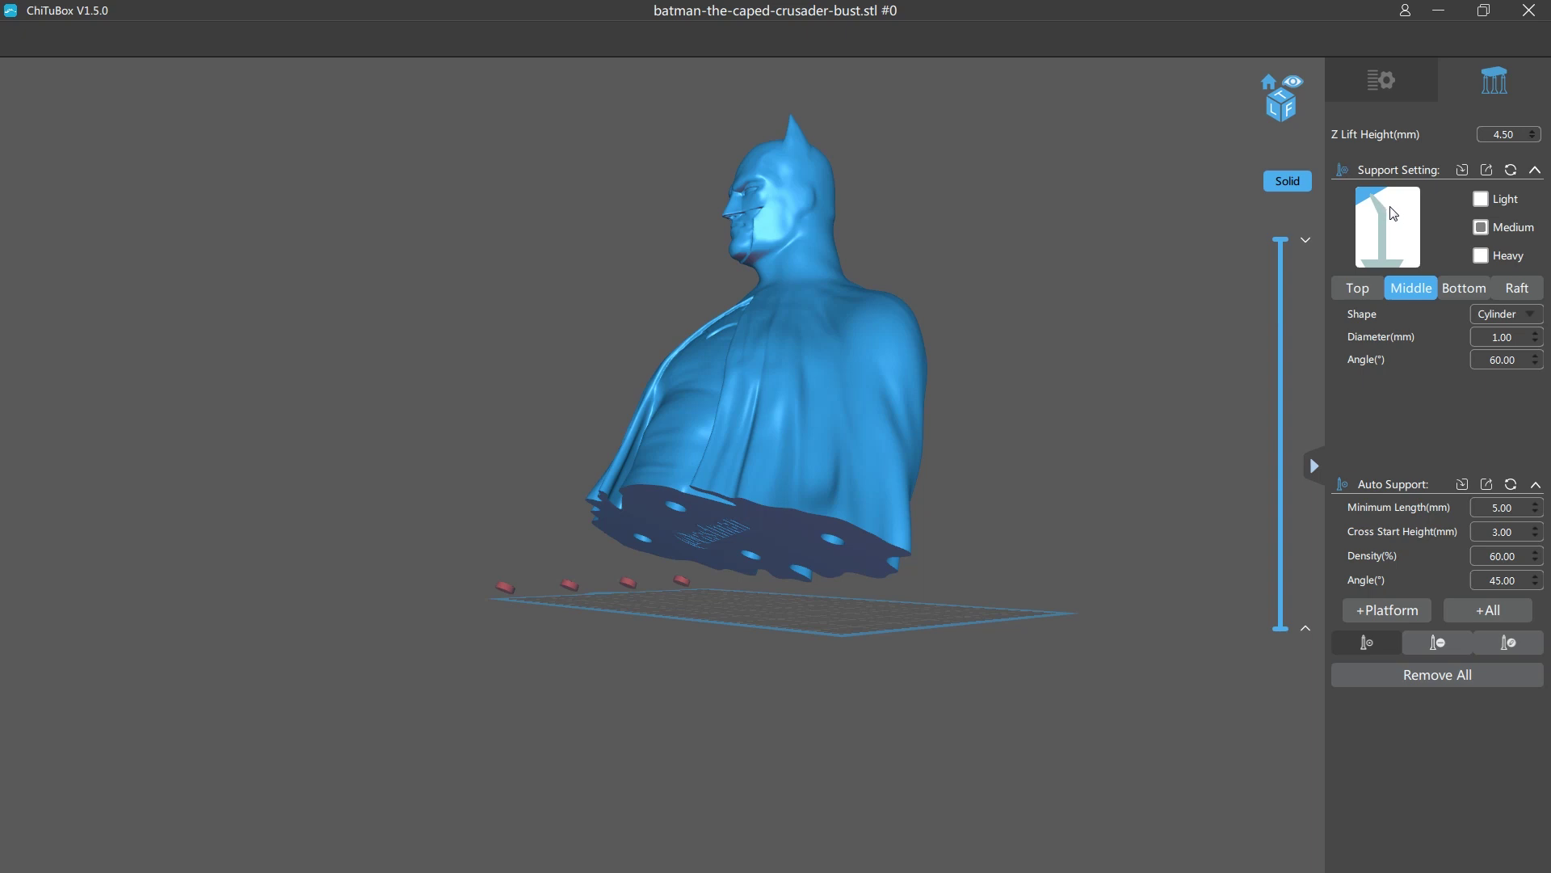
{"action": "left_click", "coordinate": [1365, 289]}
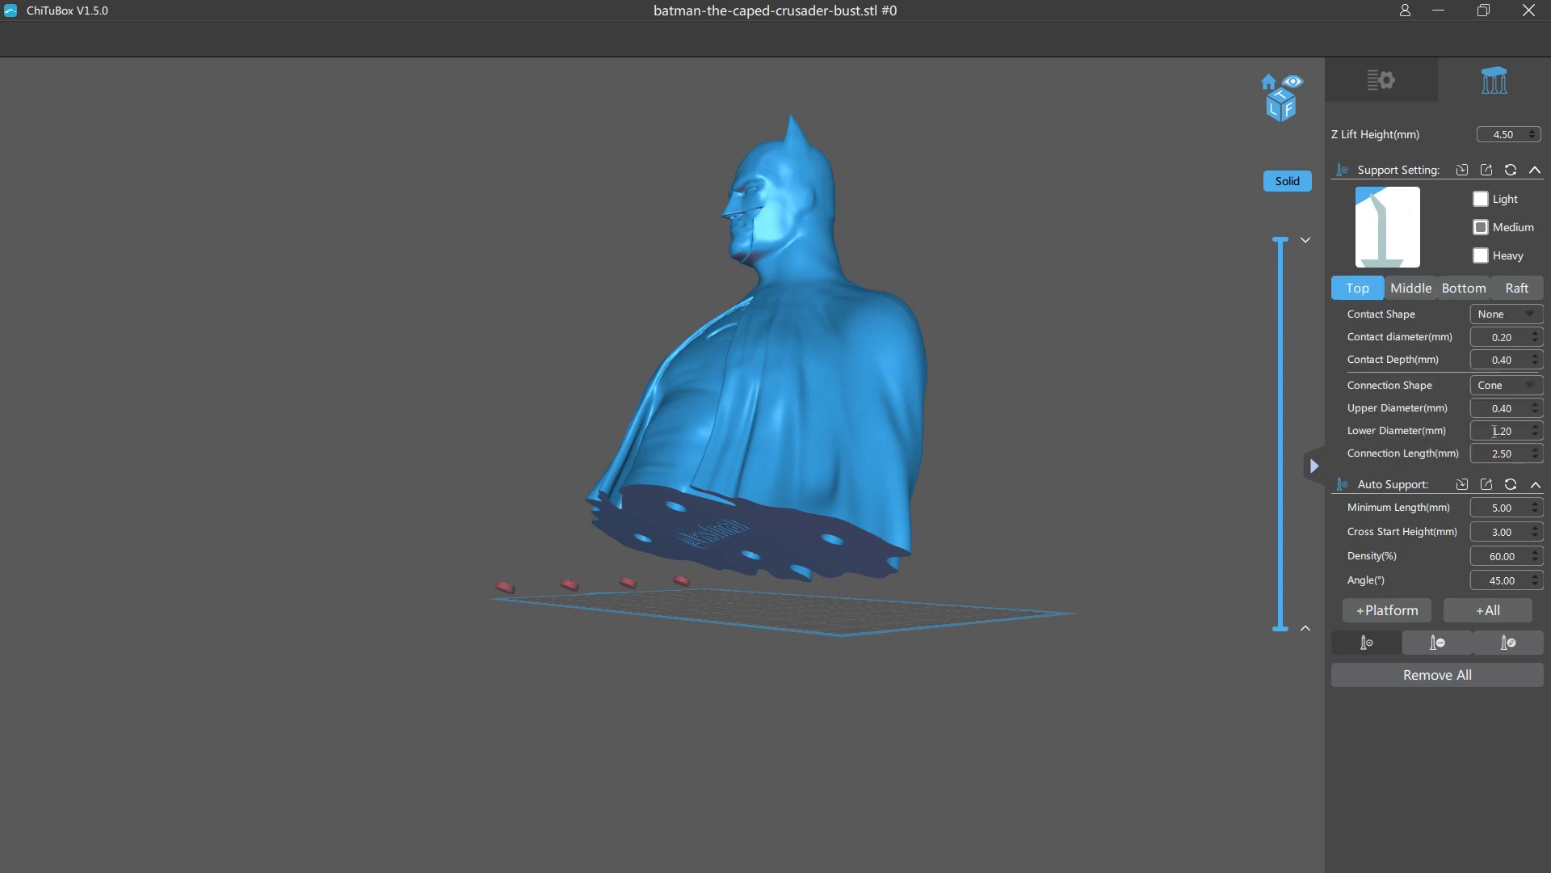
Step: Set the Medium support's lower connection diameter to 1.00 mm and generate automatic supports for the whole model
{"action": "left_click_drag", "start_coordinate": [1491, 429], "coordinate": [1536, 428]}
{"action": "key", "text": "Return"}
{"action": "left_click", "coordinate": [1499, 611]}
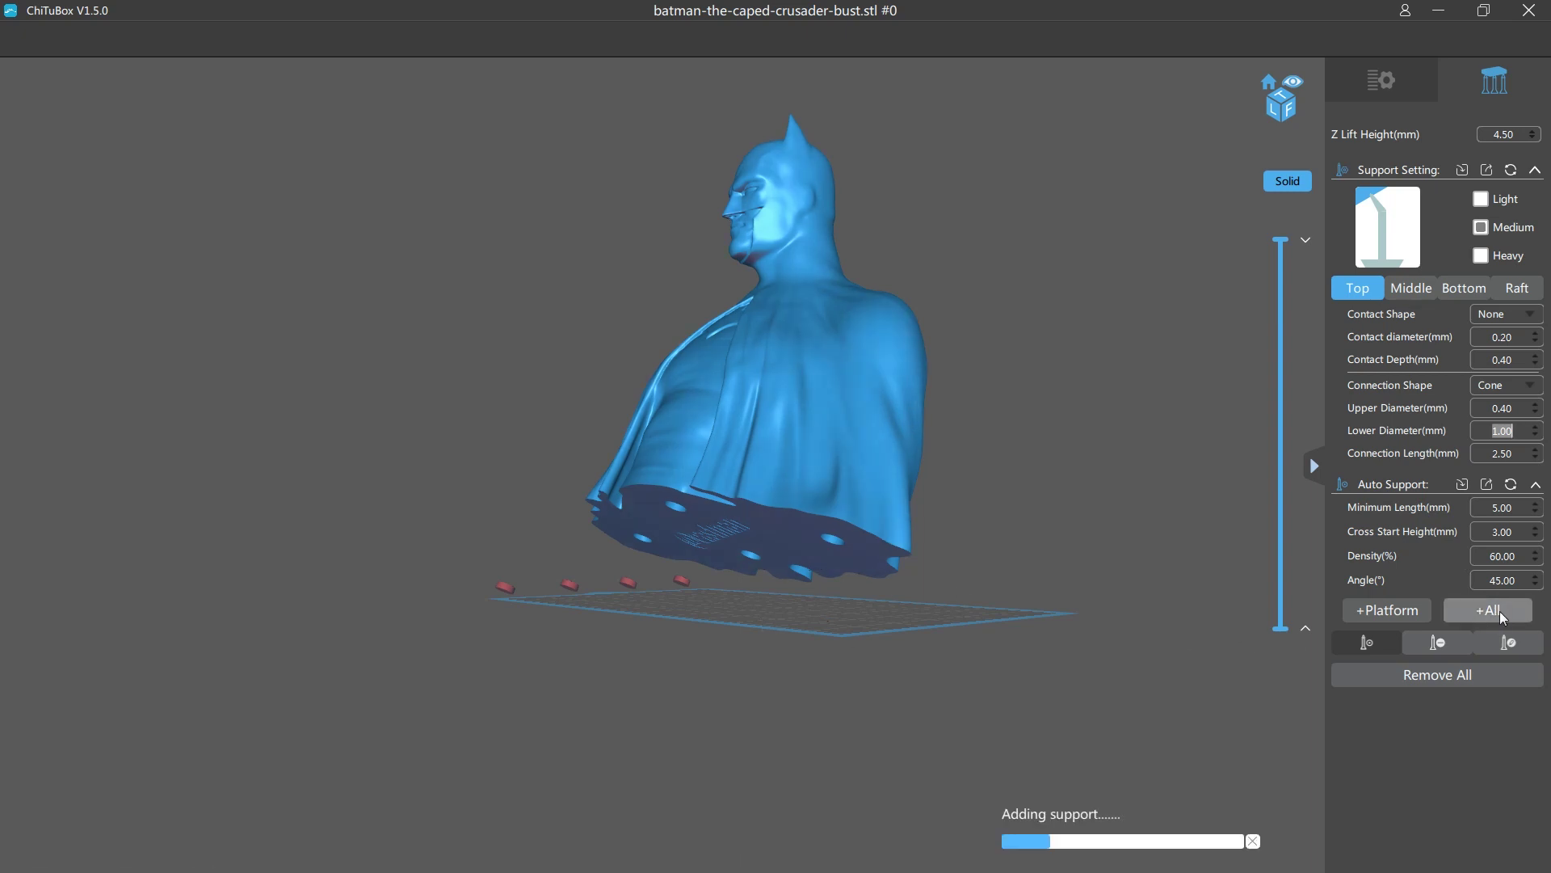
Step: Inspect the generated supports under the nose and chin from the front and side
{"action": "left_click_drag", "start_coordinate": [889, 671], "coordinate": [390, 236]}
{"action": "scroll", "coordinate": [726, 176], "scroll_direction": "up", "scroll_amount": 5}
{"action": "scroll", "coordinate": [512, 263], "scroll_direction": "up", "scroll_amount": 3}
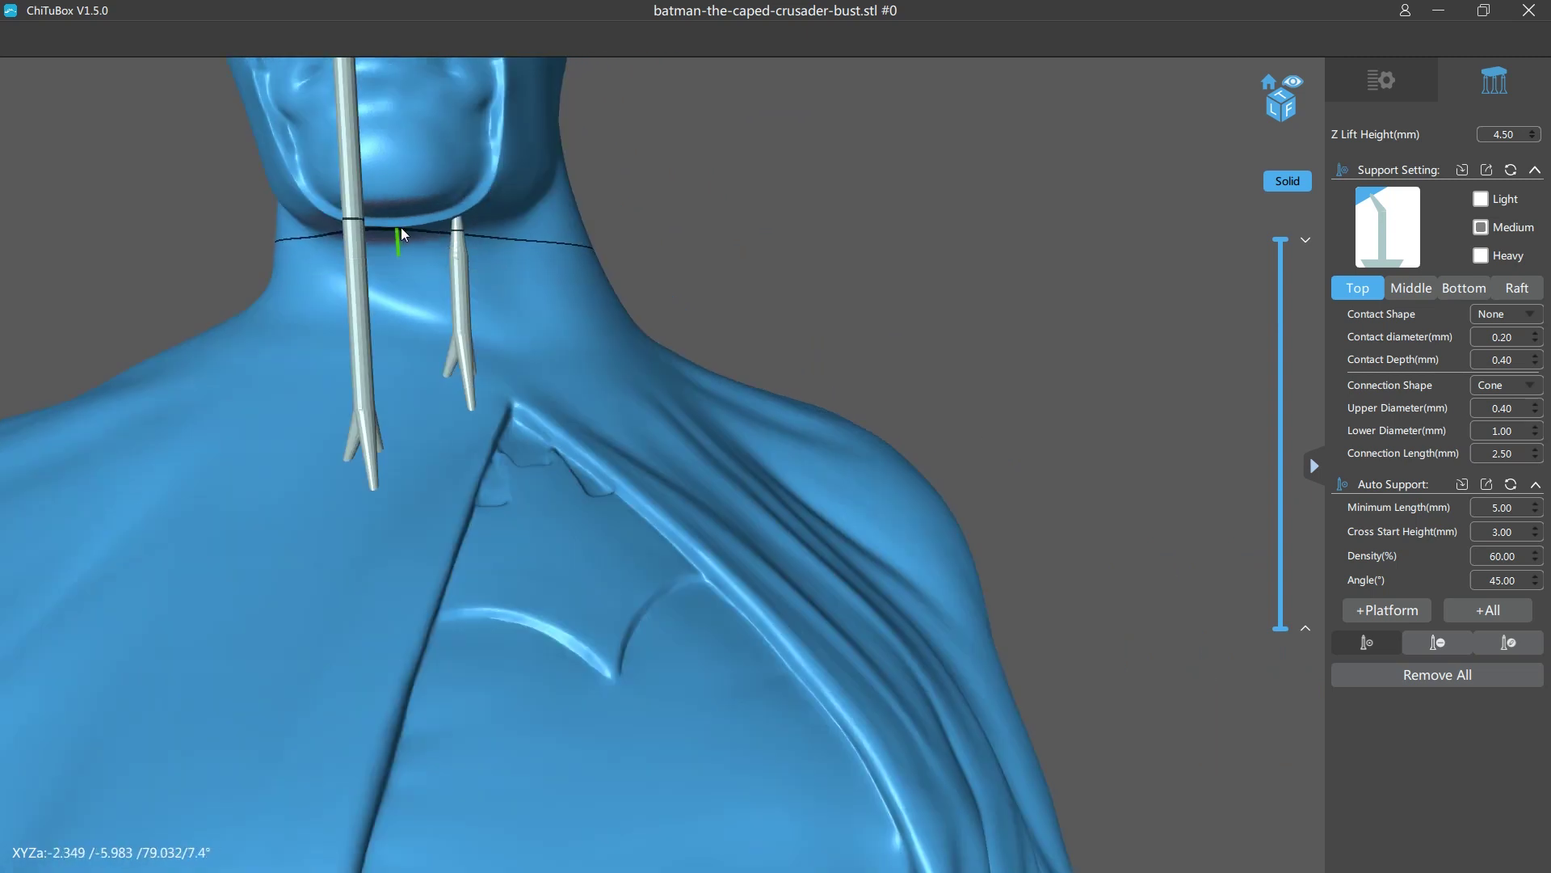
{"action": "left_click_drag", "start_coordinate": [449, 237], "coordinate": [545, 313]}
{"action": "right_click_drag", "start_coordinate": [546, 313], "coordinate": [627, 477]}
{"action": "scroll", "coordinate": [598, 227], "scroll_direction": "up", "scroll_amount": 2}
{"action": "mouse_move", "coordinate": [627, 477]}
{"action": "left_mouse_down"}
{"action": "mouse_move", "coordinate": [658, 478]}
{"action": "mouse_move", "coordinate": [622, 475]}
{"action": "mouse_move", "coordinate": [681, 432]}
{"action": "left_mouse_up"}
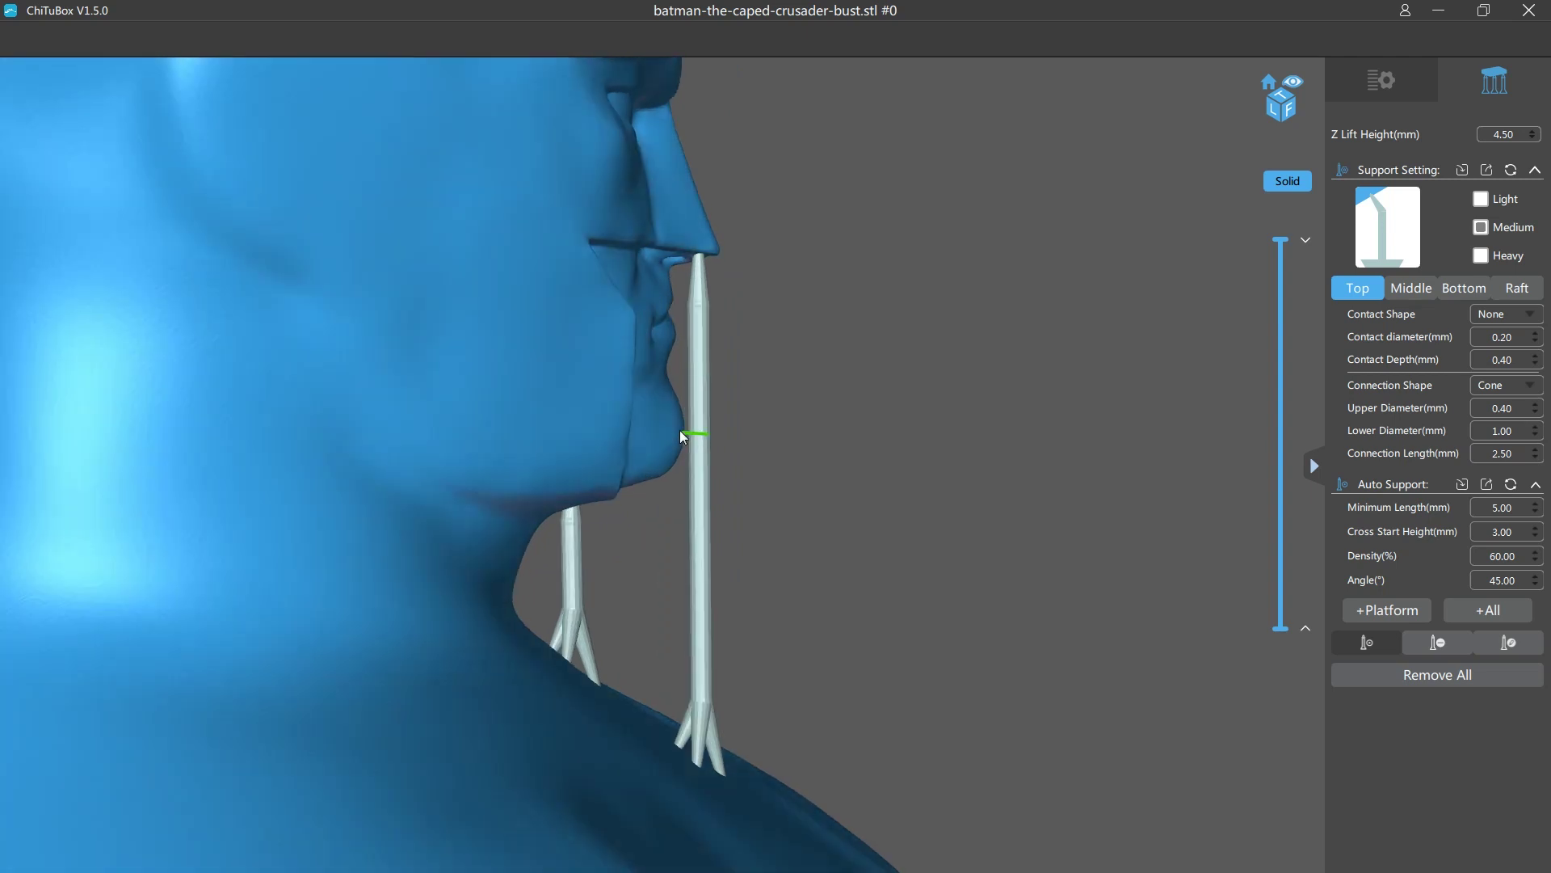
{"action": "scroll", "coordinate": [672, 437], "scroll_direction": "up", "scroll_amount": 3}
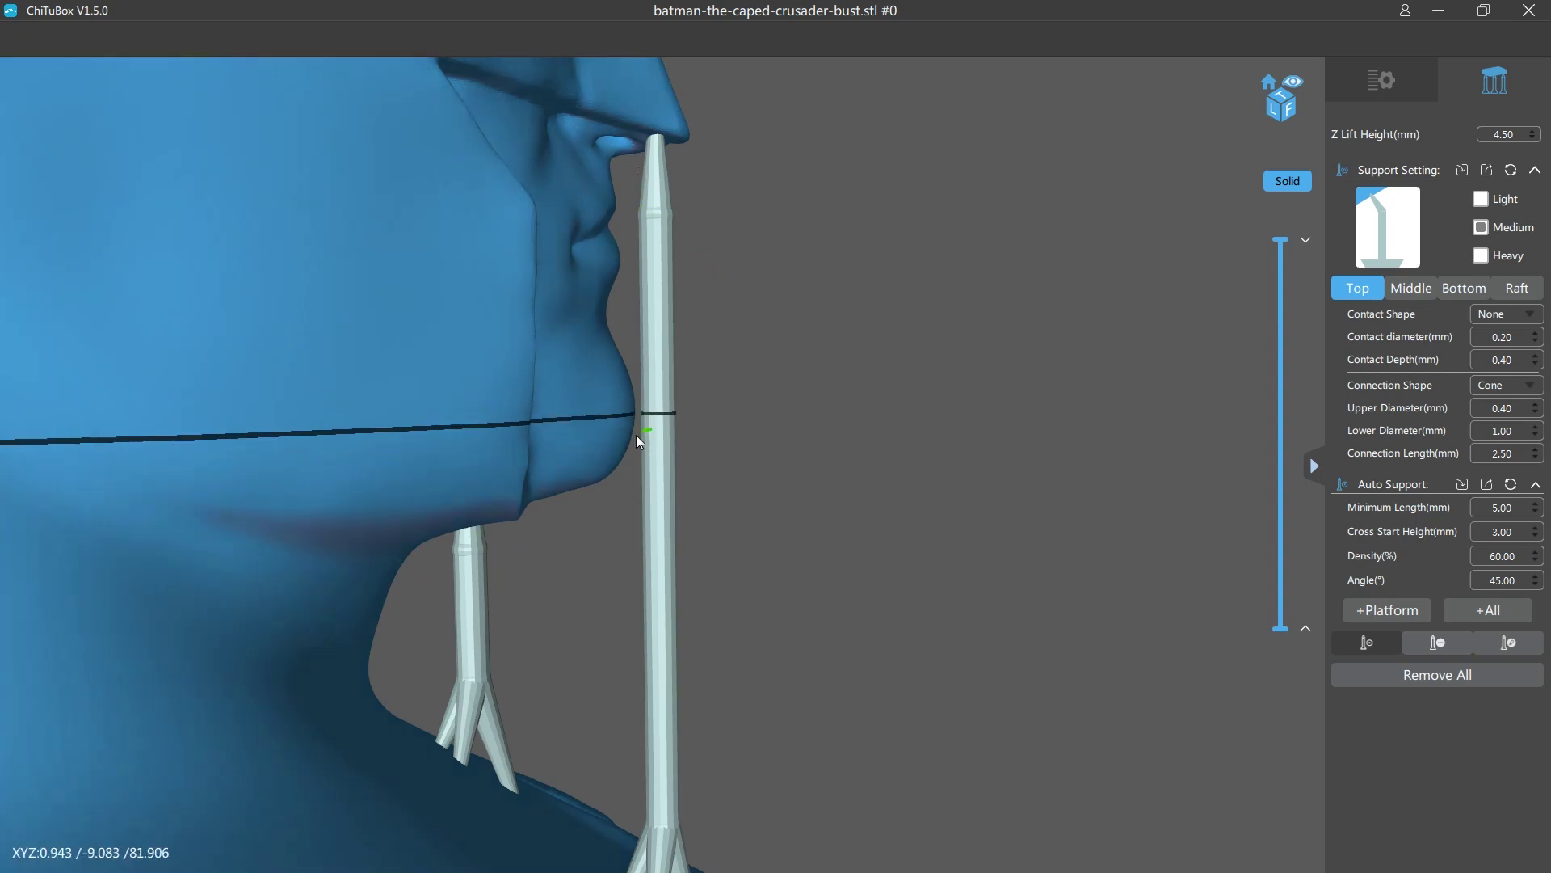
{"action": "scroll", "coordinate": [662, 417], "scroll_direction": "down", "scroll_amount": 5}
{"action": "left_click_drag", "start_coordinate": [749, 482], "coordinate": [703, 461]}
{"action": "scroll", "coordinate": [727, 525], "scroll_direction": "up", "scroll_amount": 5}
{"action": "scroll", "coordinate": [727, 535], "scroll_direction": "down", "scroll_amount": 5}
{"action": "scroll", "coordinate": [703, 460], "scroll_direction": "up", "scroll_amount": 3}
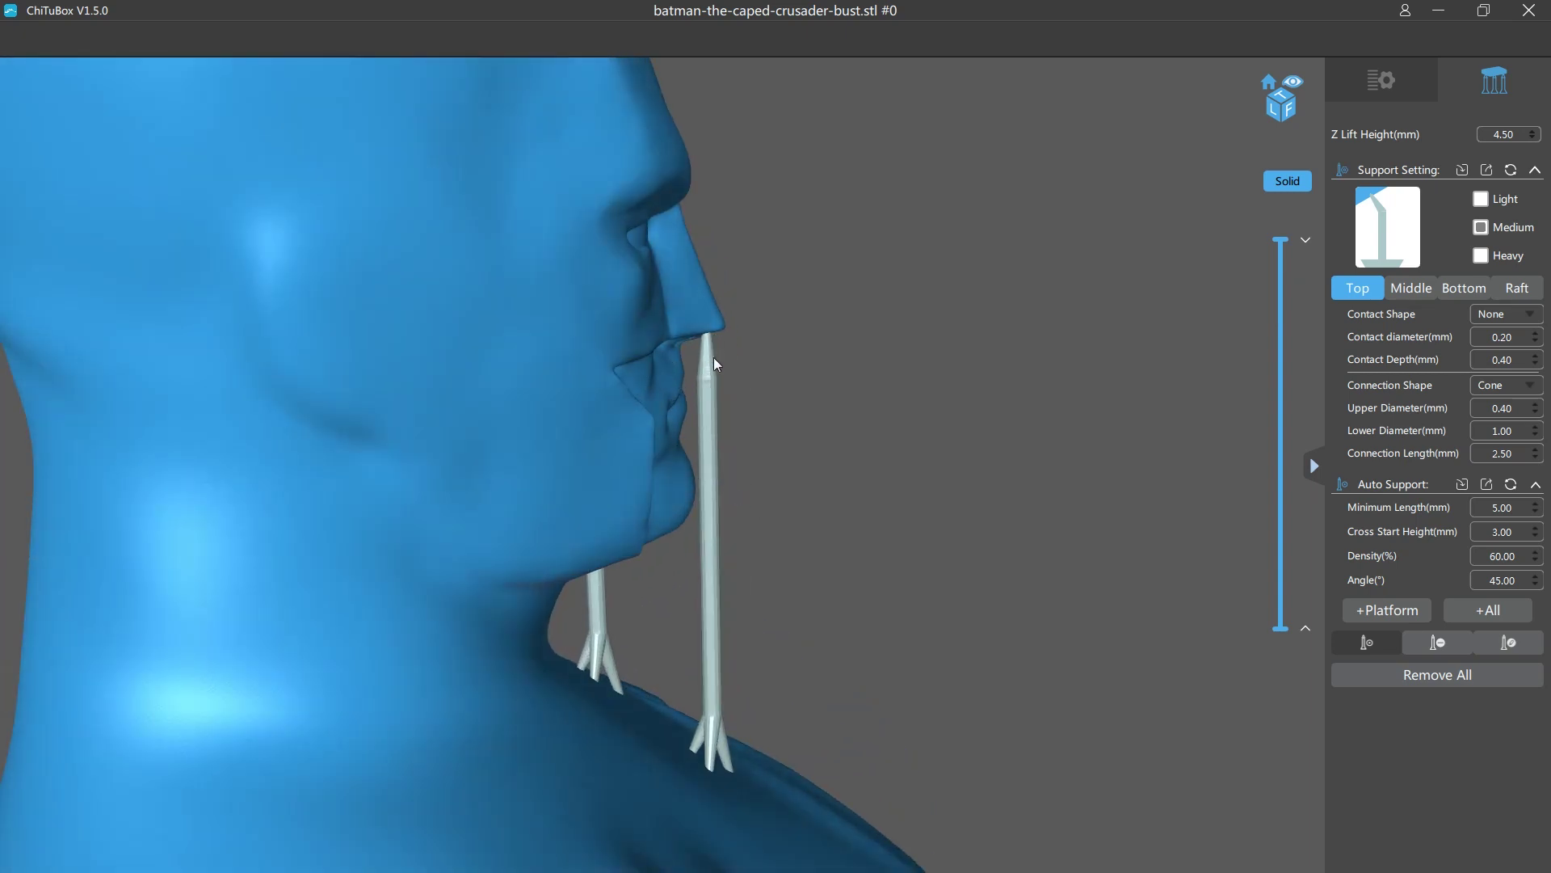
{"action": "left_click_drag", "start_coordinate": [714, 358], "coordinate": [682, 316]}
{"action": "scroll", "coordinate": [802, 572], "scroll_direction": "down", "scroll_amount": 4}
Step: Add four manual supports along the cape's back bottom edge, on the lobe beside the strut standing against the cape
{"action": "left_click_drag", "start_coordinate": [773, 550], "coordinate": [576, 650]}
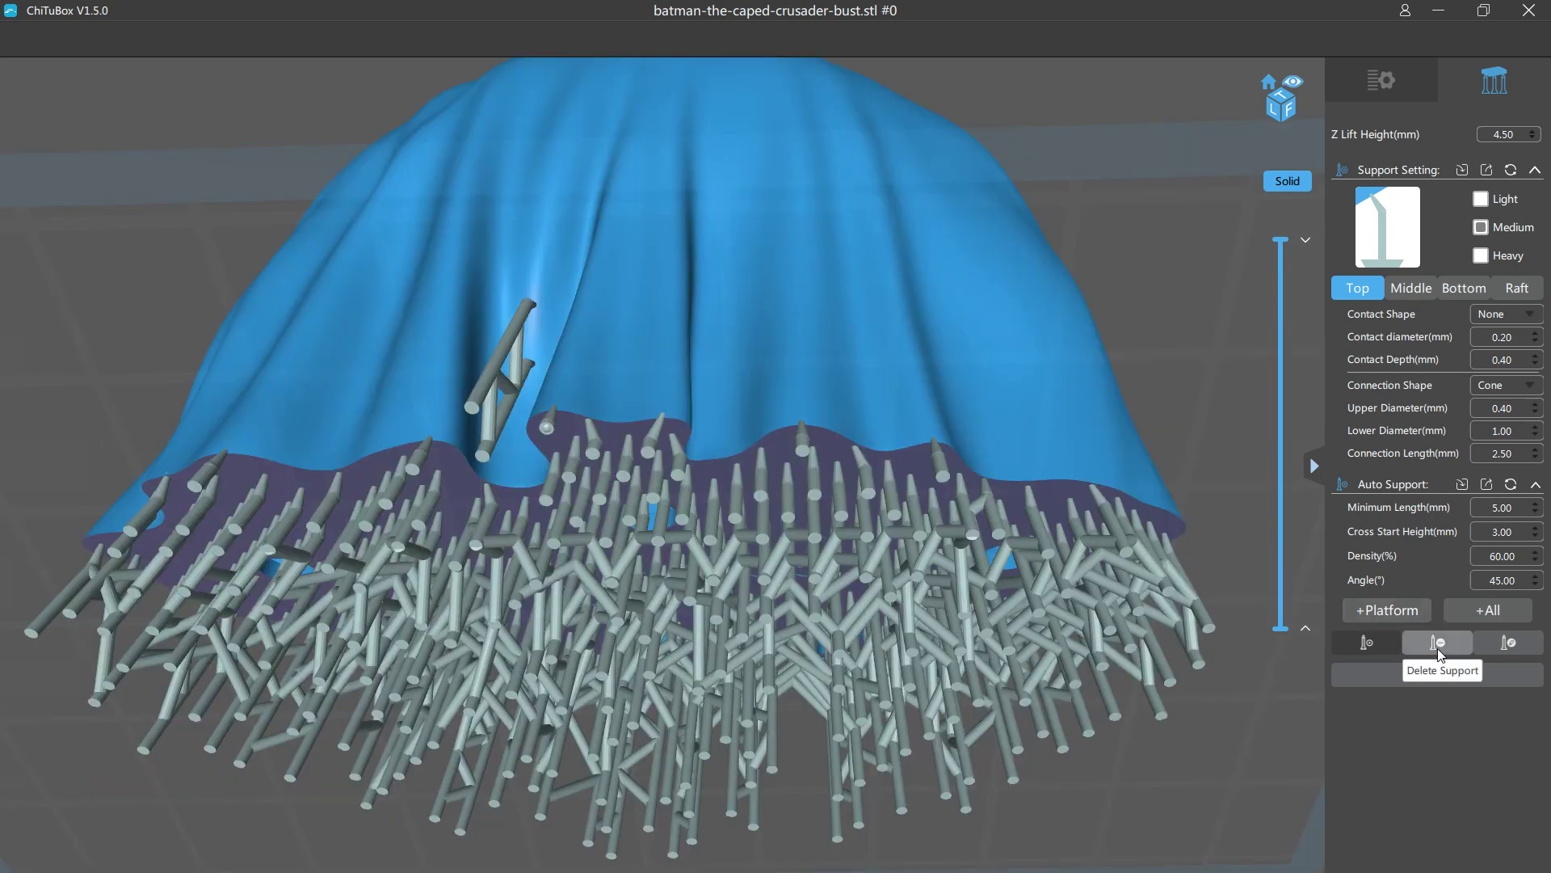
{"action": "left_click", "coordinate": [1438, 643]}
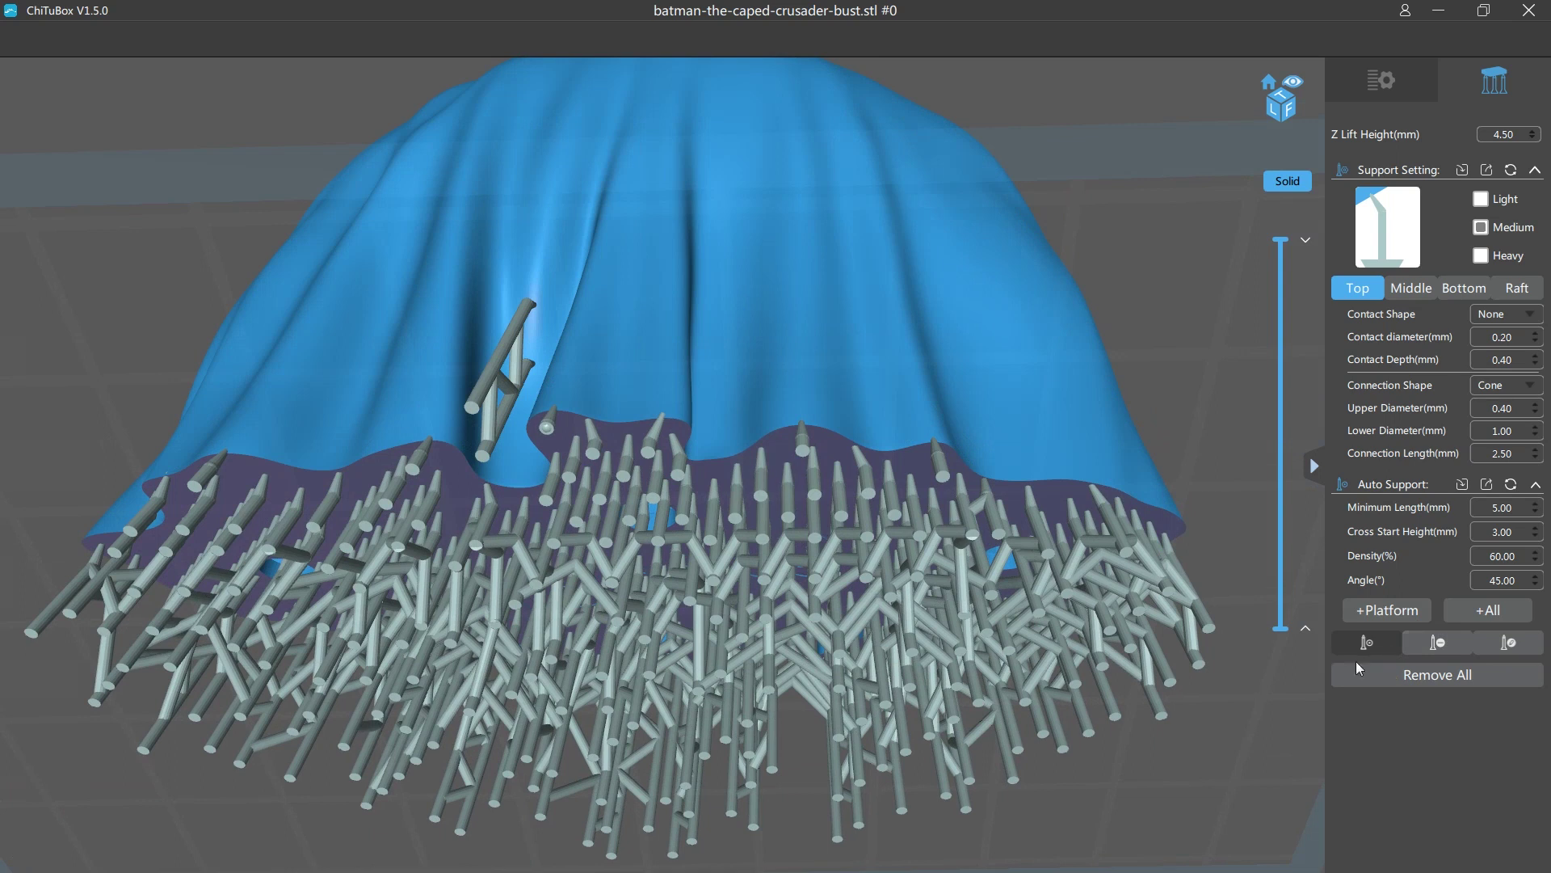
{"action": "scroll", "coordinate": [550, 415], "scroll_direction": "up", "scroll_amount": 3}
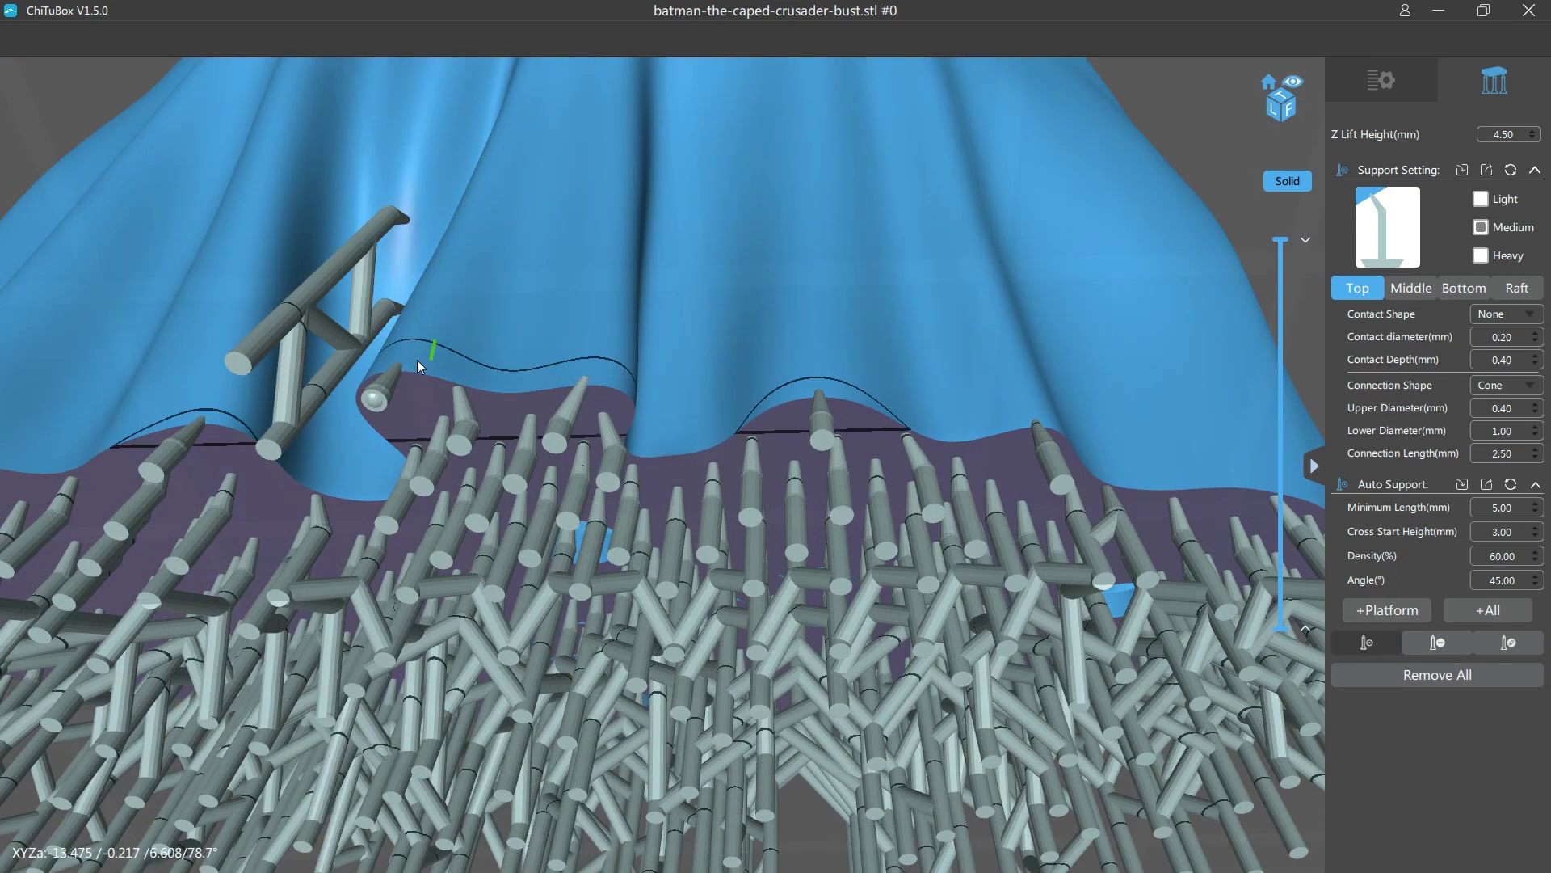
{"action": "scroll", "coordinate": [409, 374], "scroll_direction": "up", "scroll_amount": 1}
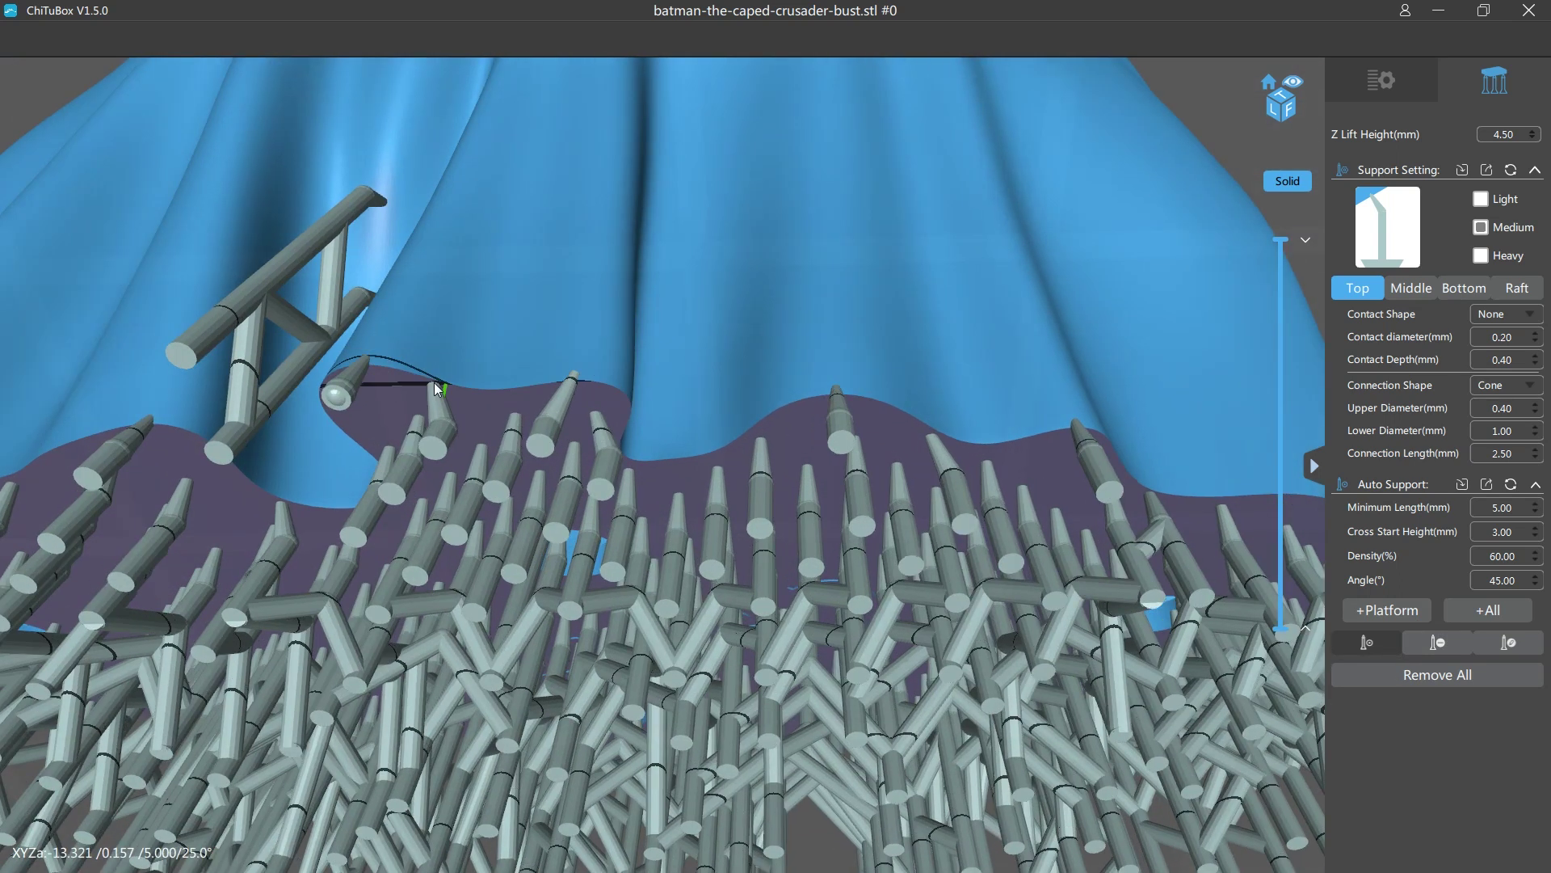
{"action": "left_click_drag", "start_coordinate": [356, 378], "coordinate": [503, 410]}
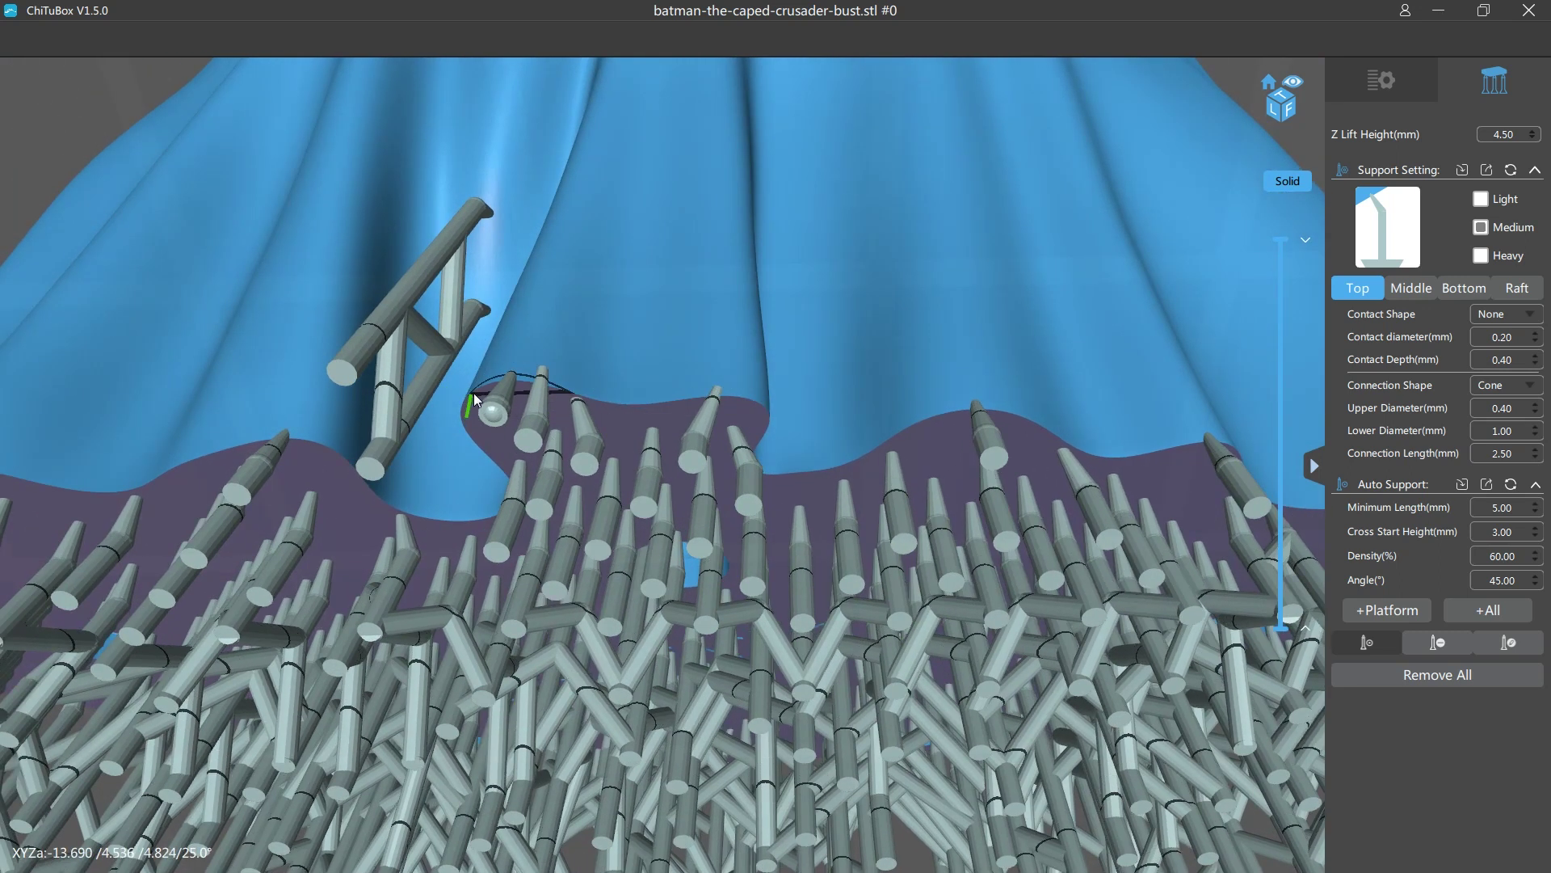
{"action": "left_click", "coordinate": [472, 392]}
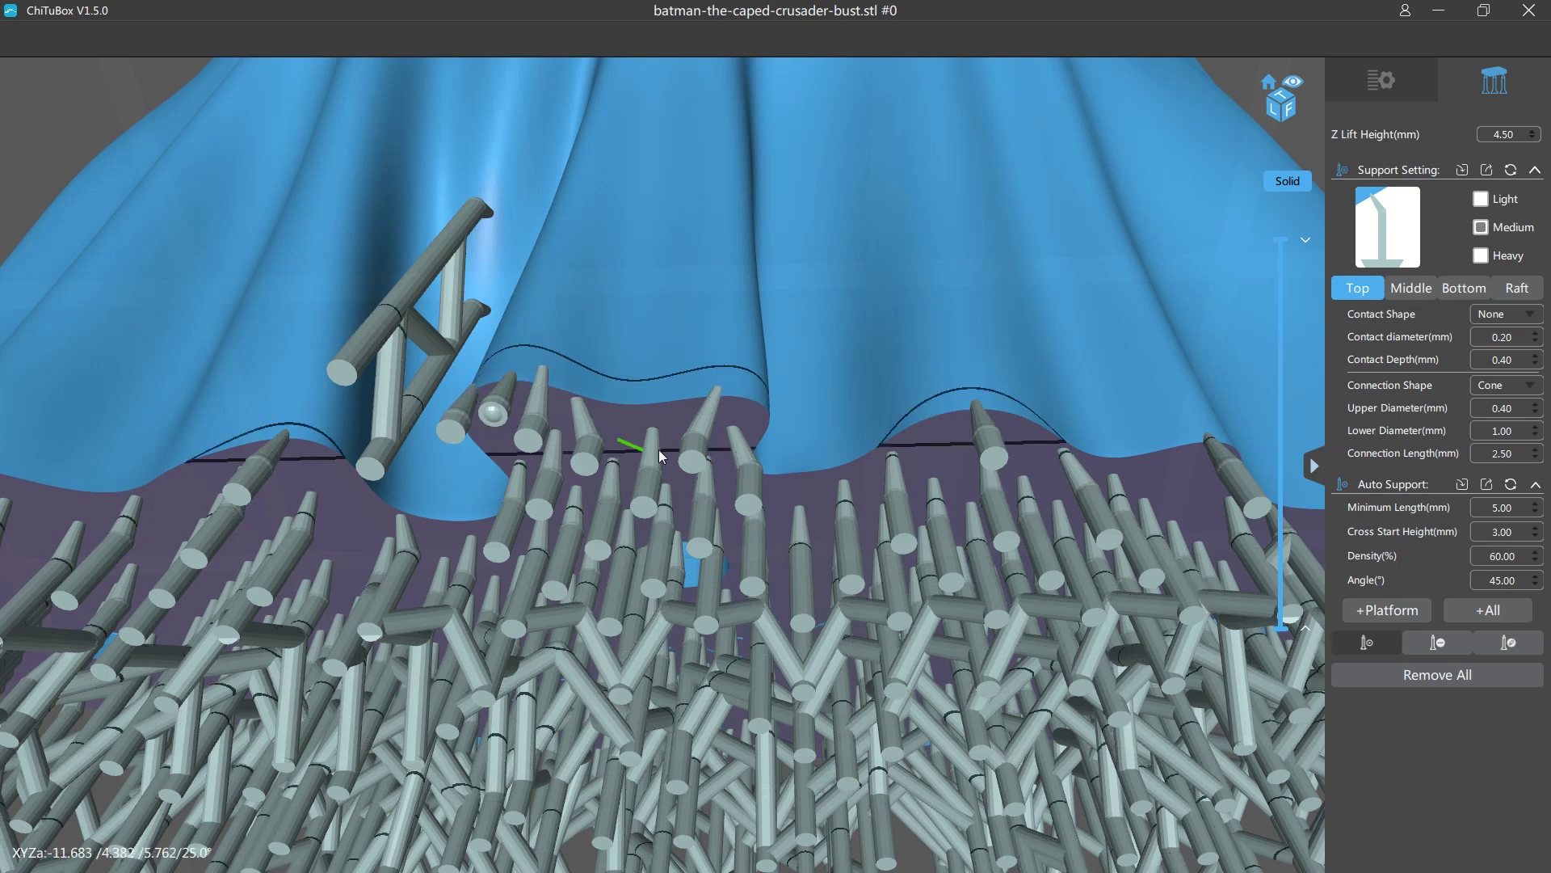
{"action": "left_click", "coordinate": [748, 399]}
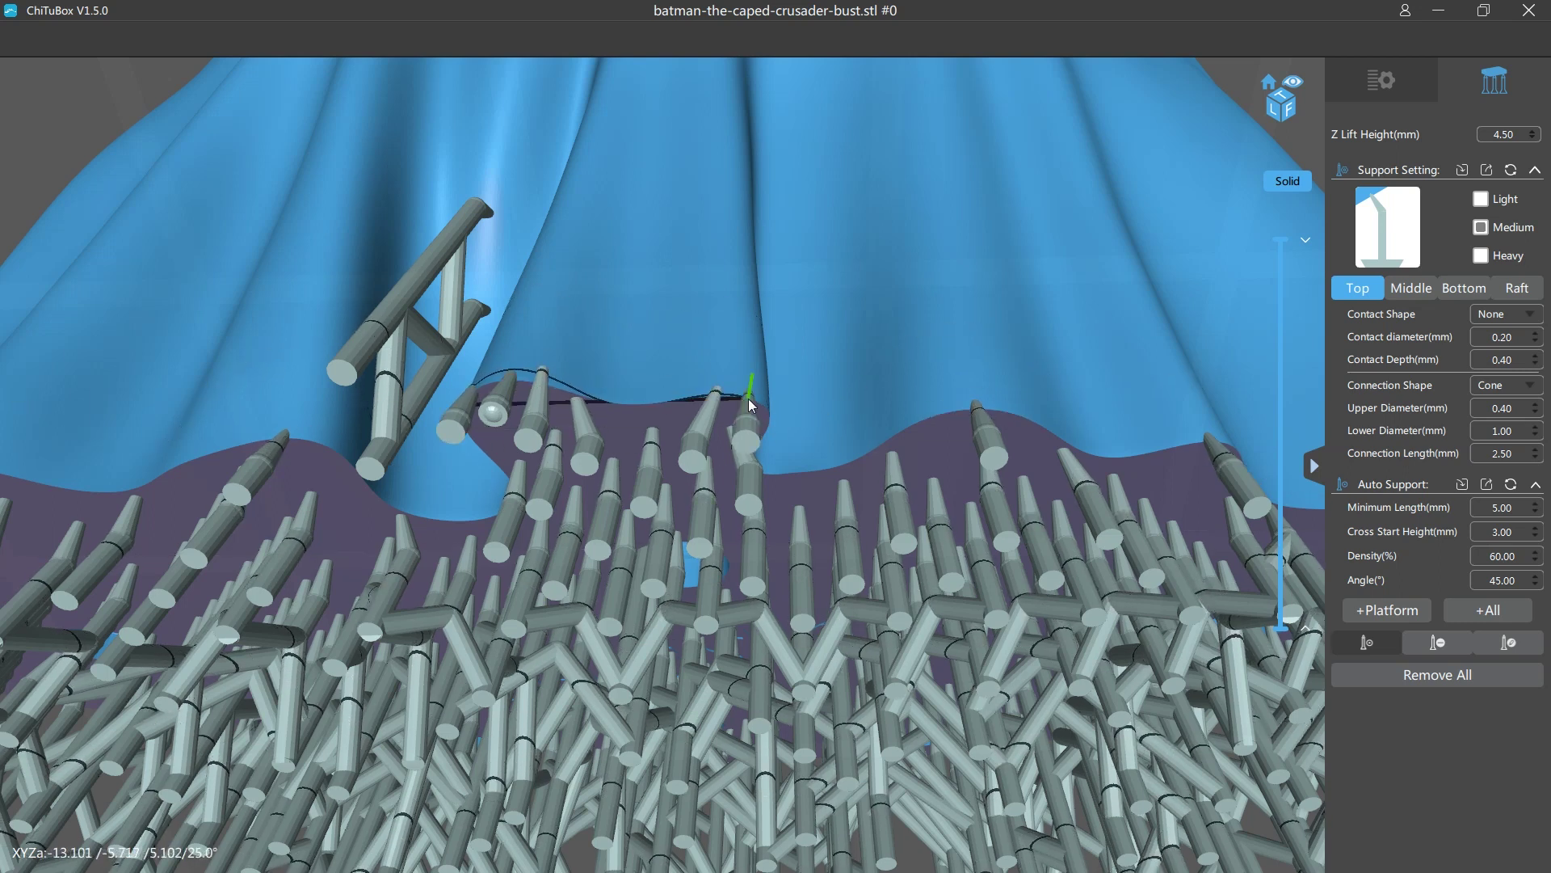
{"action": "left_click", "coordinate": [670, 401]}
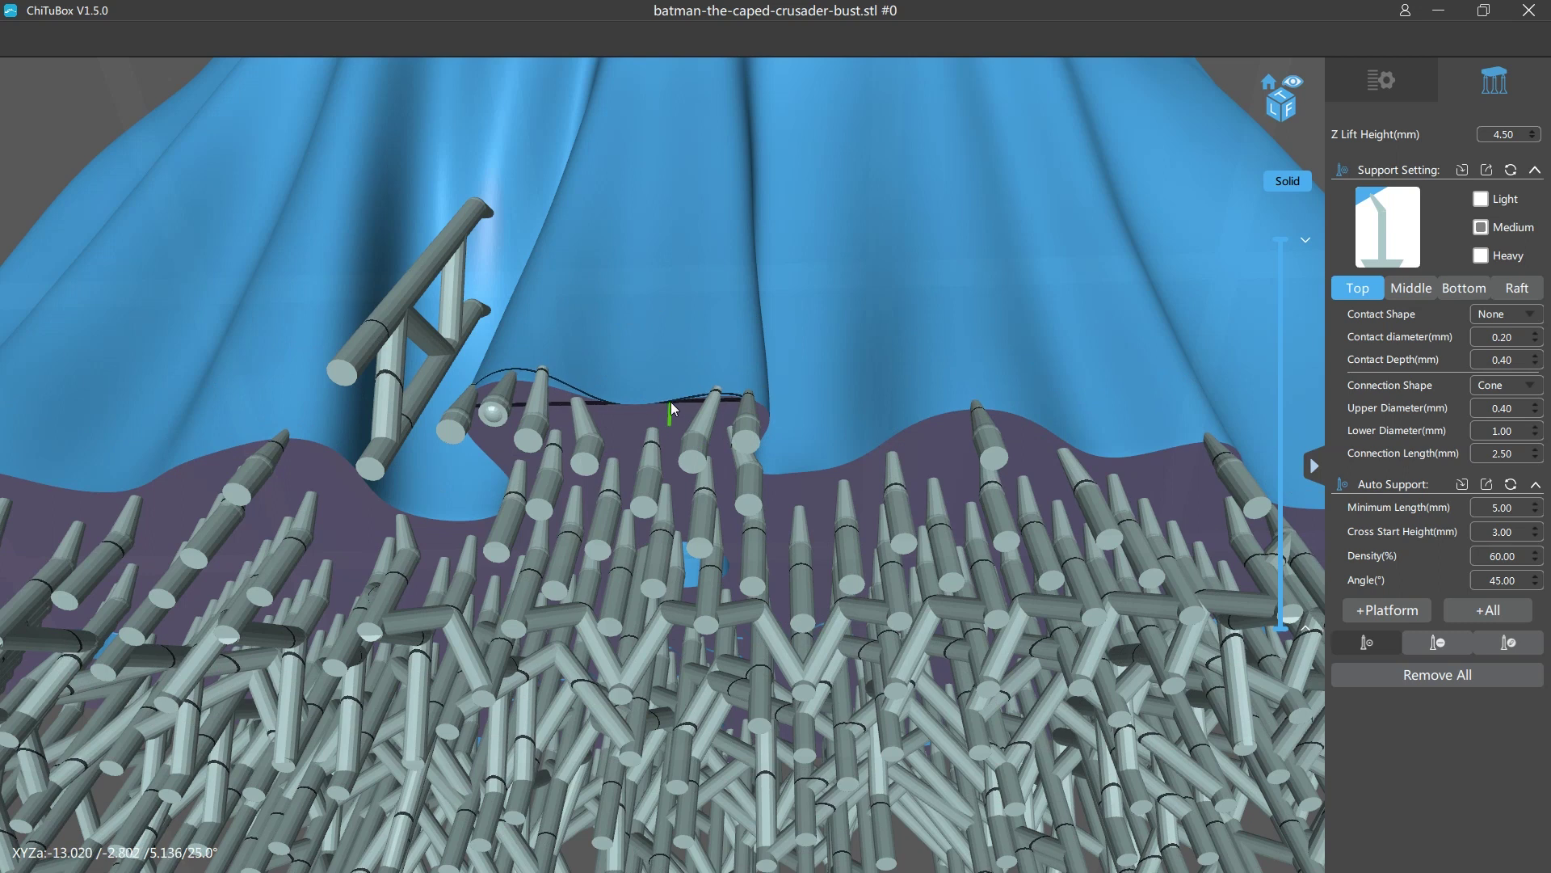
Step: Add supports at the edges of the two neighbouring lobes of the back edge, one lobe on each side
{"action": "left_click", "coordinate": [934, 416]}
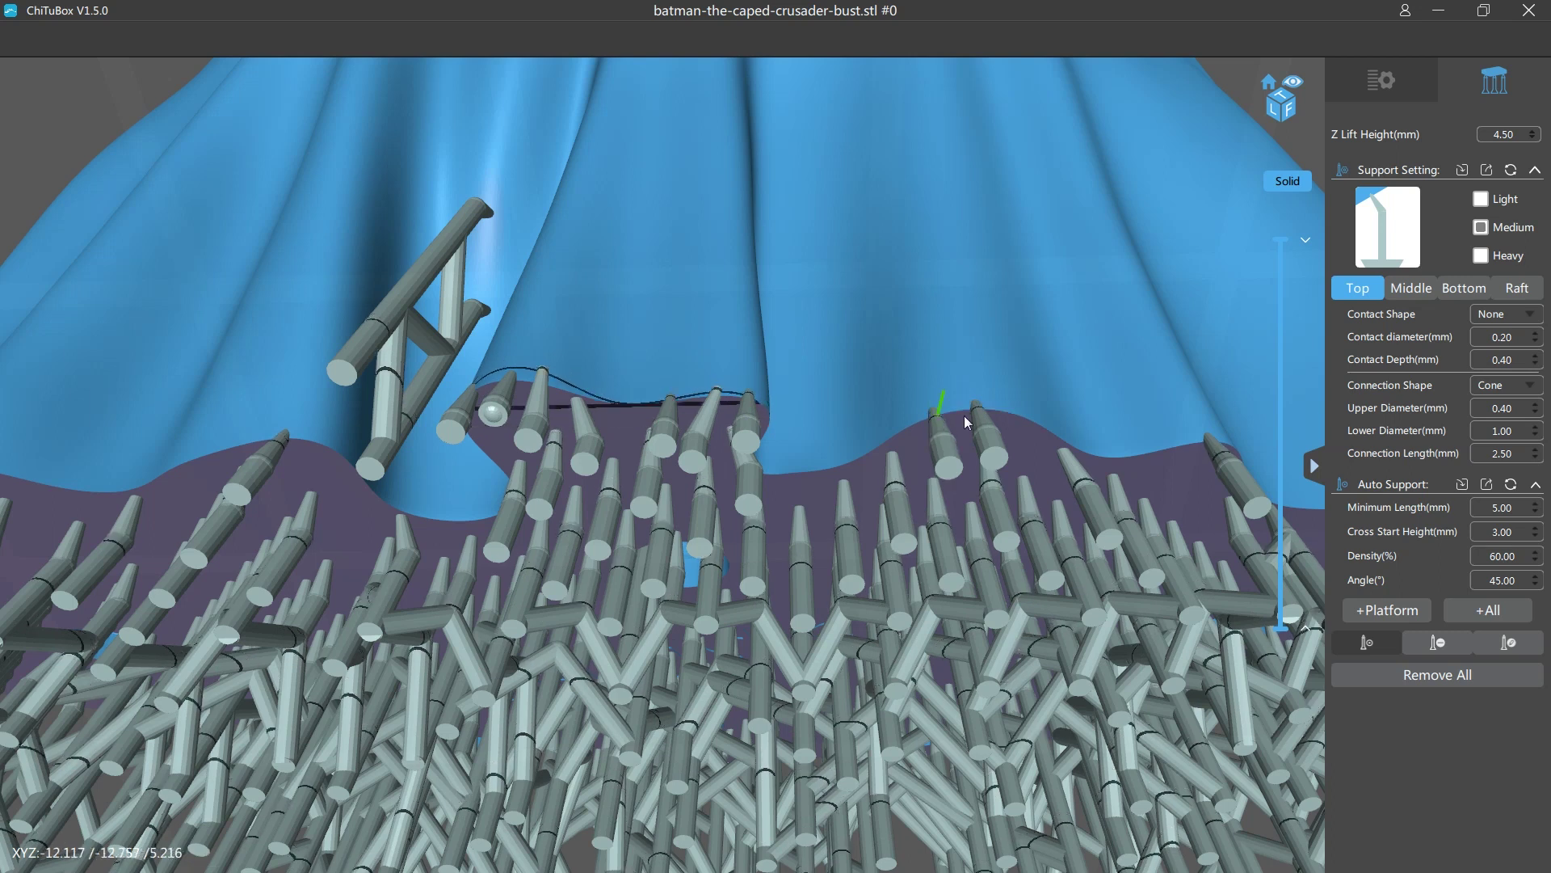
{"action": "left_click", "coordinate": [1019, 415]}
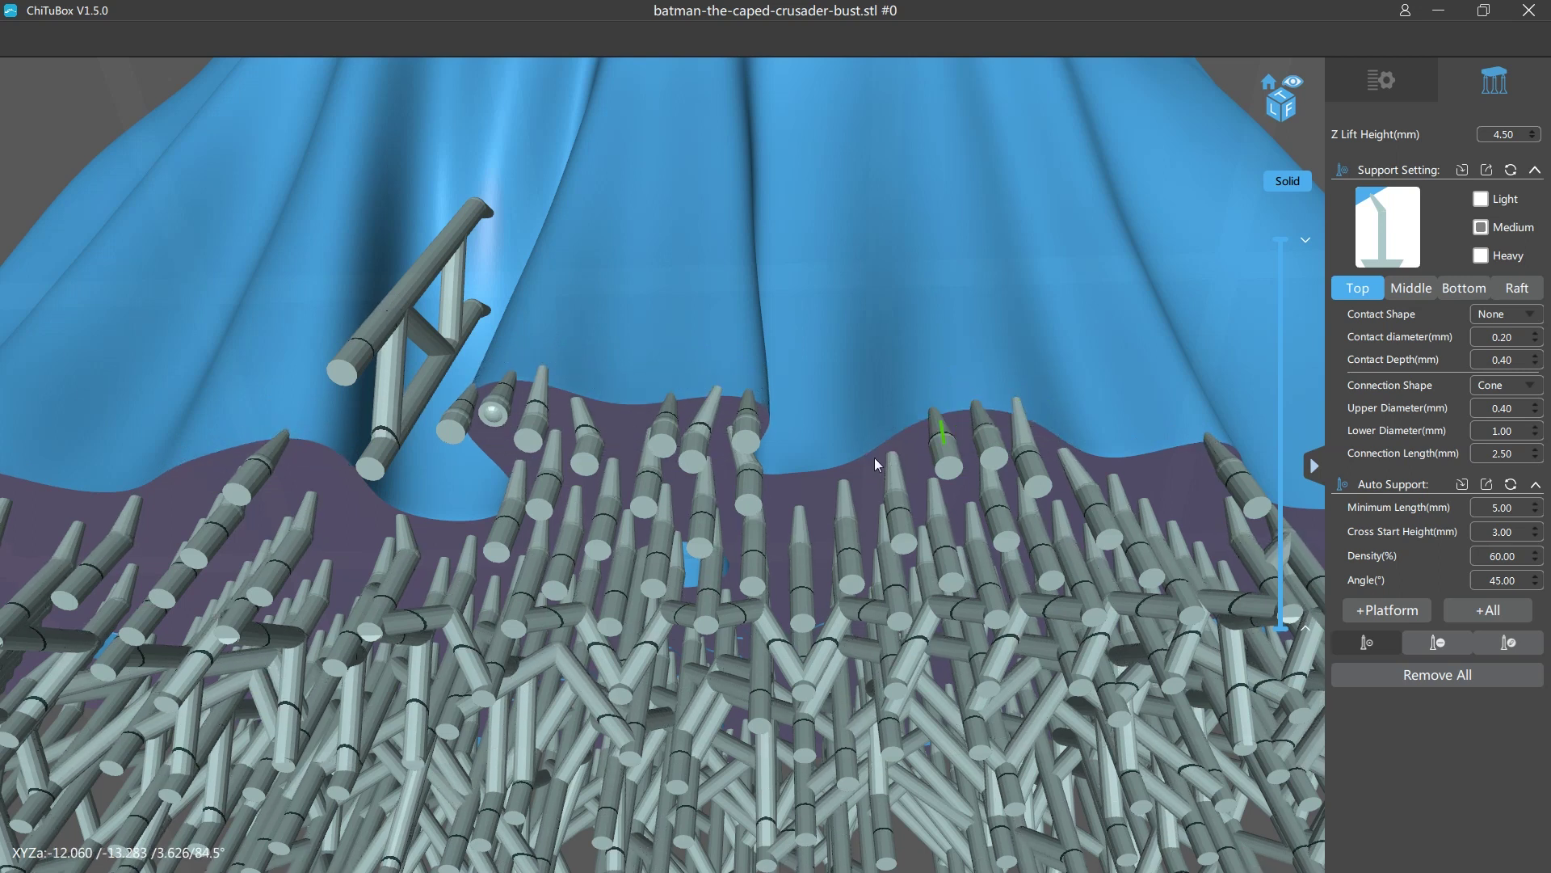
{"action": "scroll", "coordinate": [500, 435], "scroll_direction": "down", "scroll_amount": 3}
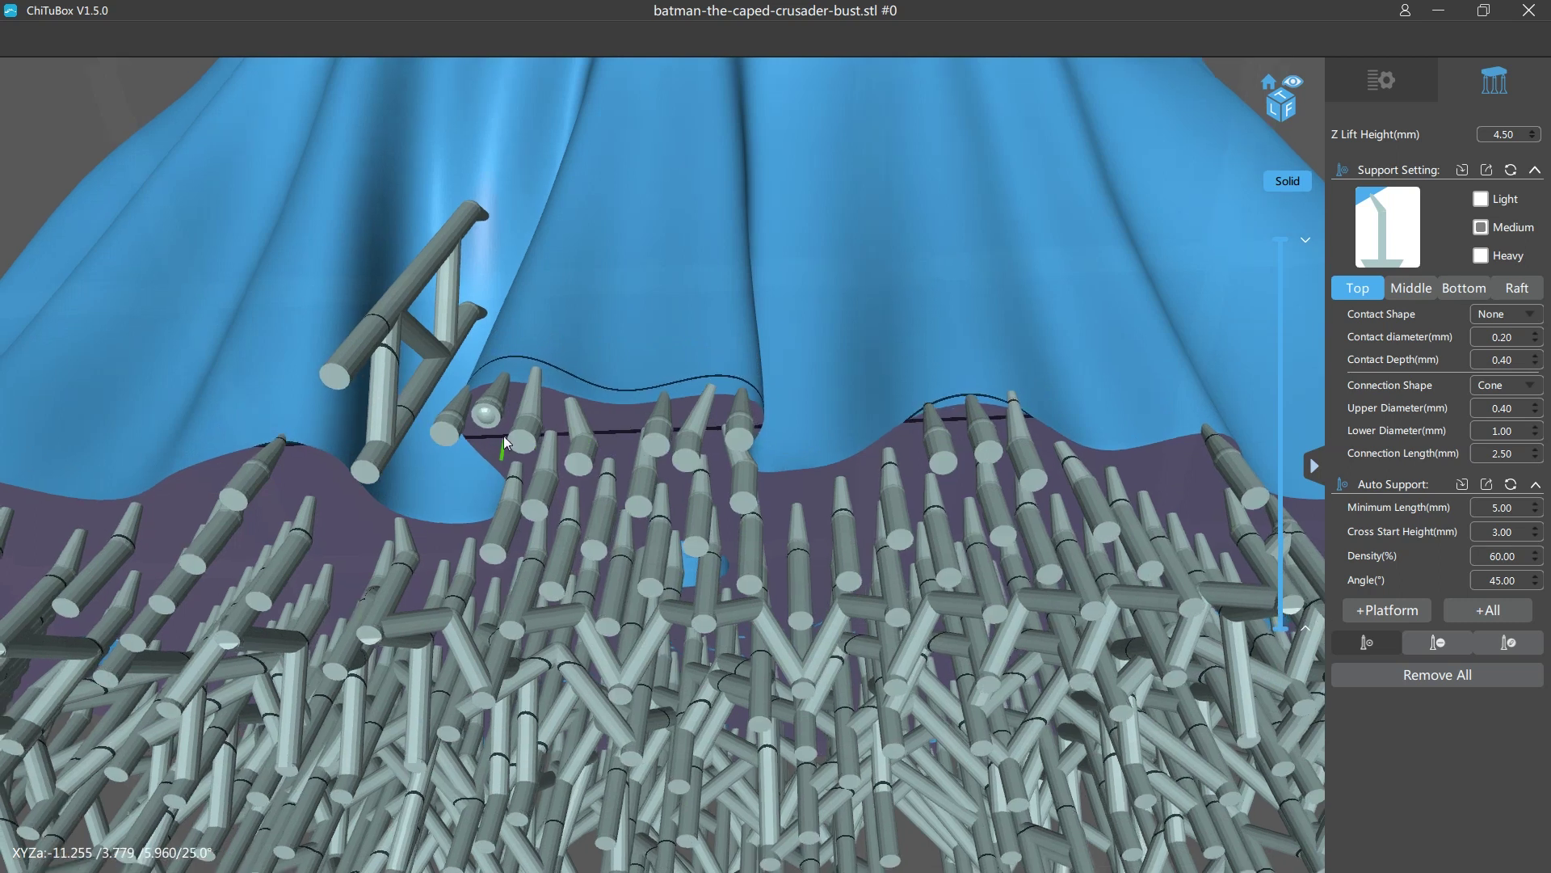
{"action": "scroll", "coordinate": [502, 428], "scroll_direction": "down", "scroll_amount": 2}
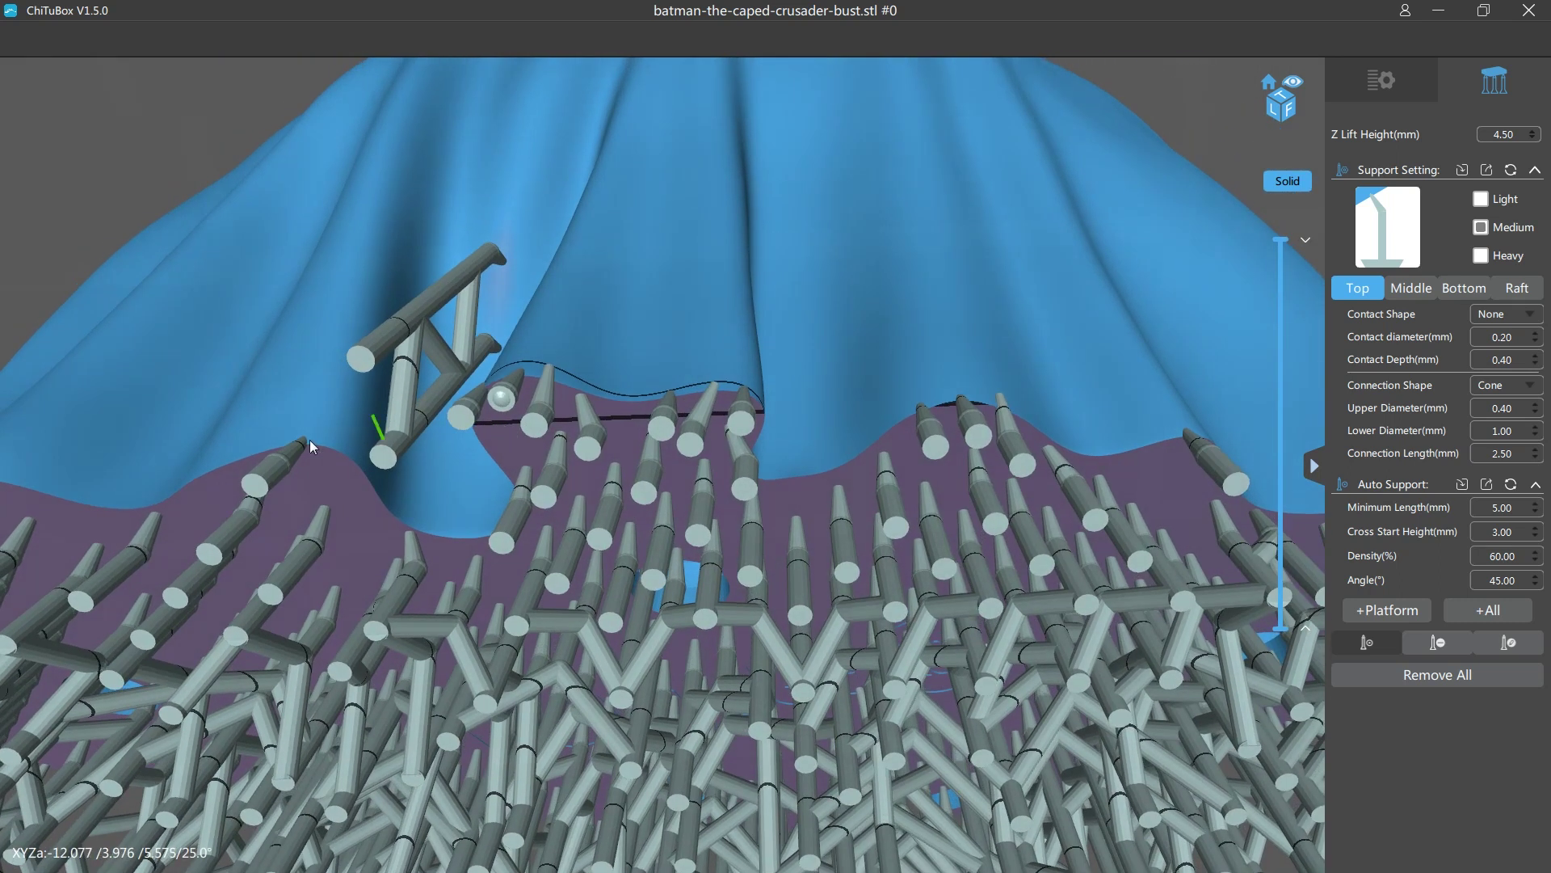
{"action": "left_click", "coordinate": [252, 453]}
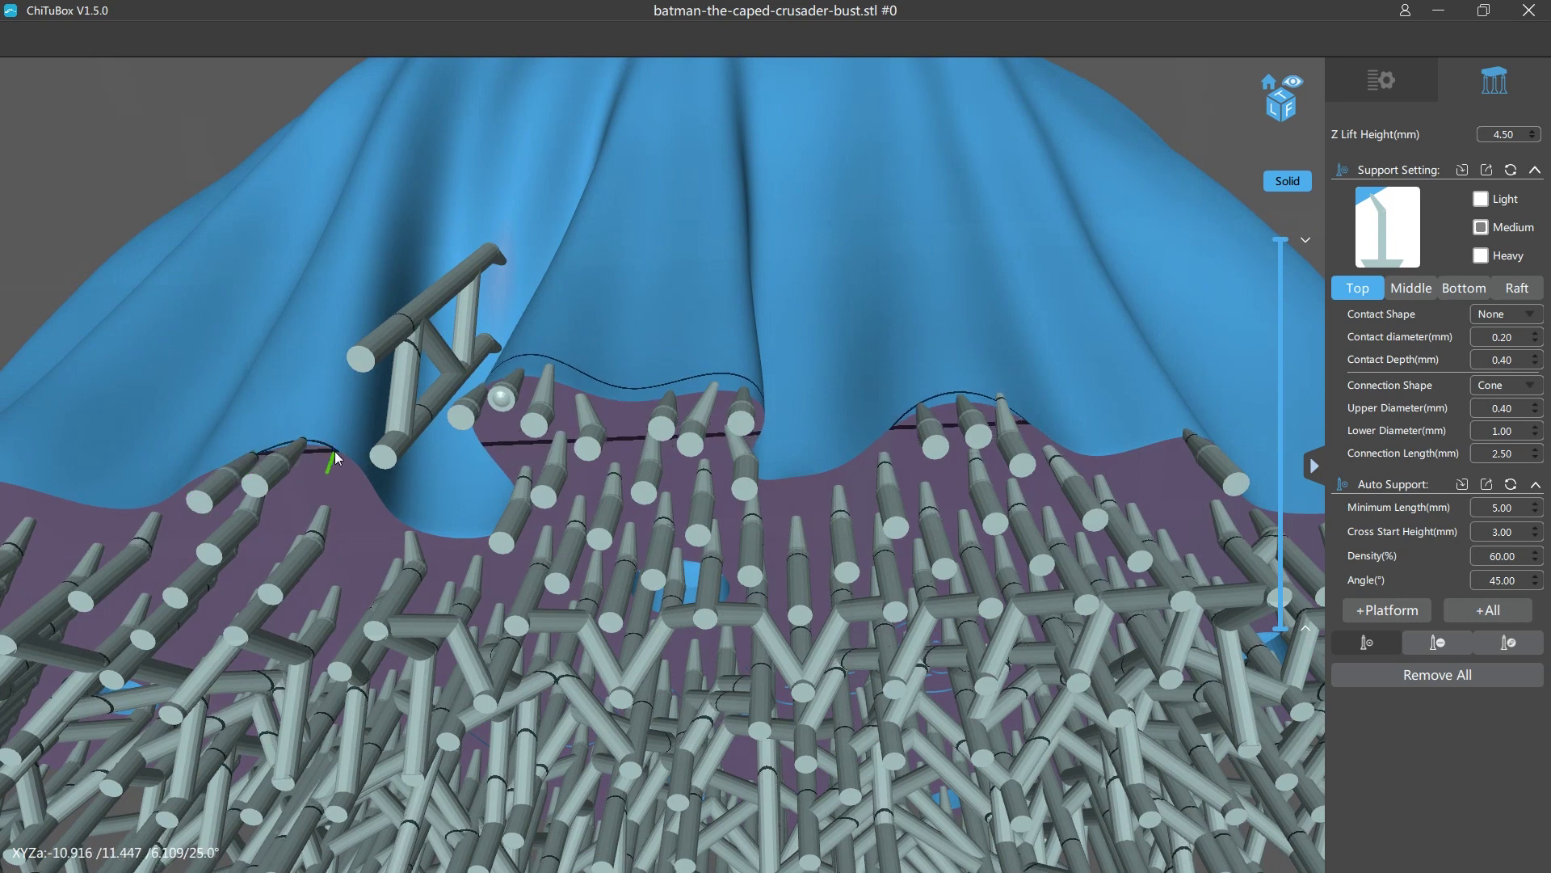
Step: Add supports beside the existing edge supports on the outer lobes near both shoulder ends of the back edge
{"action": "right_click_drag", "start_coordinate": [346, 467], "coordinate": [408, 388]}
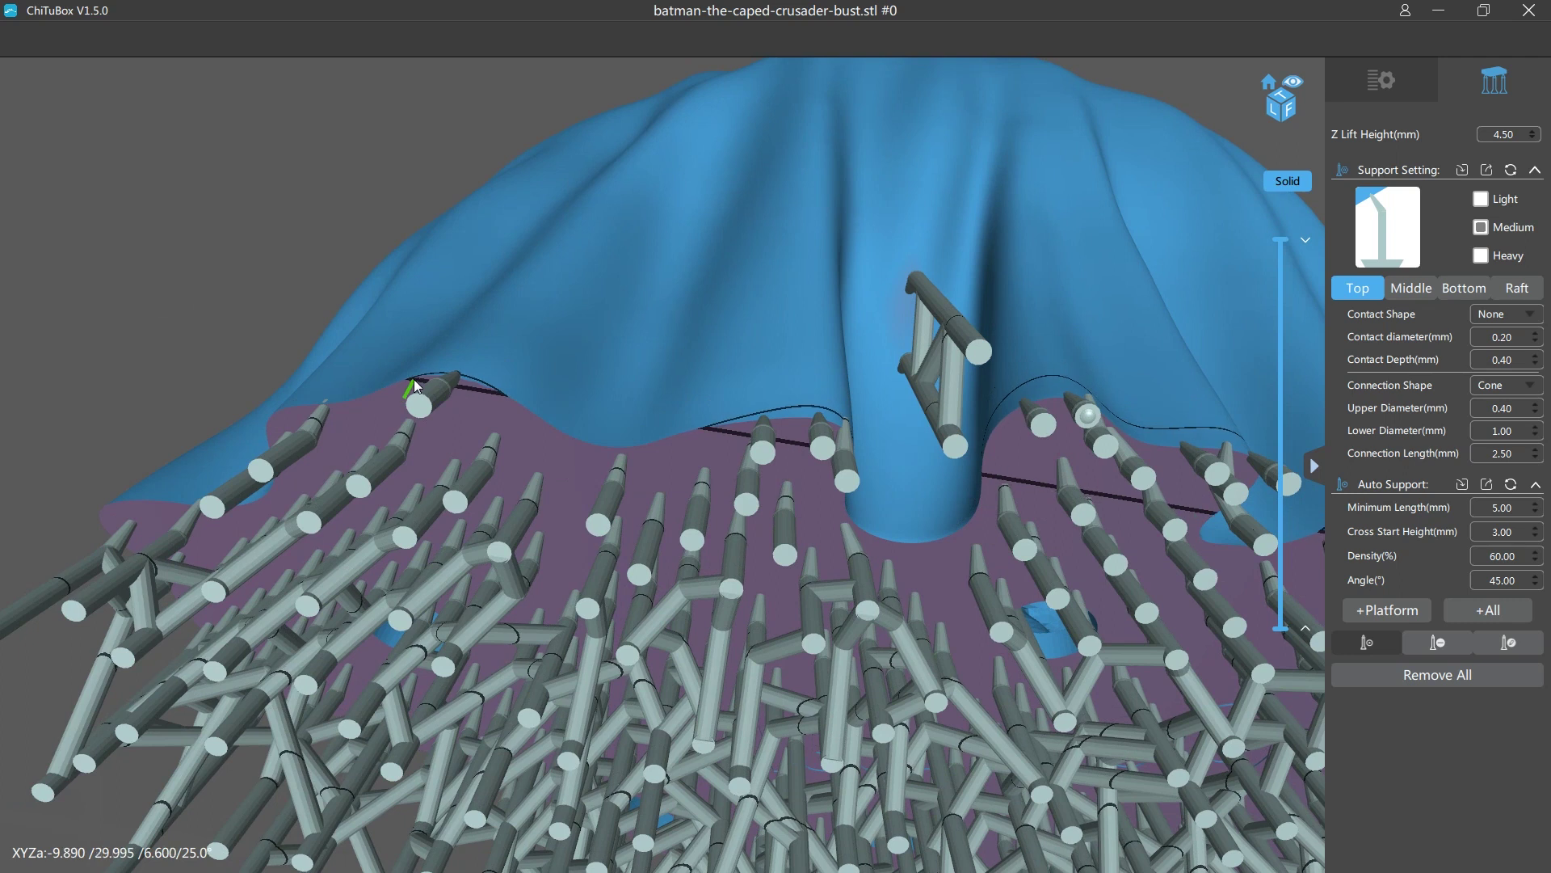
{"action": "left_click", "coordinate": [412, 387]}
{"action": "left_click", "coordinate": [487, 385]}
{"action": "mouse_move", "coordinate": [618, 434]}
{"action": "right_mouse_down"}
{"action": "mouse_move", "coordinate": [275, 502]}
{"action": "mouse_move", "coordinate": [220, 552]}
{"action": "right_mouse_up"}
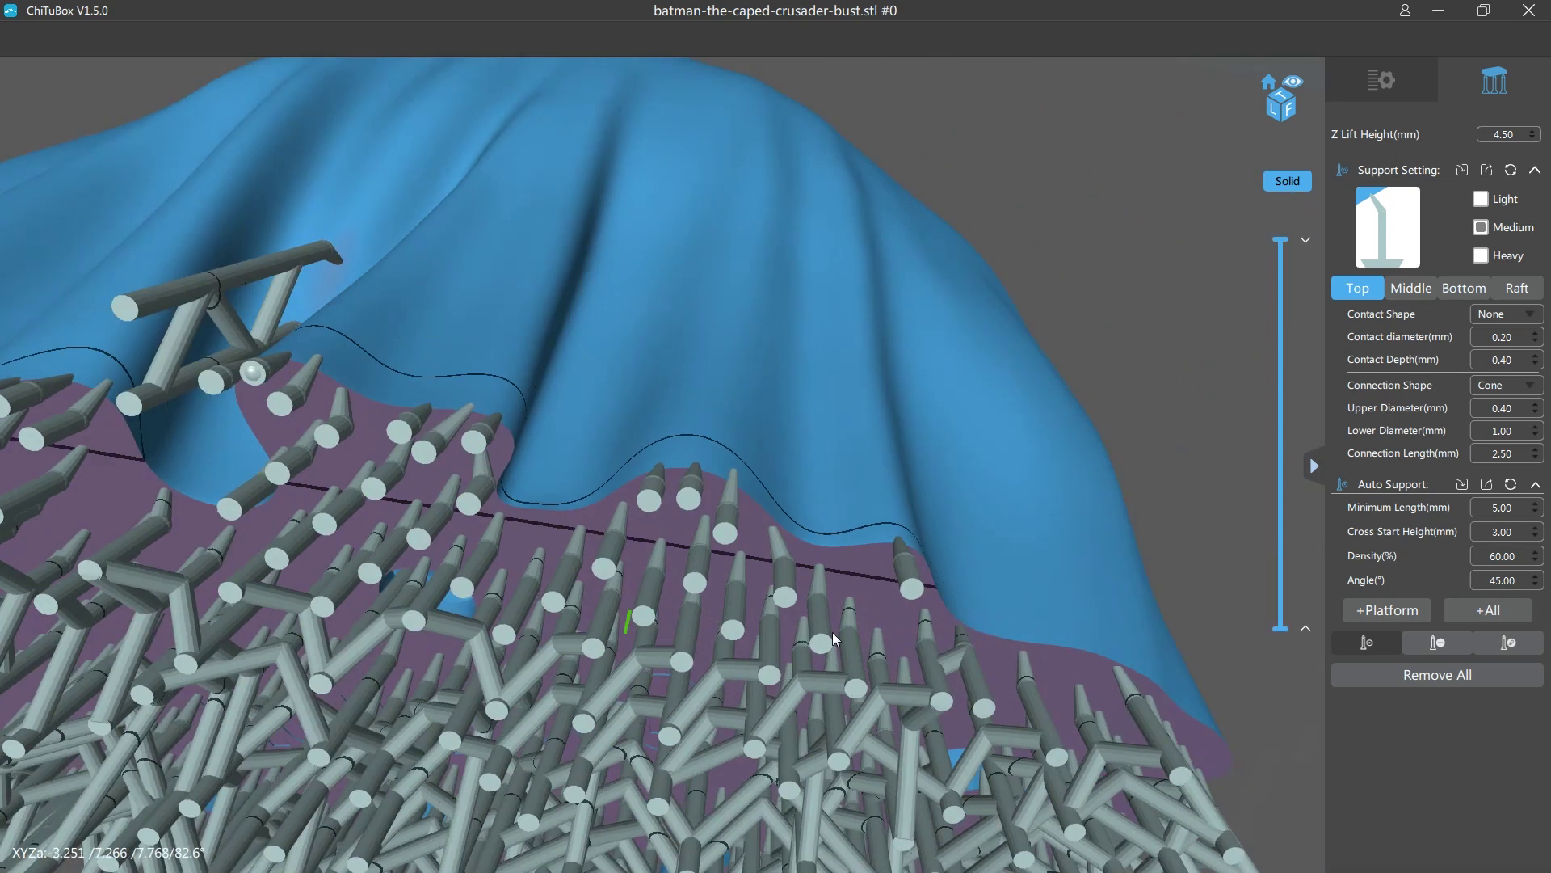
{"action": "left_click", "coordinate": [887, 552]}
{"action": "left_click", "coordinate": [870, 546]}
{"action": "left_click", "coordinate": [923, 559]}
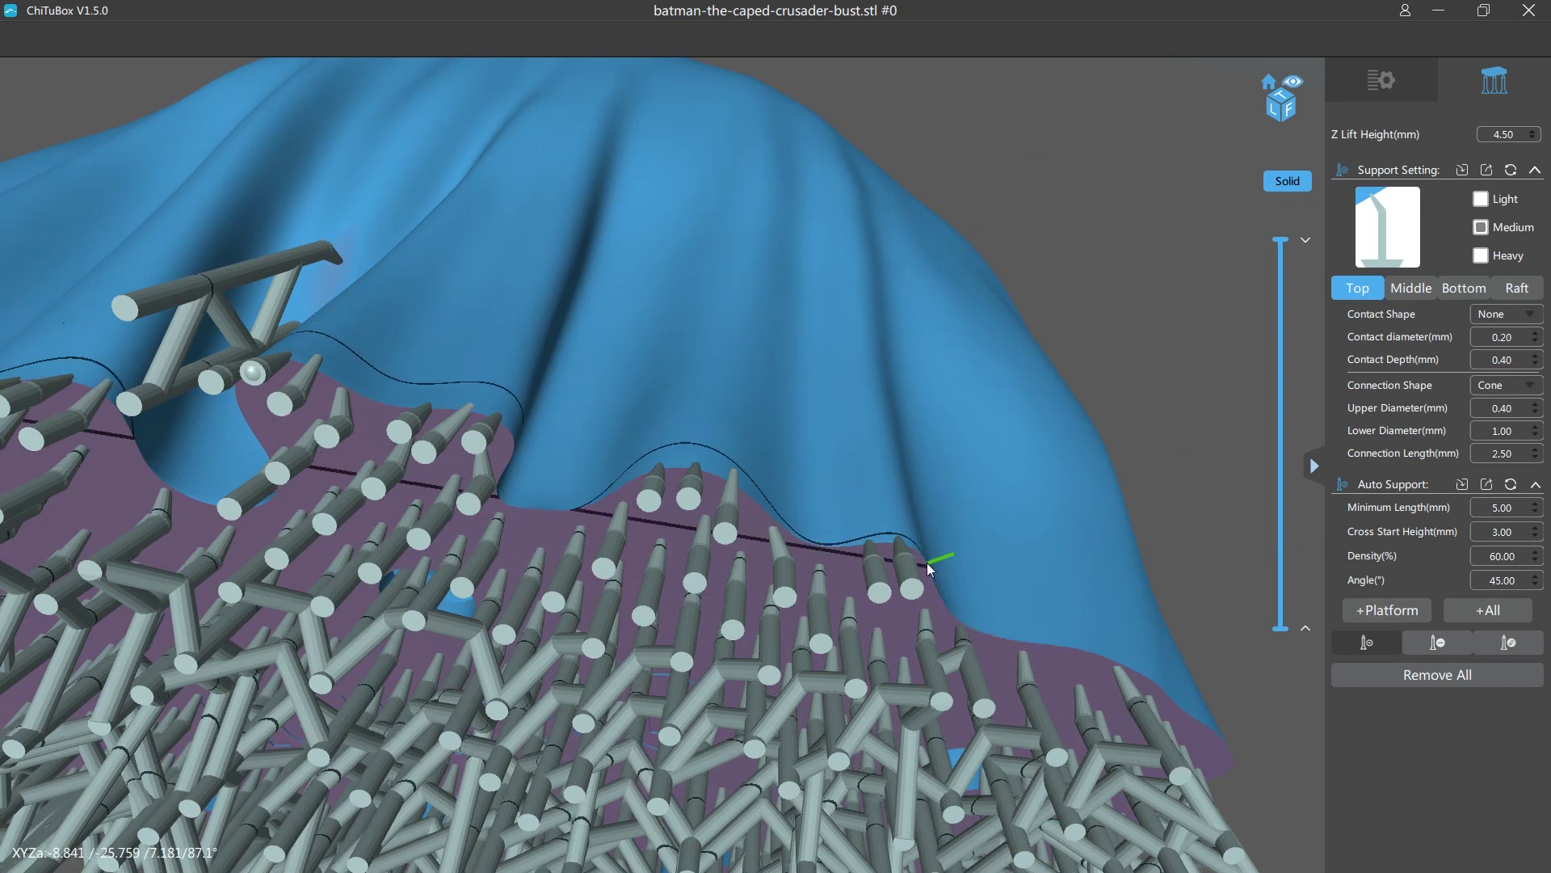
Step: Fill the gaps with two supports on the middle lobe and two on the adjacent outer lobe, away from the strut
{"action": "right_click_drag", "start_coordinate": [1079, 684], "coordinate": [735, 507]}
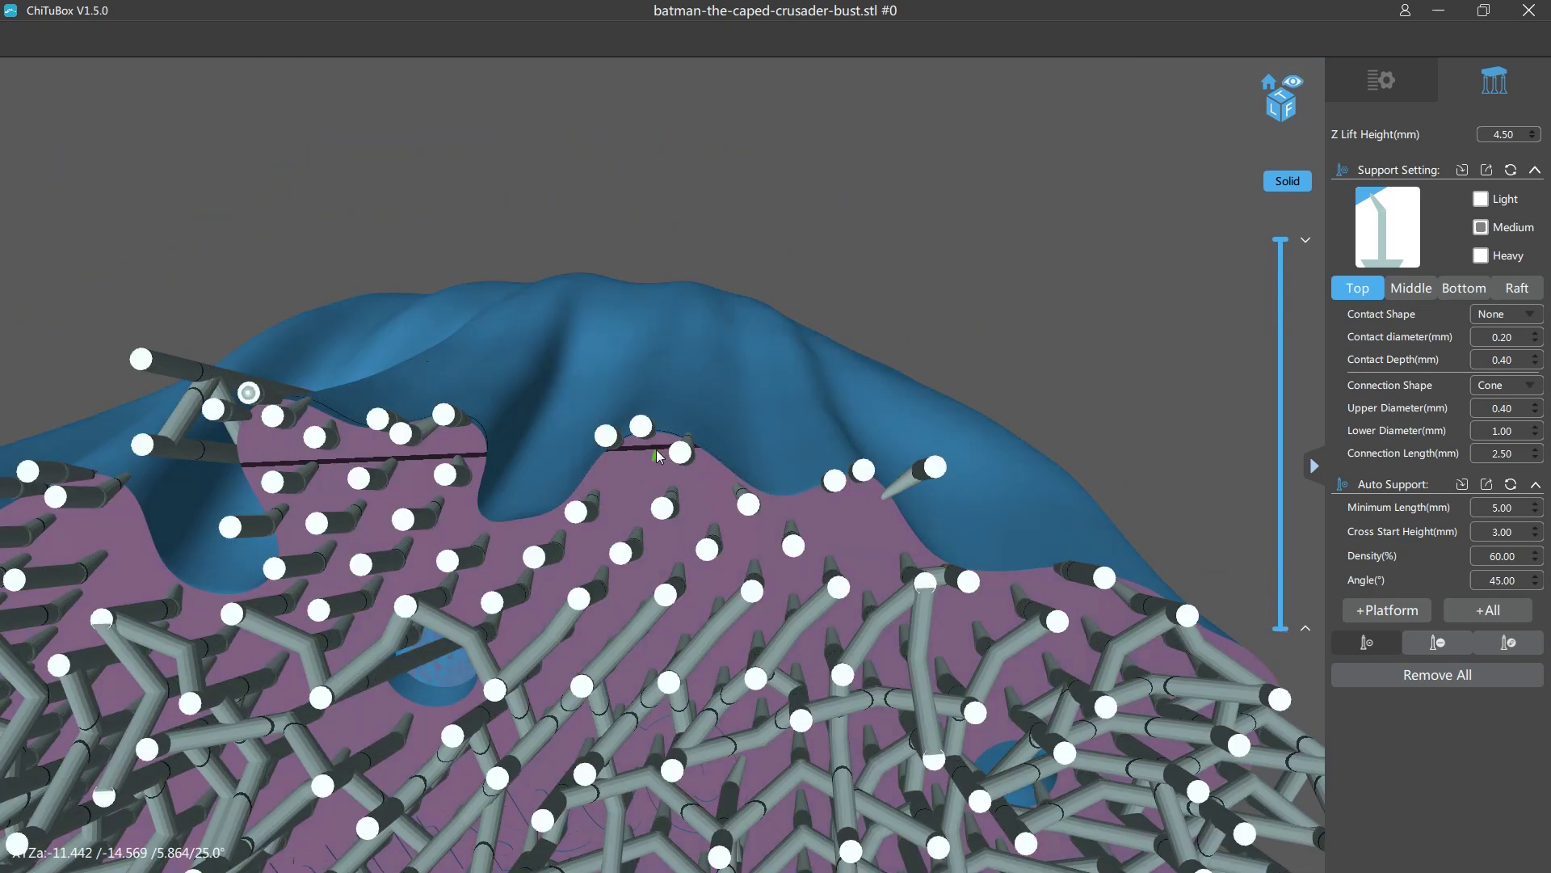
{"action": "scroll", "coordinate": [654, 451], "scroll_direction": "up", "scroll_amount": 2}
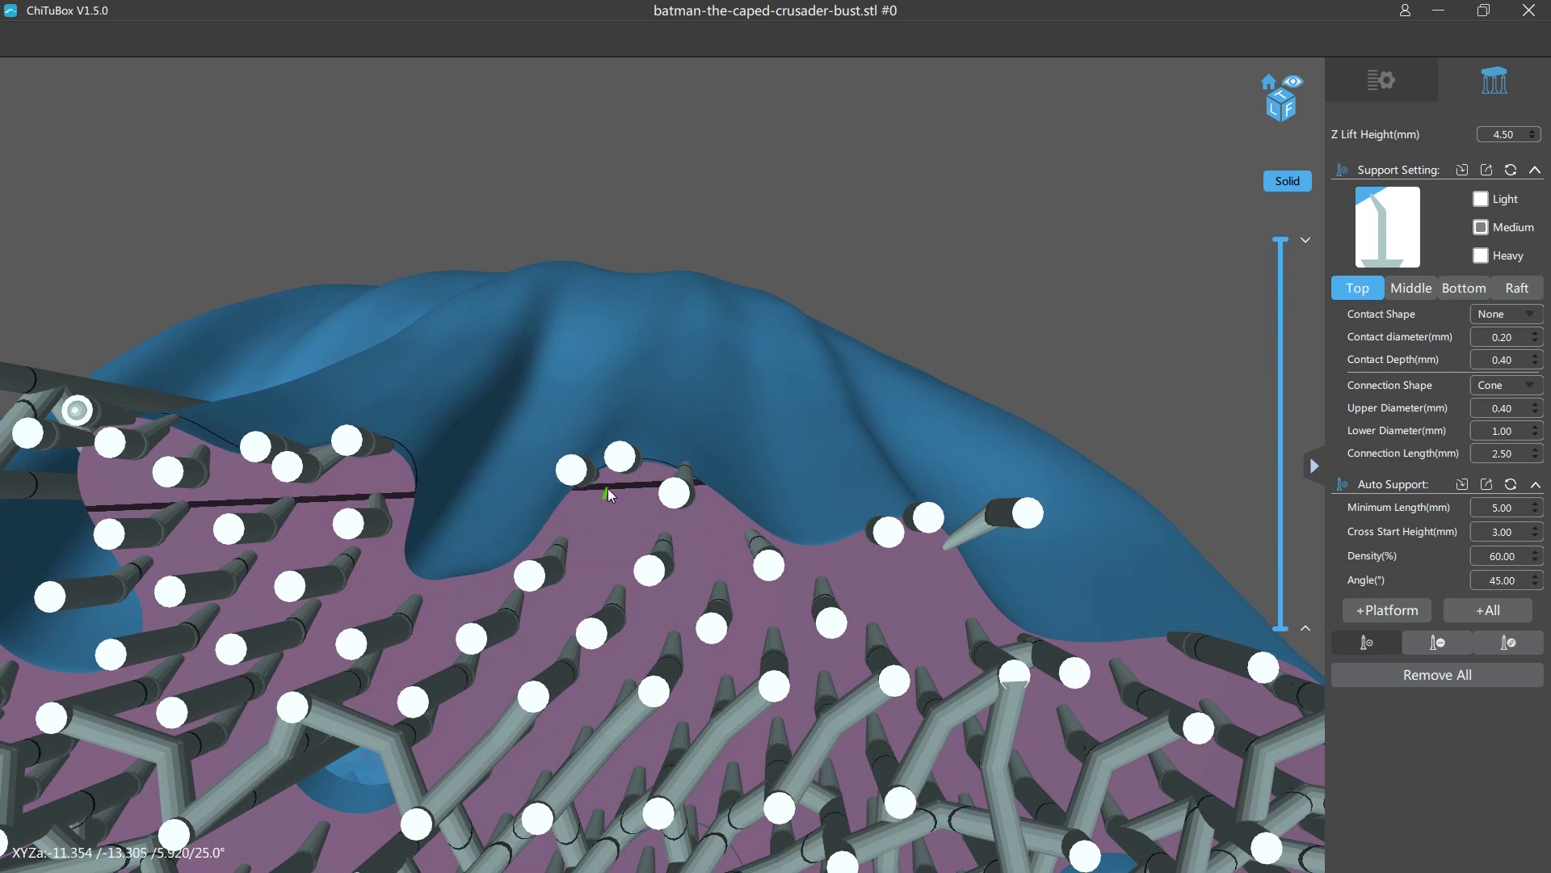
{"action": "left_click", "coordinate": [609, 487]}
{"action": "left_click", "coordinate": [640, 507]}
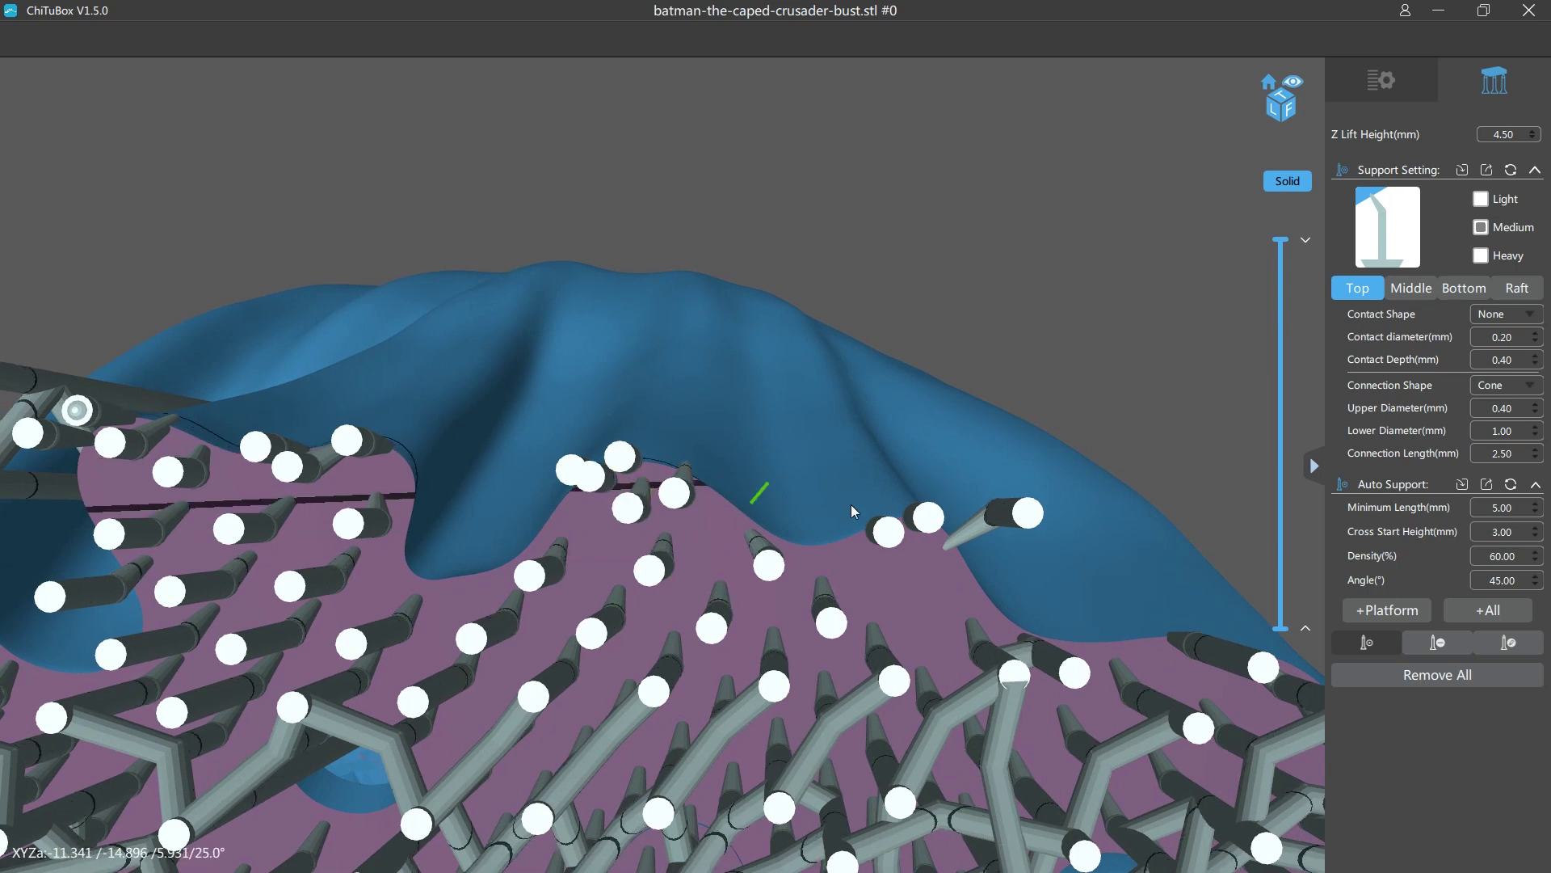
{"action": "left_click", "coordinate": [918, 546]}
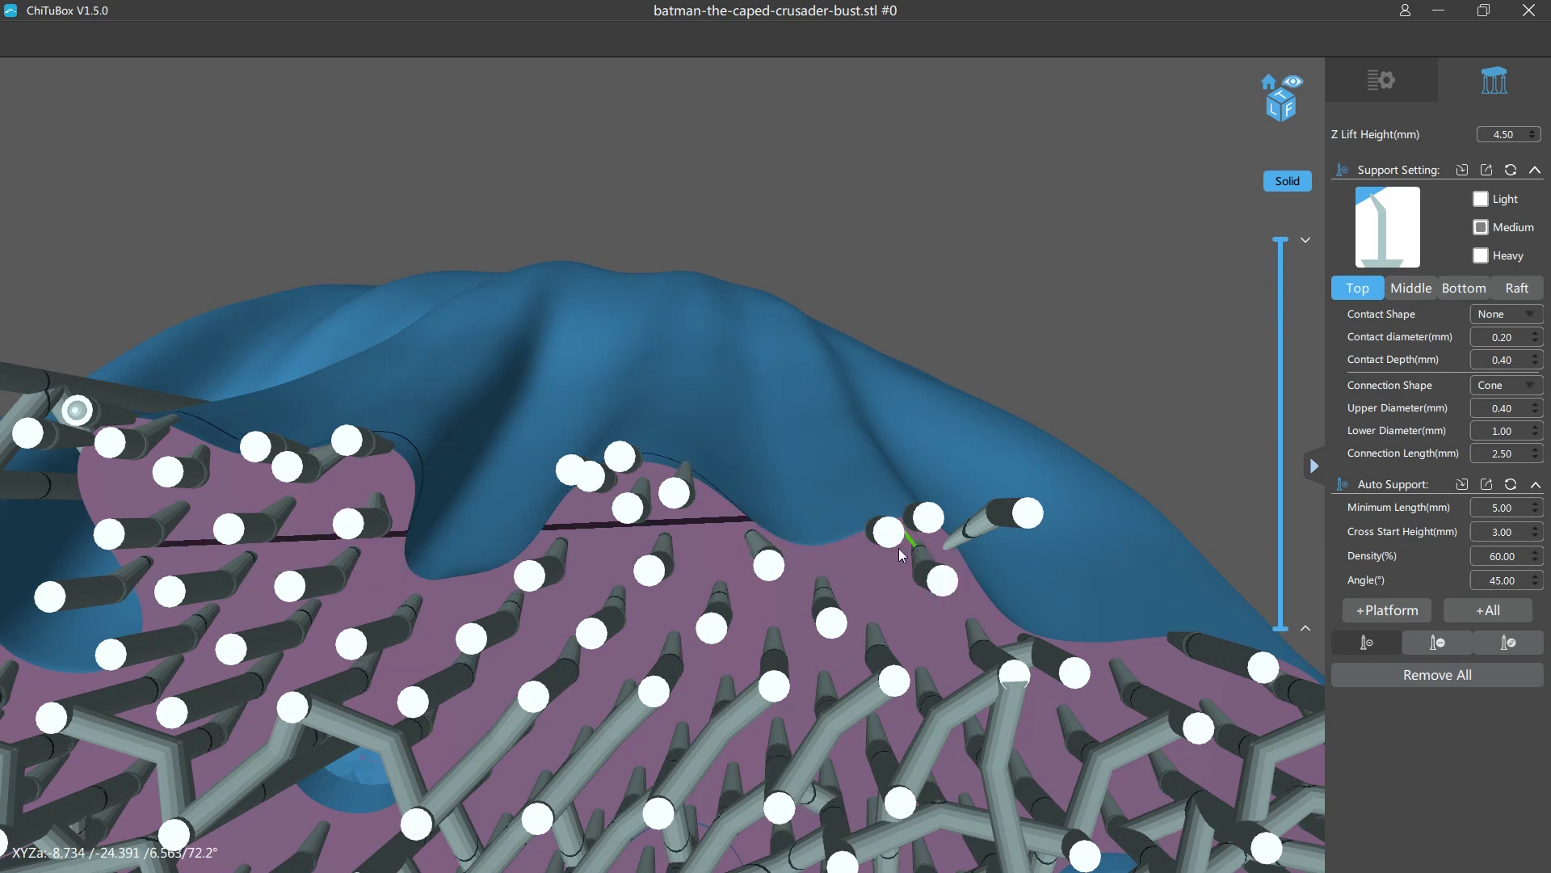
{"action": "left_click", "coordinate": [859, 548]}
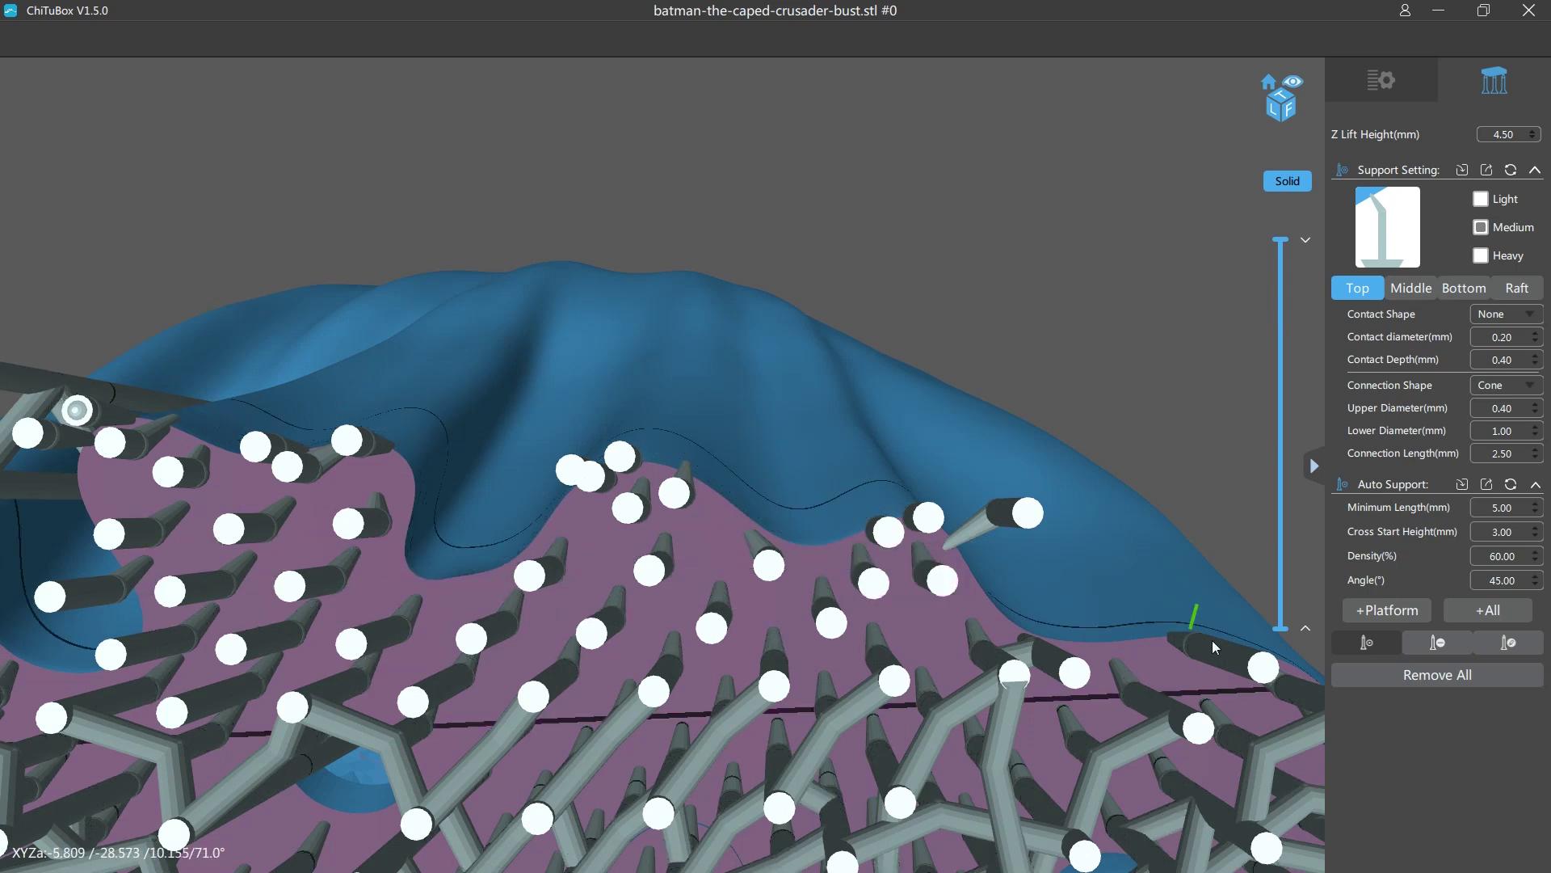
Step: Add two supports to the back-edge lobe on the opposite side, just beyond the strut and deep cape fold
{"action": "middle_click_drag", "start_coordinate": [114, 567], "coordinate": [574, 484]}
{"action": "scroll", "coordinate": [557, 477], "scroll_direction": "up", "scroll_amount": 3}
{"action": "right_click_drag", "start_coordinate": [487, 458], "coordinate": [852, 541]}
{"action": "left_click", "coordinate": [700, 538]}
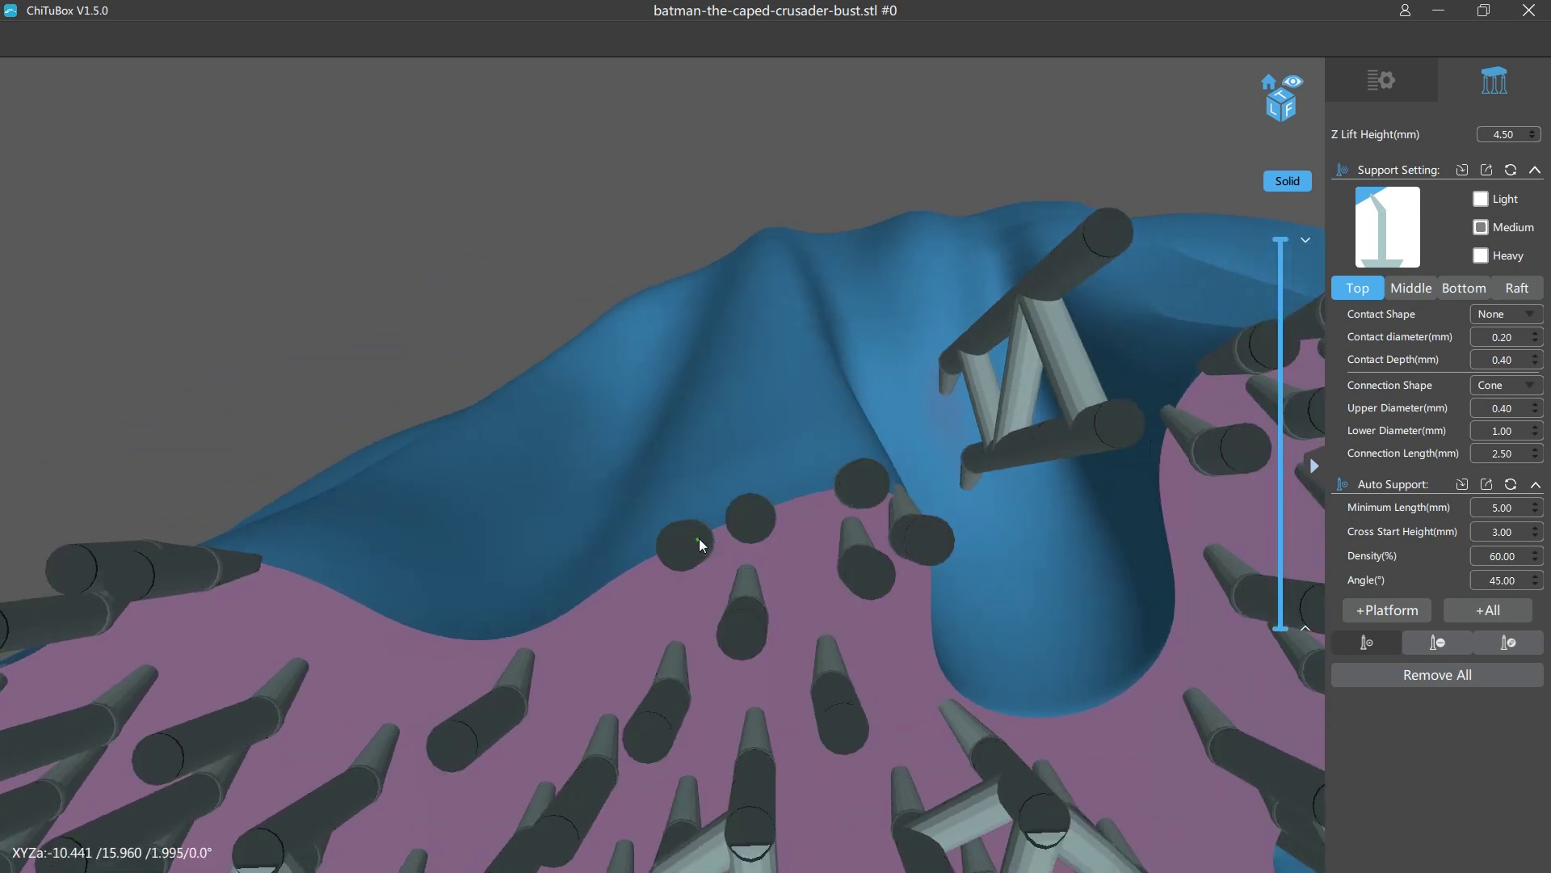
{"action": "left_click", "coordinate": [799, 544]}
Step: Add three supports around the sparse tip of the outer lobe at that same shoulder end
{"action": "right_click_drag", "start_coordinate": [517, 595], "coordinate": [851, 494]}
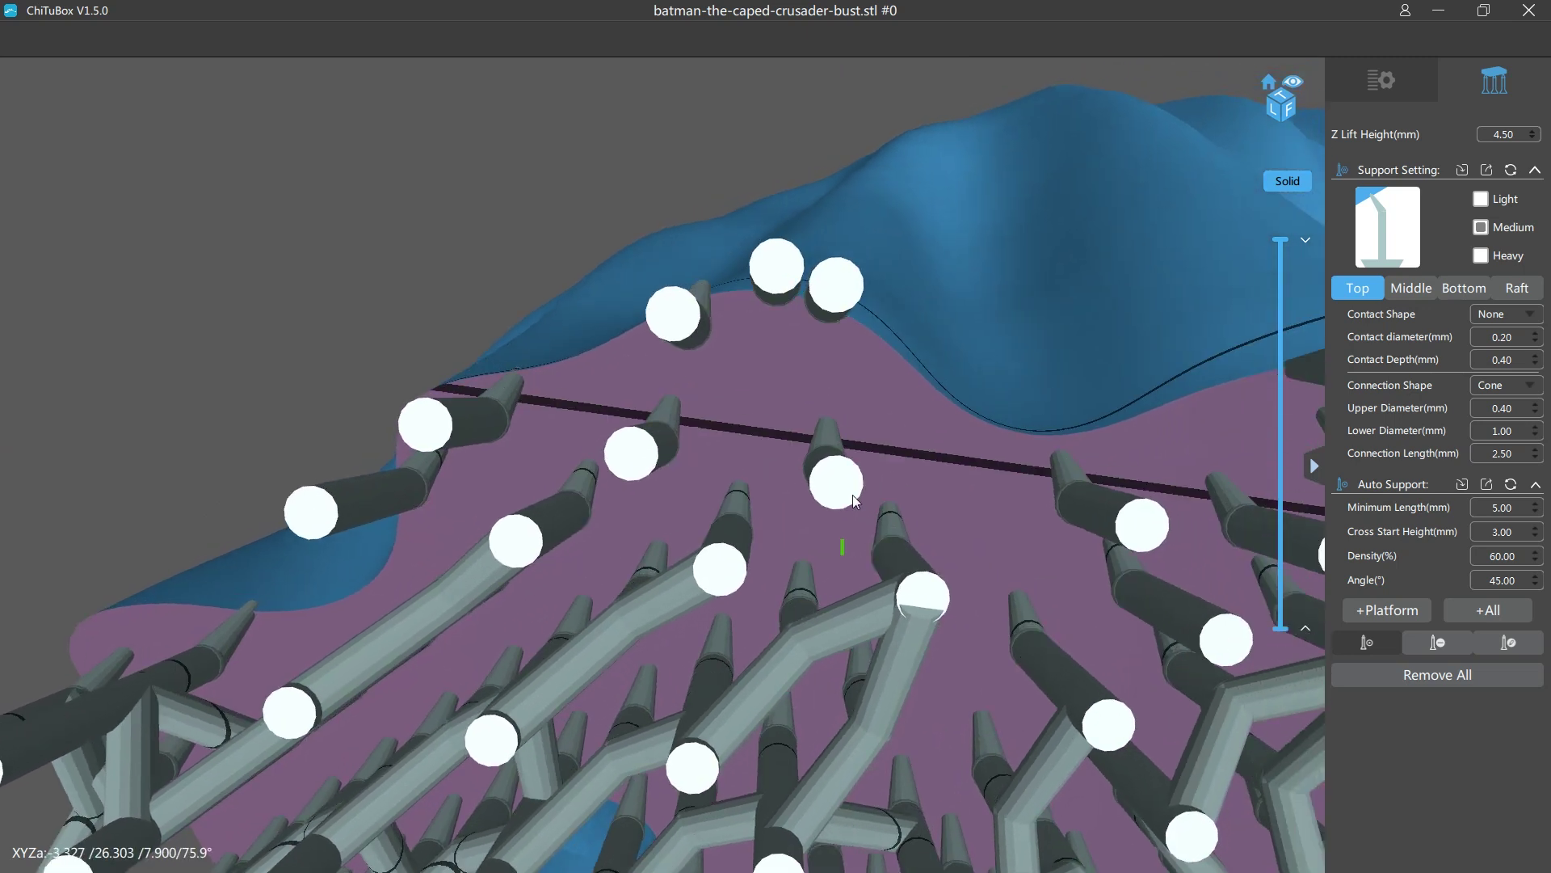
{"action": "left_click", "coordinate": [881, 351]}
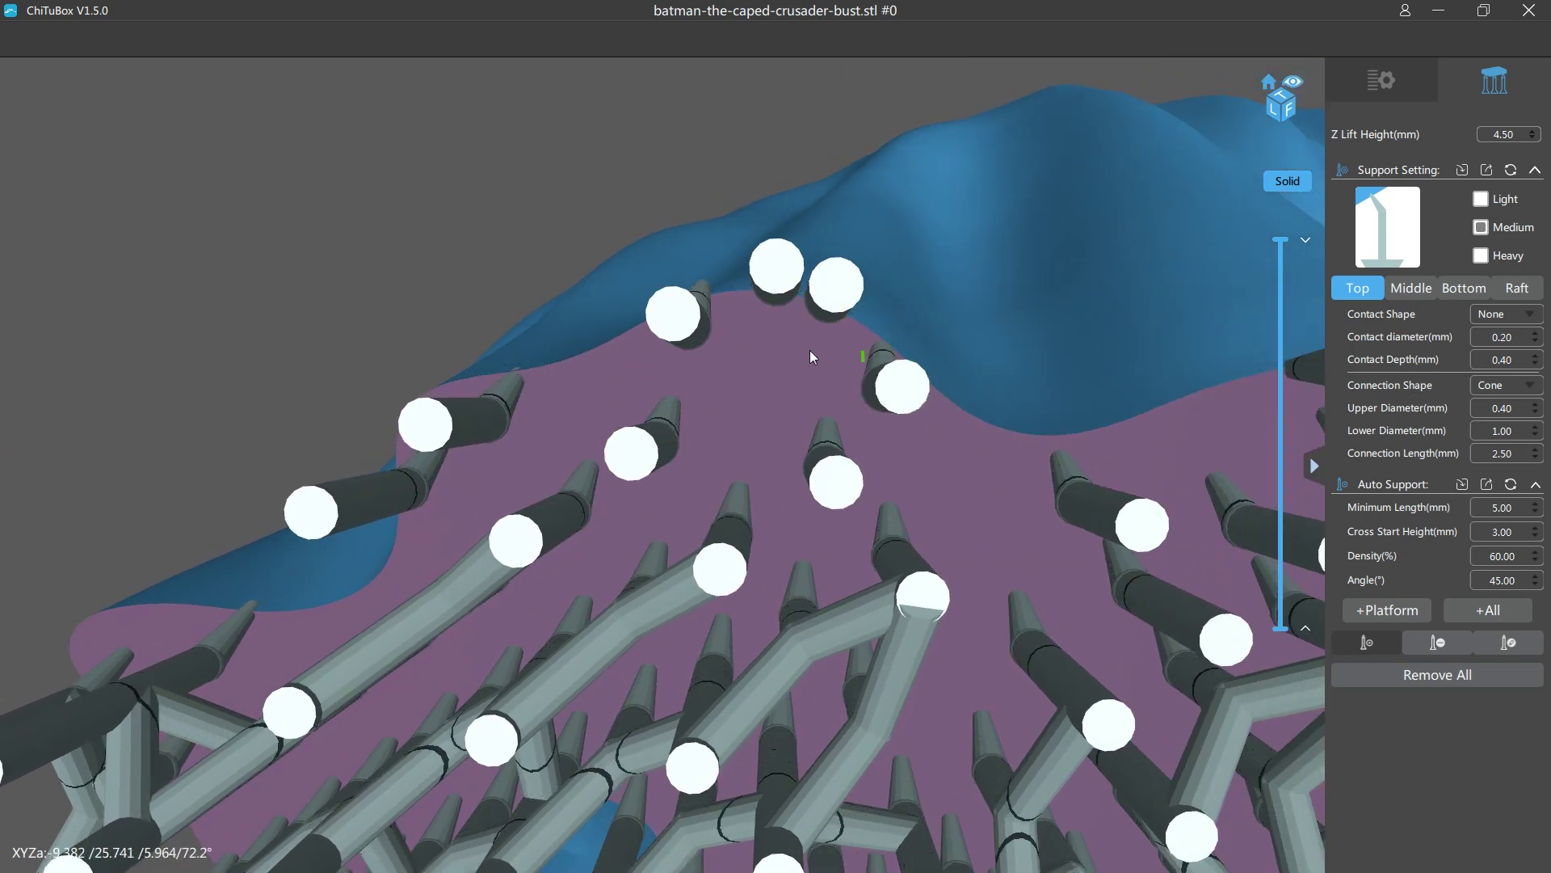
{"action": "left_click", "coordinate": [782, 336]}
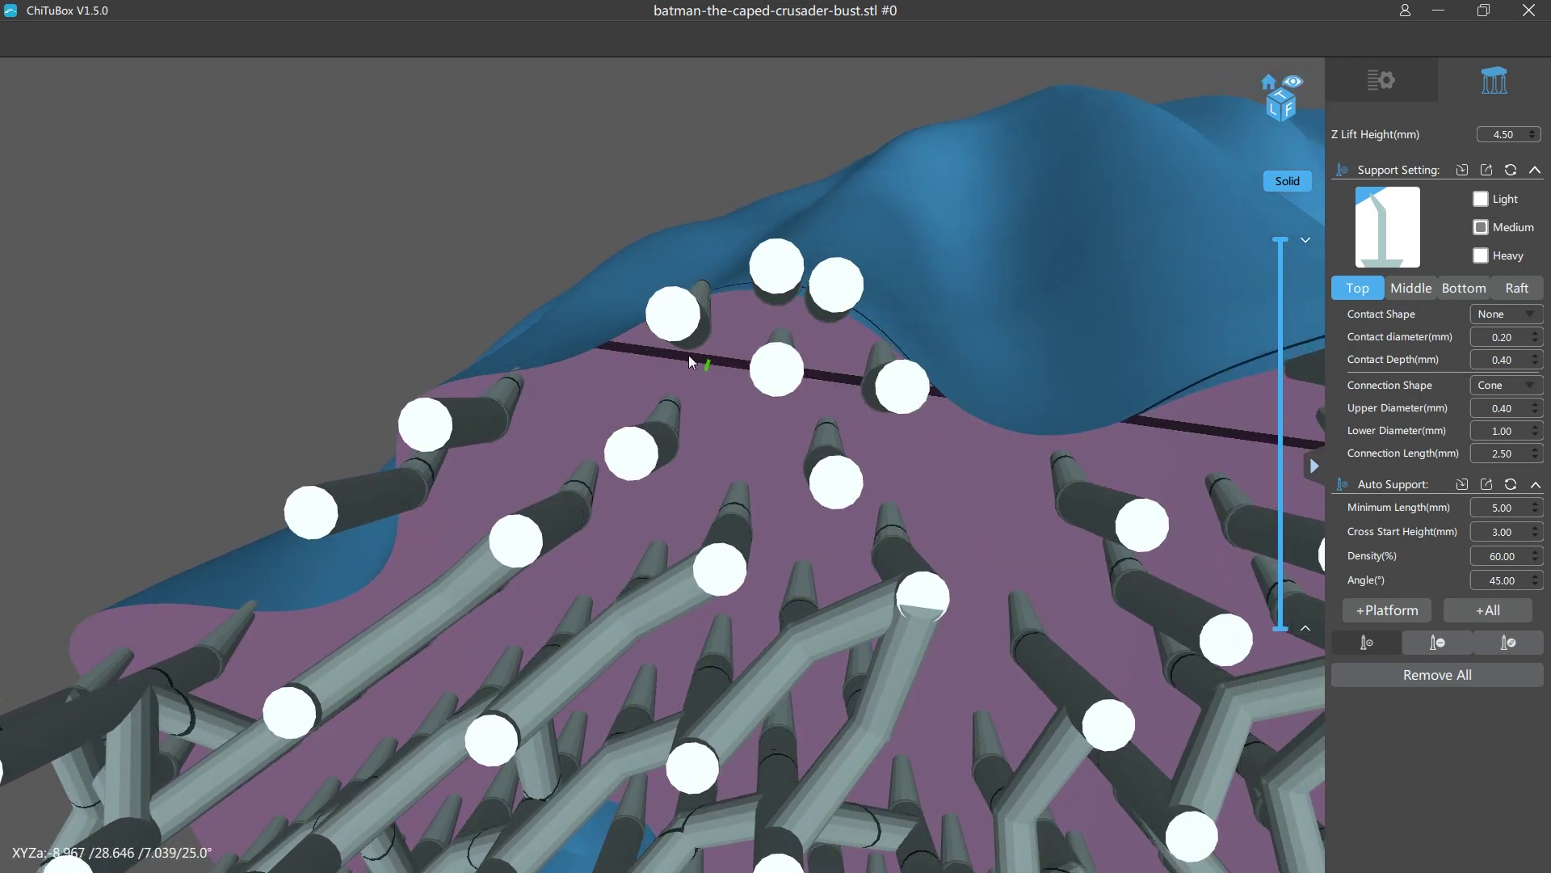
{"action": "left_click", "coordinate": [647, 338]}
Step: Add a support beneath the middle of the chin
{"action": "right_click_drag", "start_coordinate": [637, 330], "coordinate": [1101, 530]}
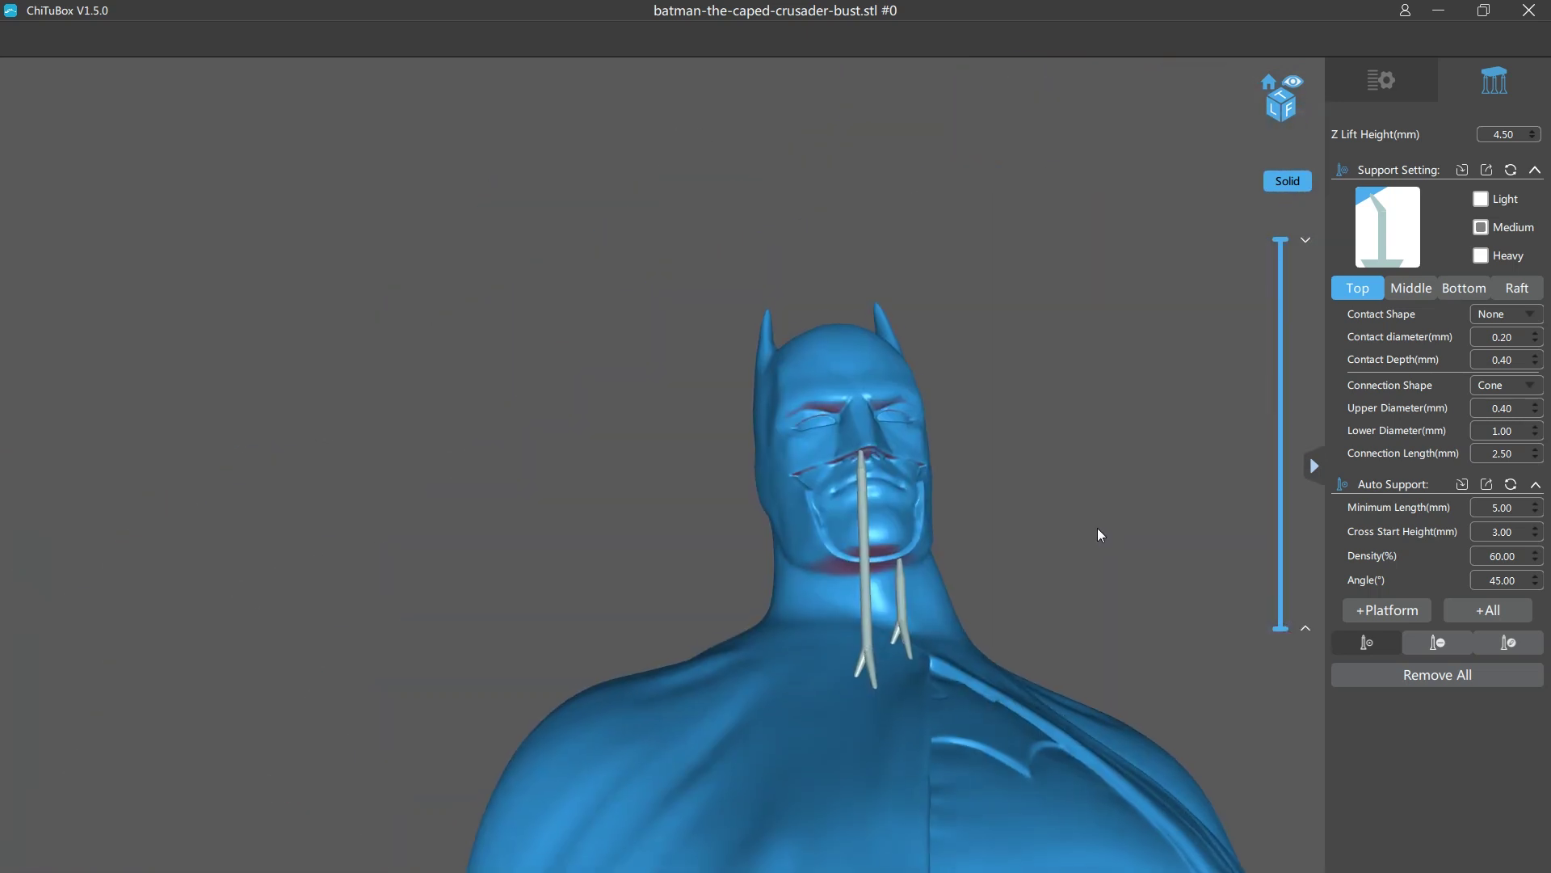
{"action": "scroll", "coordinate": [886, 657], "scroll_direction": "up", "scroll_amount": 5}
{"action": "right_click_drag", "start_coordinate": [789, 433], "coordinate": [806, 543]}
{"action": "right_click_drag", "start_coordinate": [787, 619], "coordinate": [818, 530]}
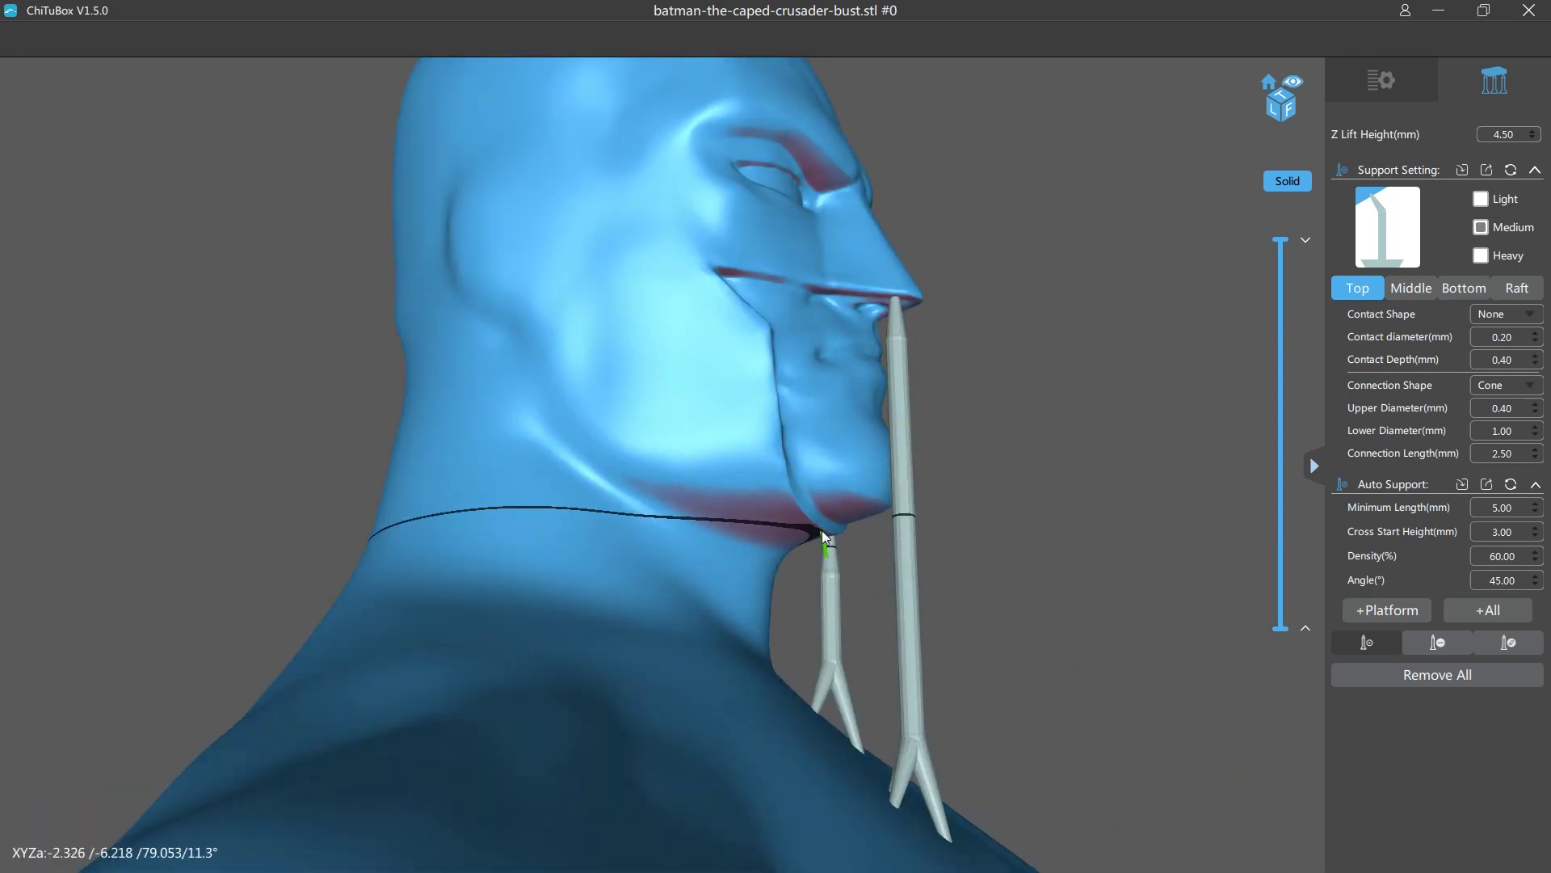
{"action": "left_click", "coordinate": [822, 530]}
{"action": "right_click_drag", "start_coordinate": [822, 530], "coordinate": [812, 638]}
Step: Delete the automatically generated off-centre support under the jaw and check the remaining face supports from both sides
{"action": "left_click", "coordinate": [1448, 643]}
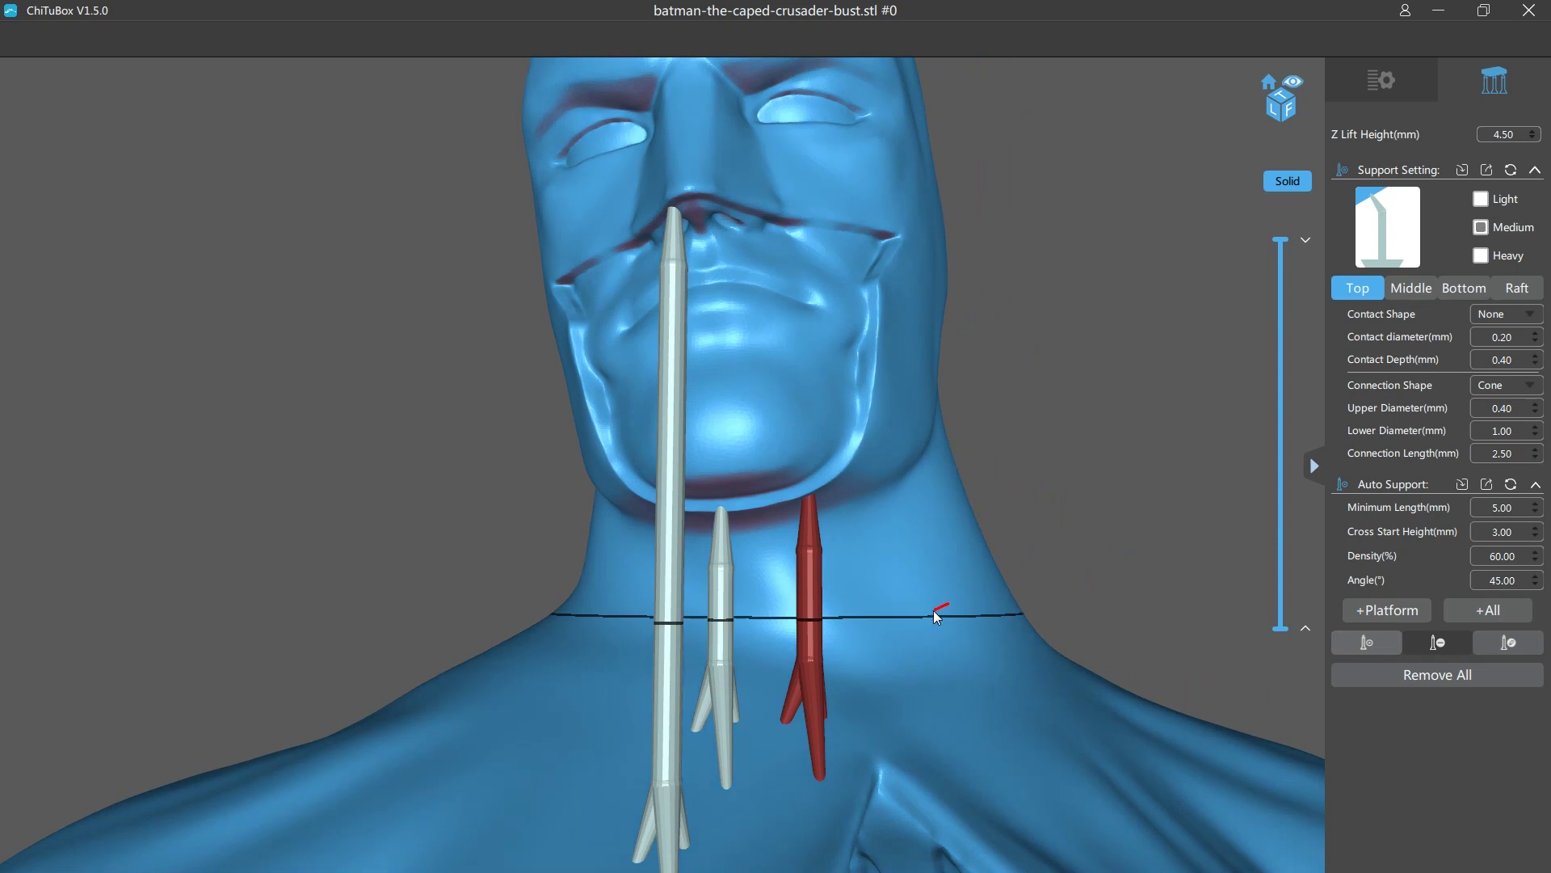
{"action": "left_click", "coordinate": [1443, 644]}
{"action": "right_click_drag", "start_coordinate": [788, 578], "coordinate": [716, 545]}
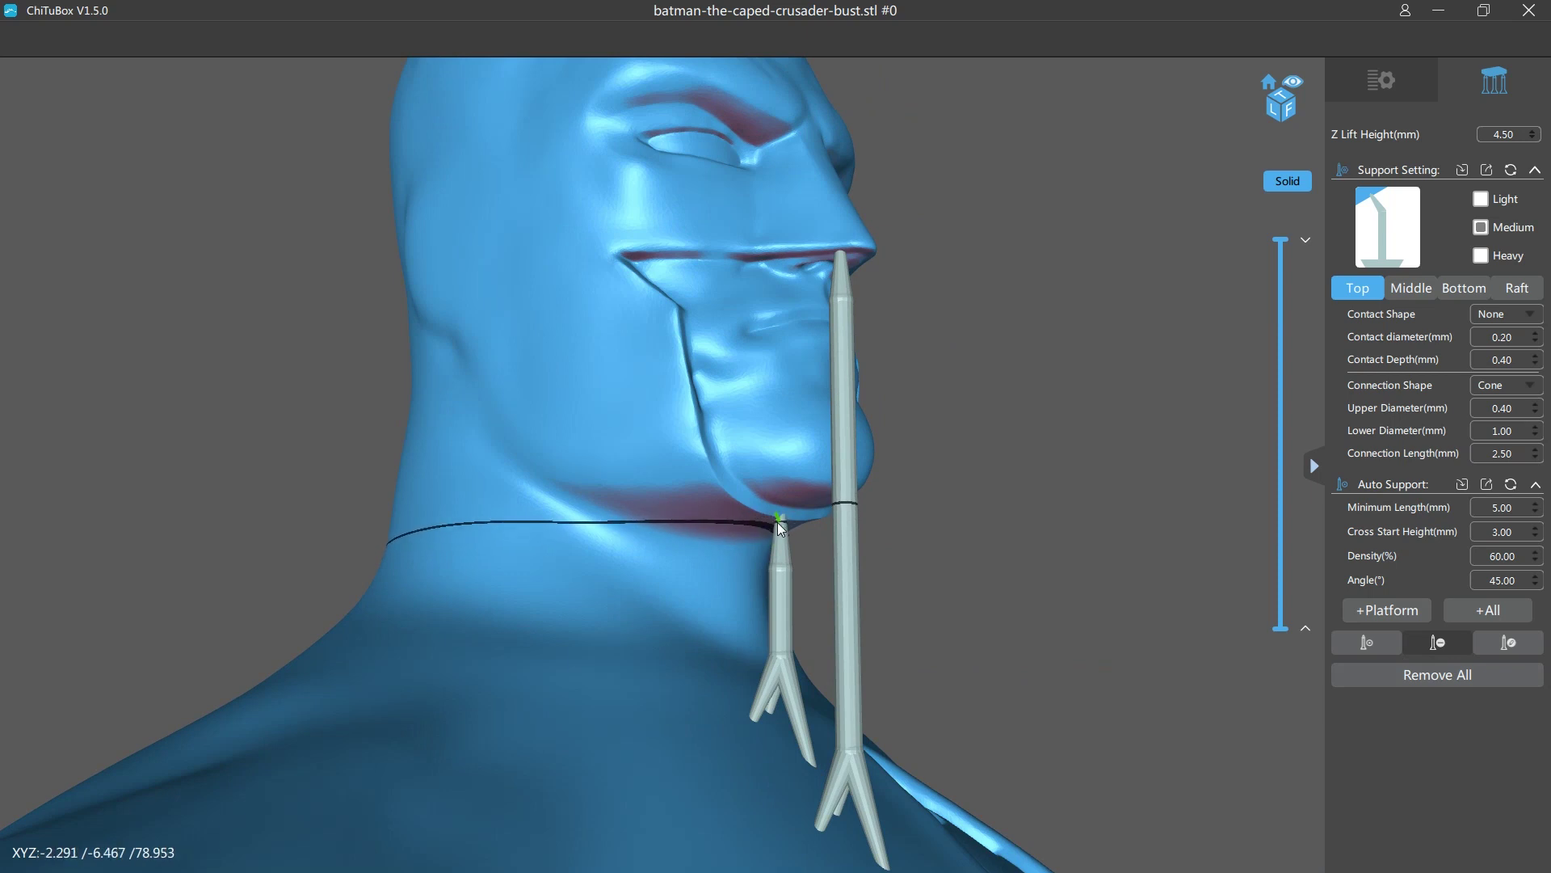
{"action": "right_click_drag", "start_coordinate": [789, 551], "coordinate": [680, 627]}
{"action": "middle_click_drag", "start_coordinate": [680, 627], "coordinate": [831, 516]}
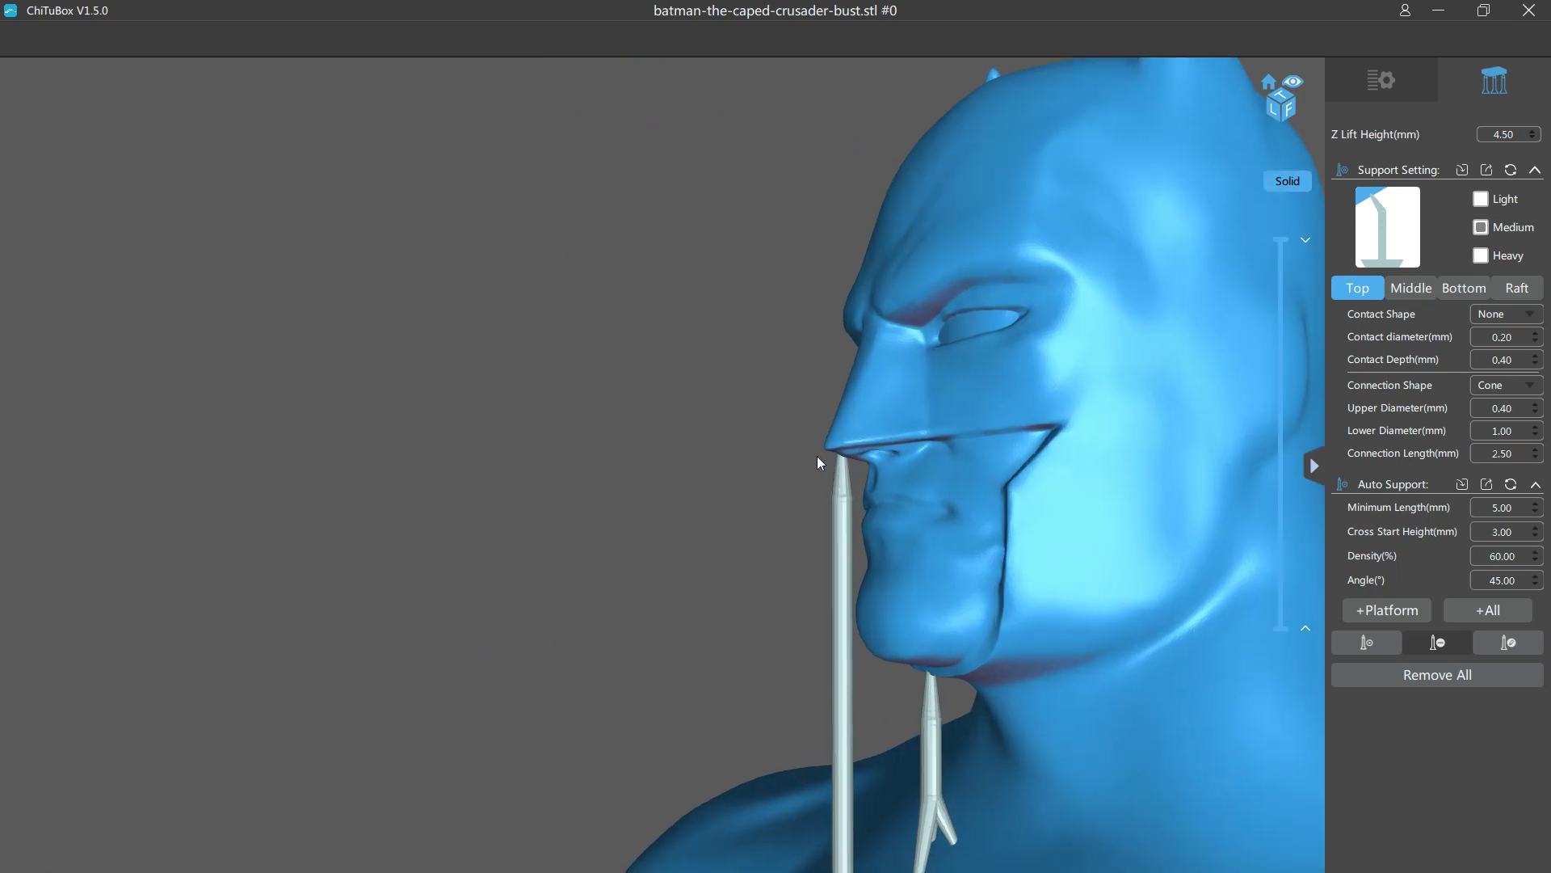
Step: Add a support beneath the tip of the nose, just in front of the existing nose support
{"action": "scroll", "coordinate": [840, 473], "scroll_direction": "up", "scroll_amount": 2}
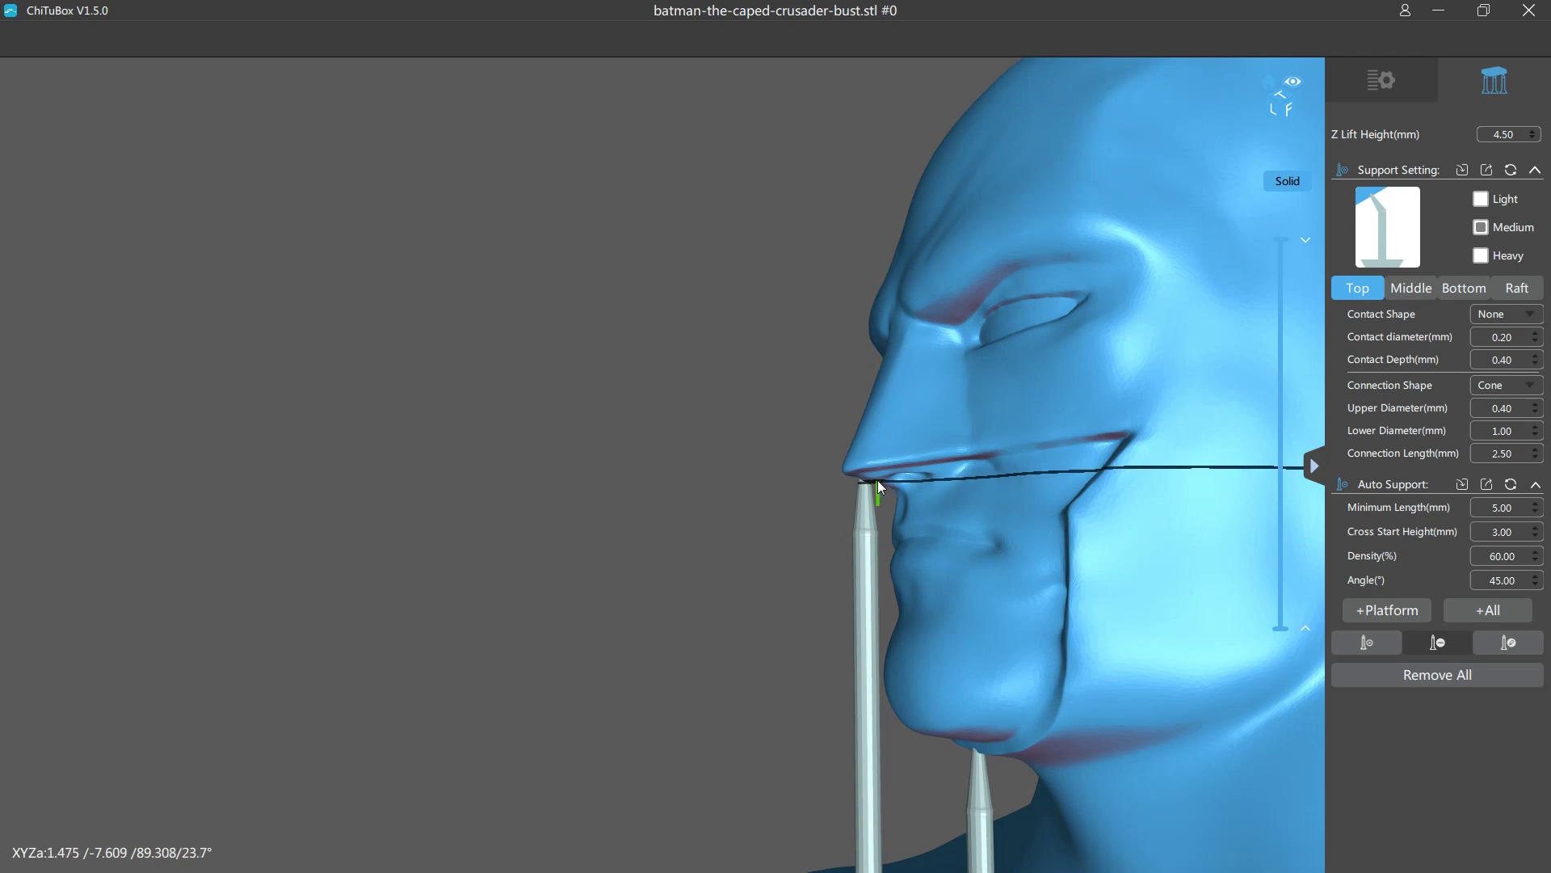
{"action": "left_click_drag", "start_coordinate": [875, 482], "coordinate": [797, 704]}
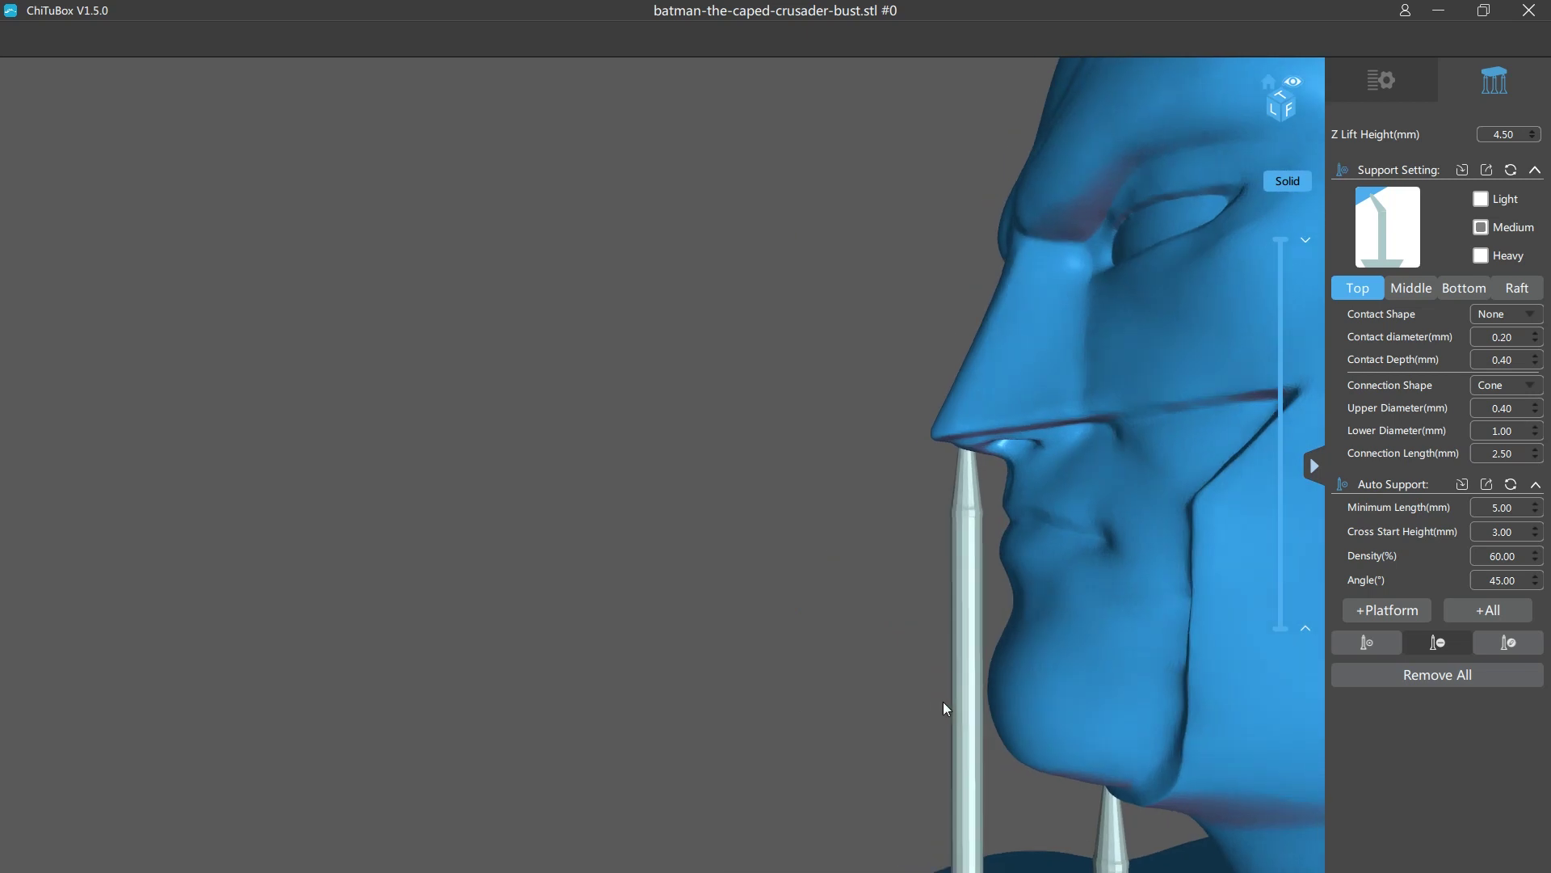
{"action": "left_click_drag", "start_coordinate": [986, 686], "coordinate": [868, 563]}
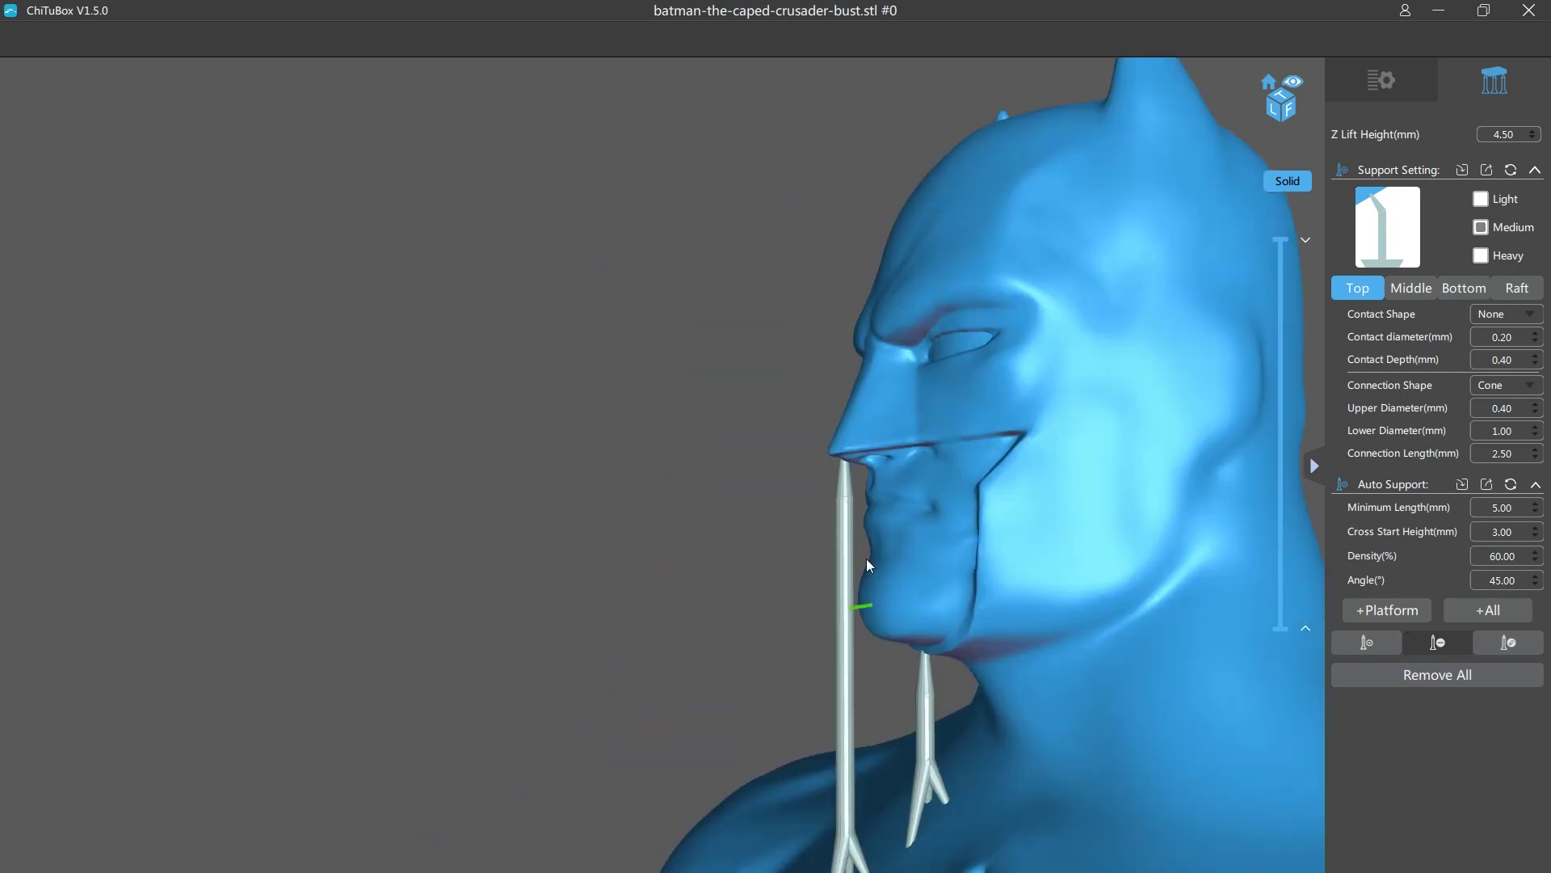
{"action": "left_click", "coordinate": [834, 463]}
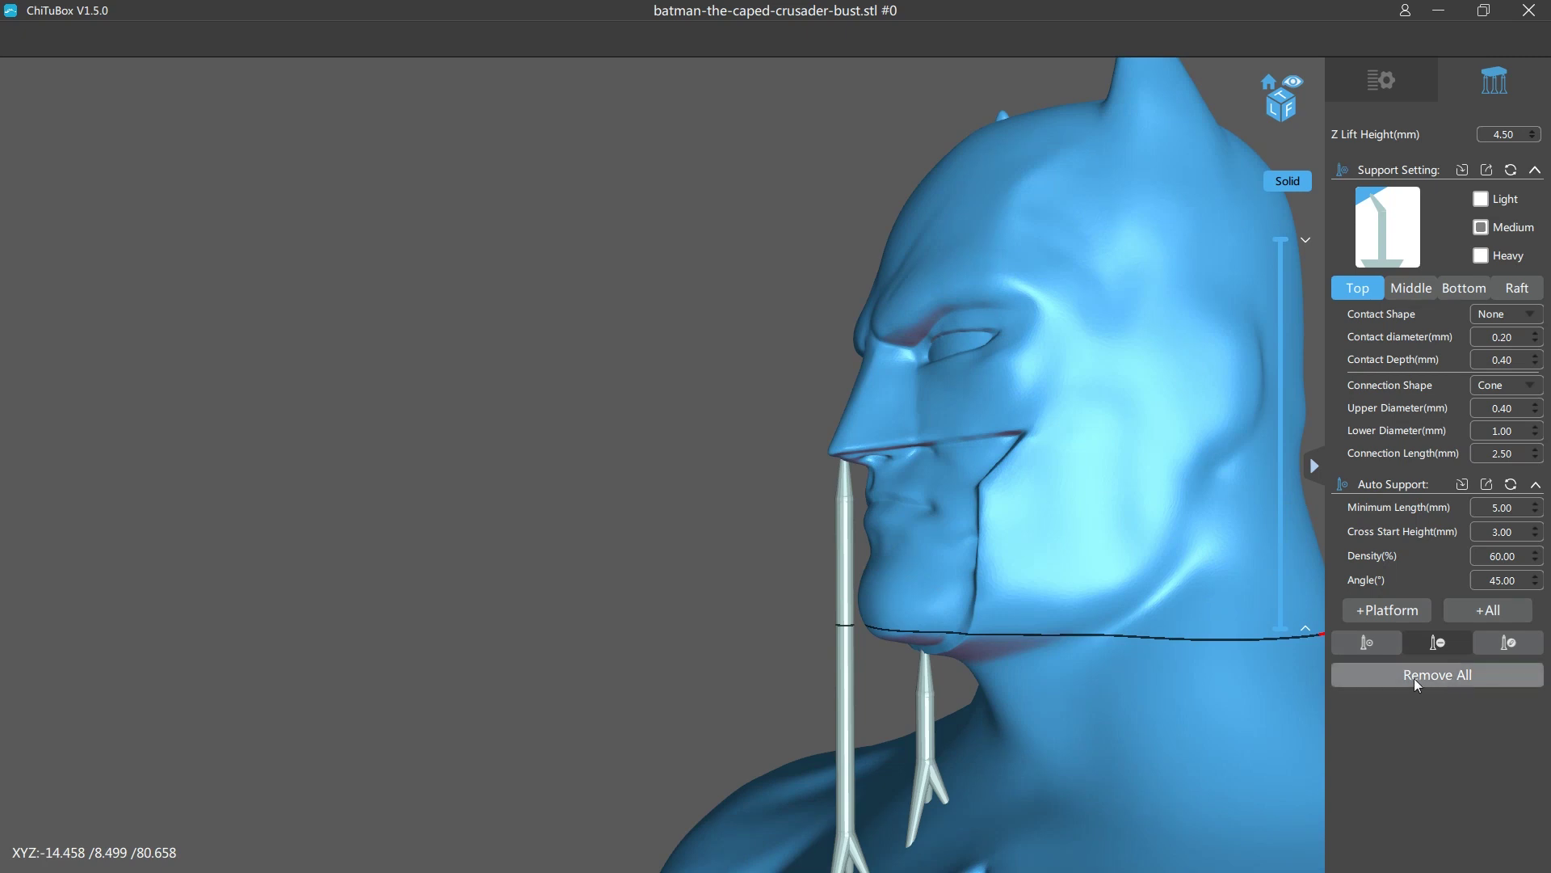
{"action": "right_click_drag", "start_coordinate": [1171, 644], "coordinate": [1375, 640]}
{"action": "left_click", "coordinate": [1375, 640]}
{"action": "right_click_drag", "start_coordinate": [1212, 630], "coordinate": [1147, 618]}
{"action": "left_click", "coordinate": [951, 496]}
{"action": "right_click_drag", "start_coordinate": [1020, 511], "coordinate": [981, 511]}
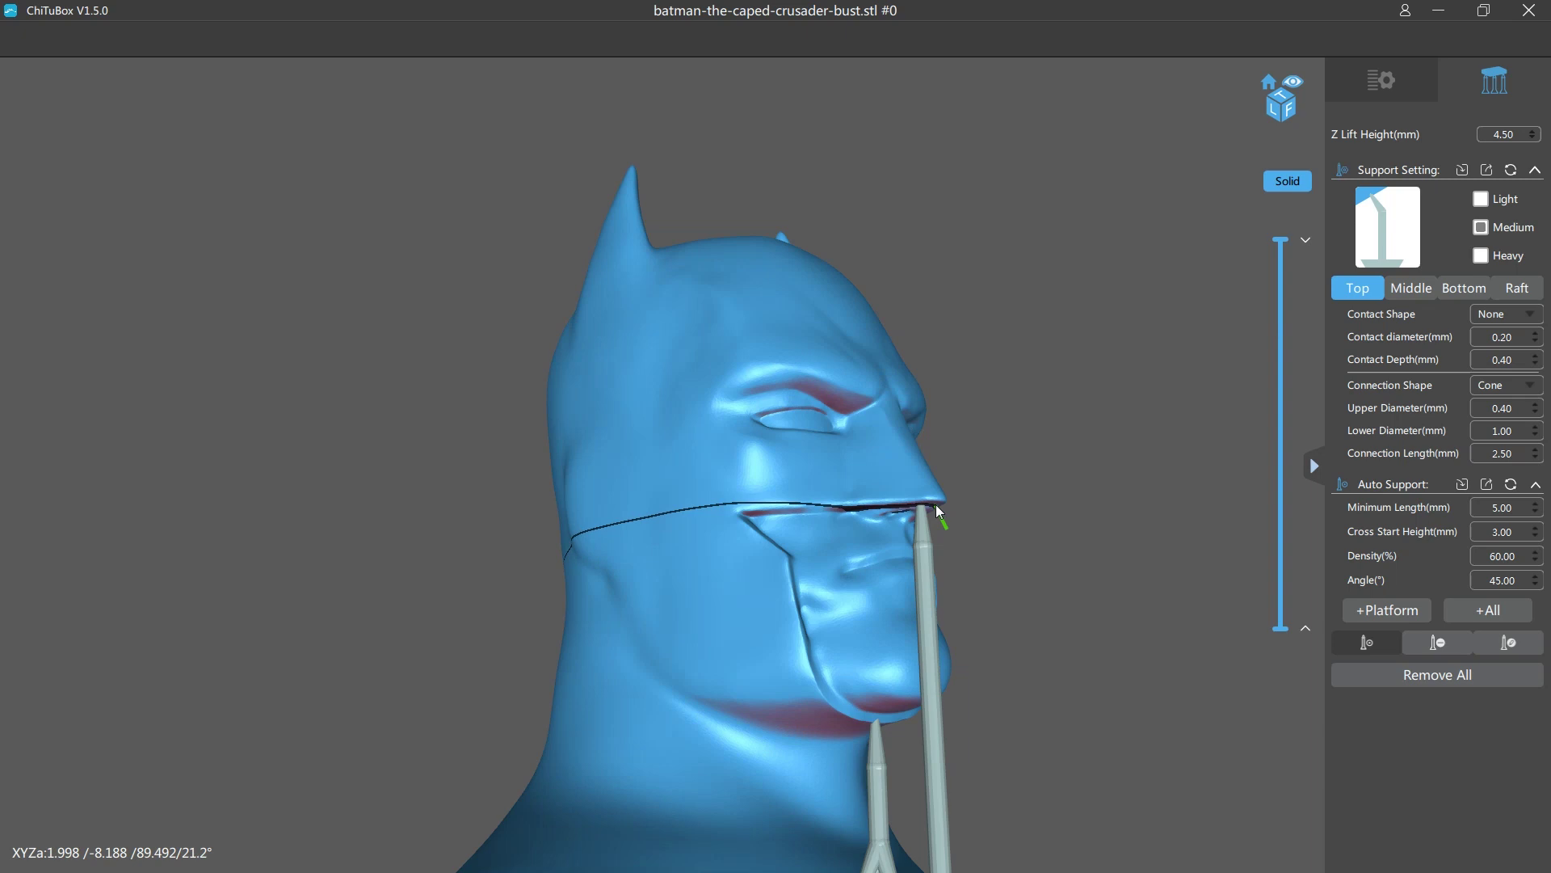
{"action": "left_click", "coordinate": [935, 504]}
Step: Delete the original nose support behind the newly added one
{"action": "right_click_drag", "start_coordinate": [1015, 563], "coordinate": [1112, 627]}
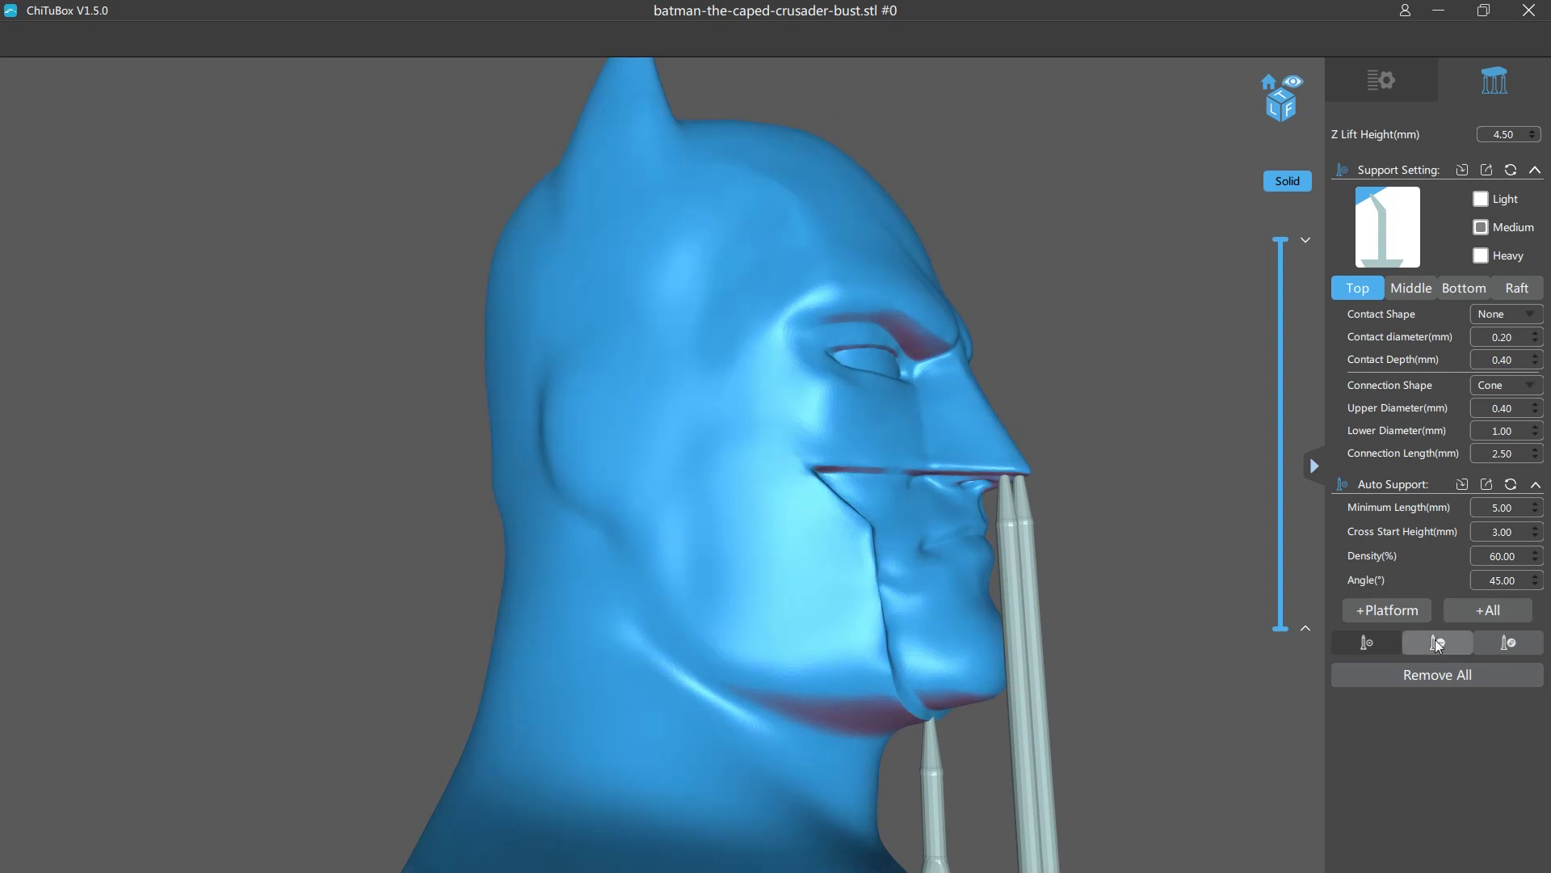
{"action": "left_click", "coordinate": [1017, 596]}
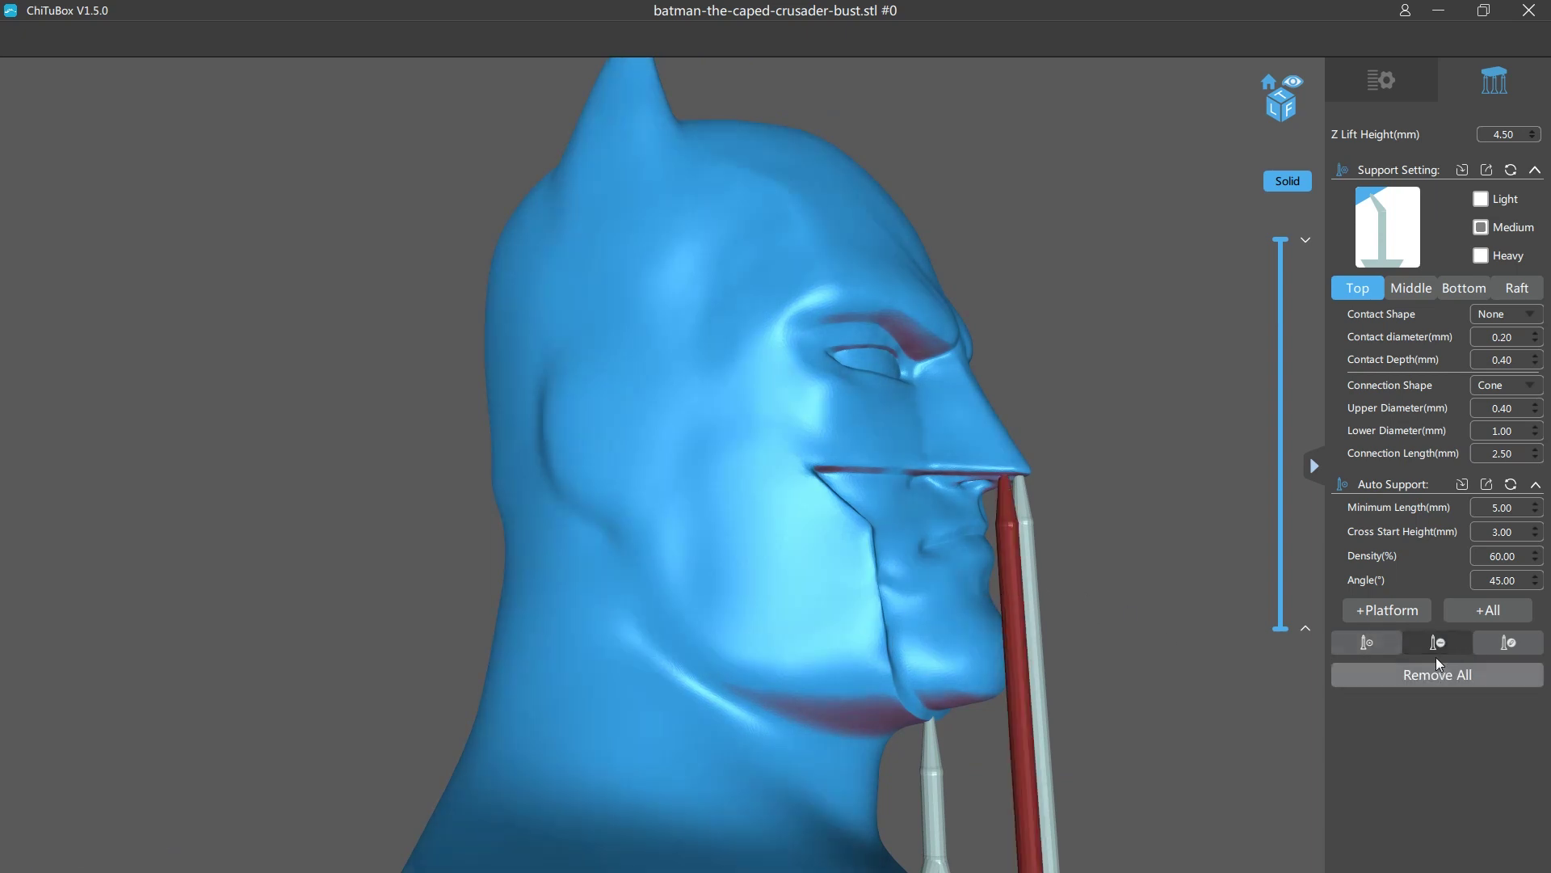
{"action": "left_click", "coordinate": [1442, 643]}
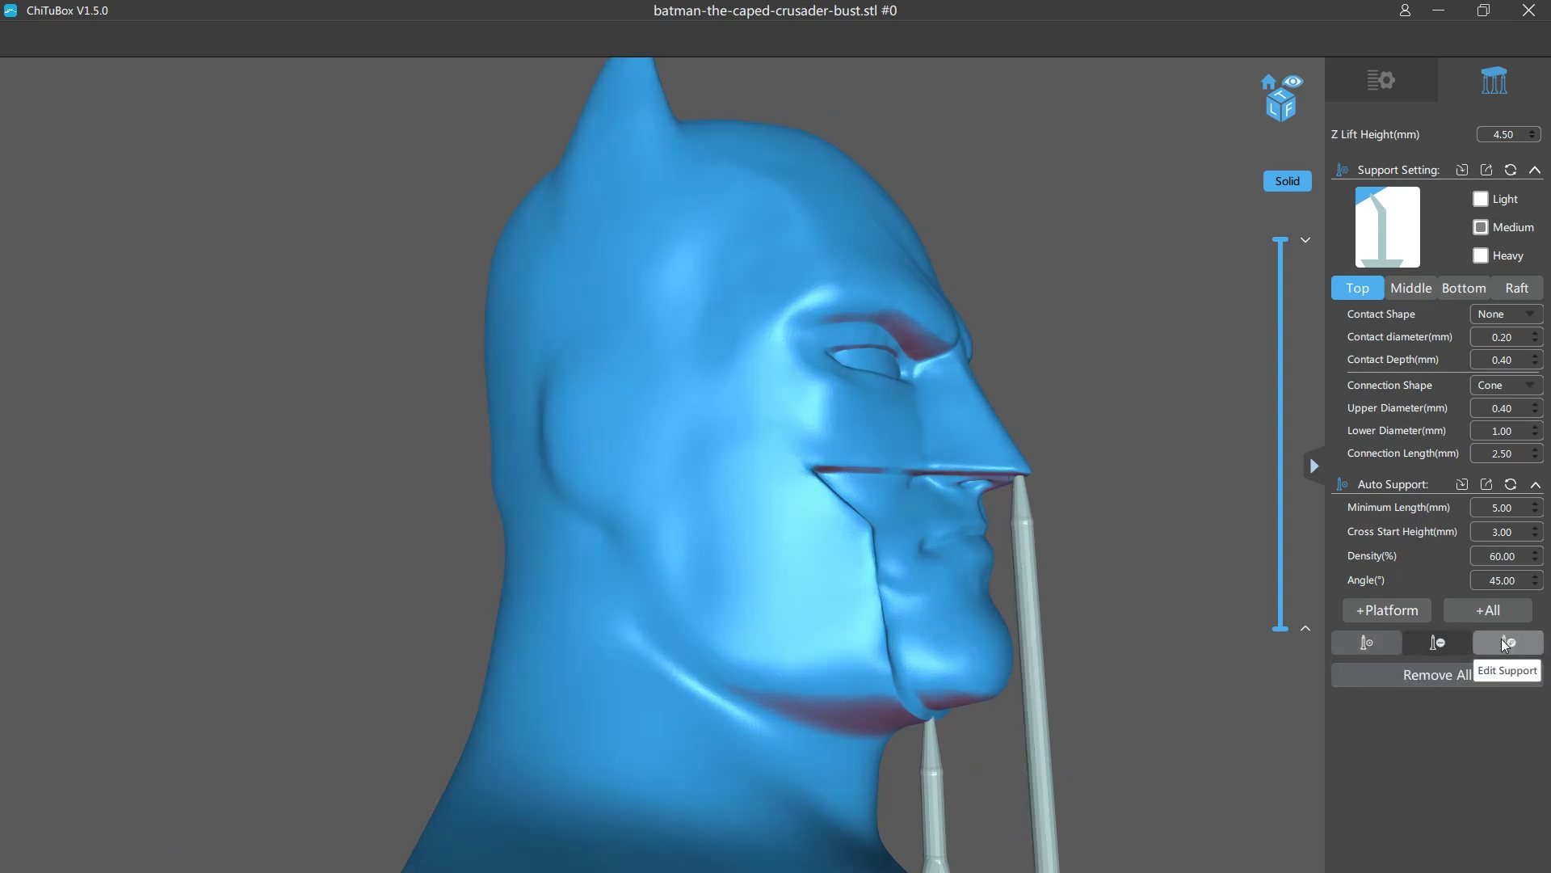
Step: Move the remaining nose support's contact tip slightly inward on the underside of the nose
{"action": "scroll", "coordinate": [1101, 465], "scroll_direction": "up", "scroll_amount": 5}
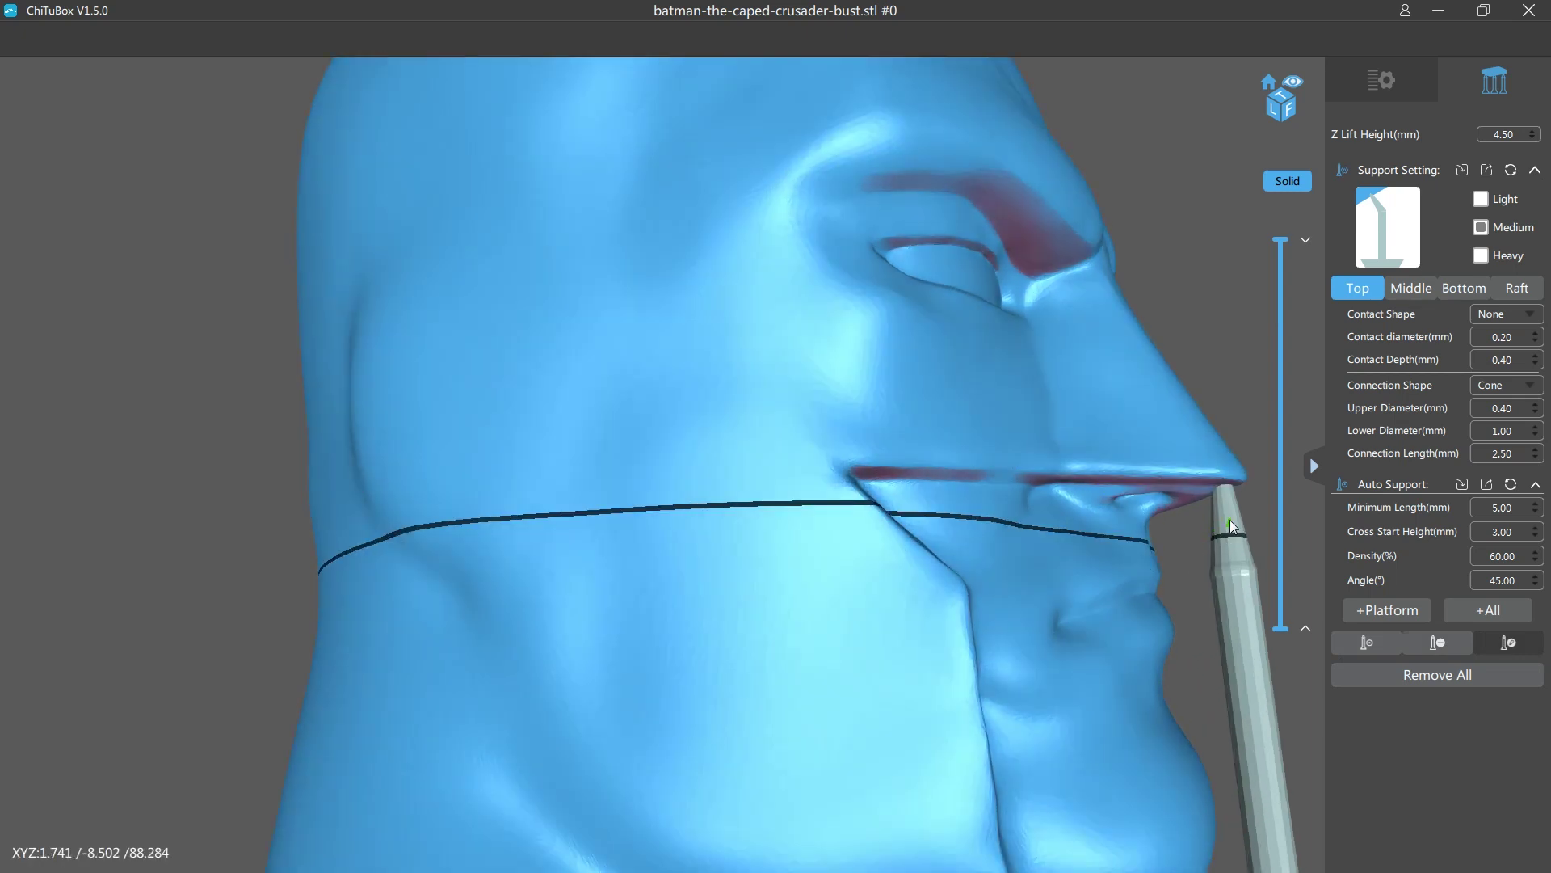
{"action": "left_click_drag", "start_coordinate": [1229, 509], "coordinate": [1181, 497]}
{"action": "right_click_drag", "start_coordinate": [1181, 496], "coordinate": [1008, 599]}
{"action": "scroll", "coordinate": [1008, 600], "scroll_direction": "up", "scroll_amount": 2}
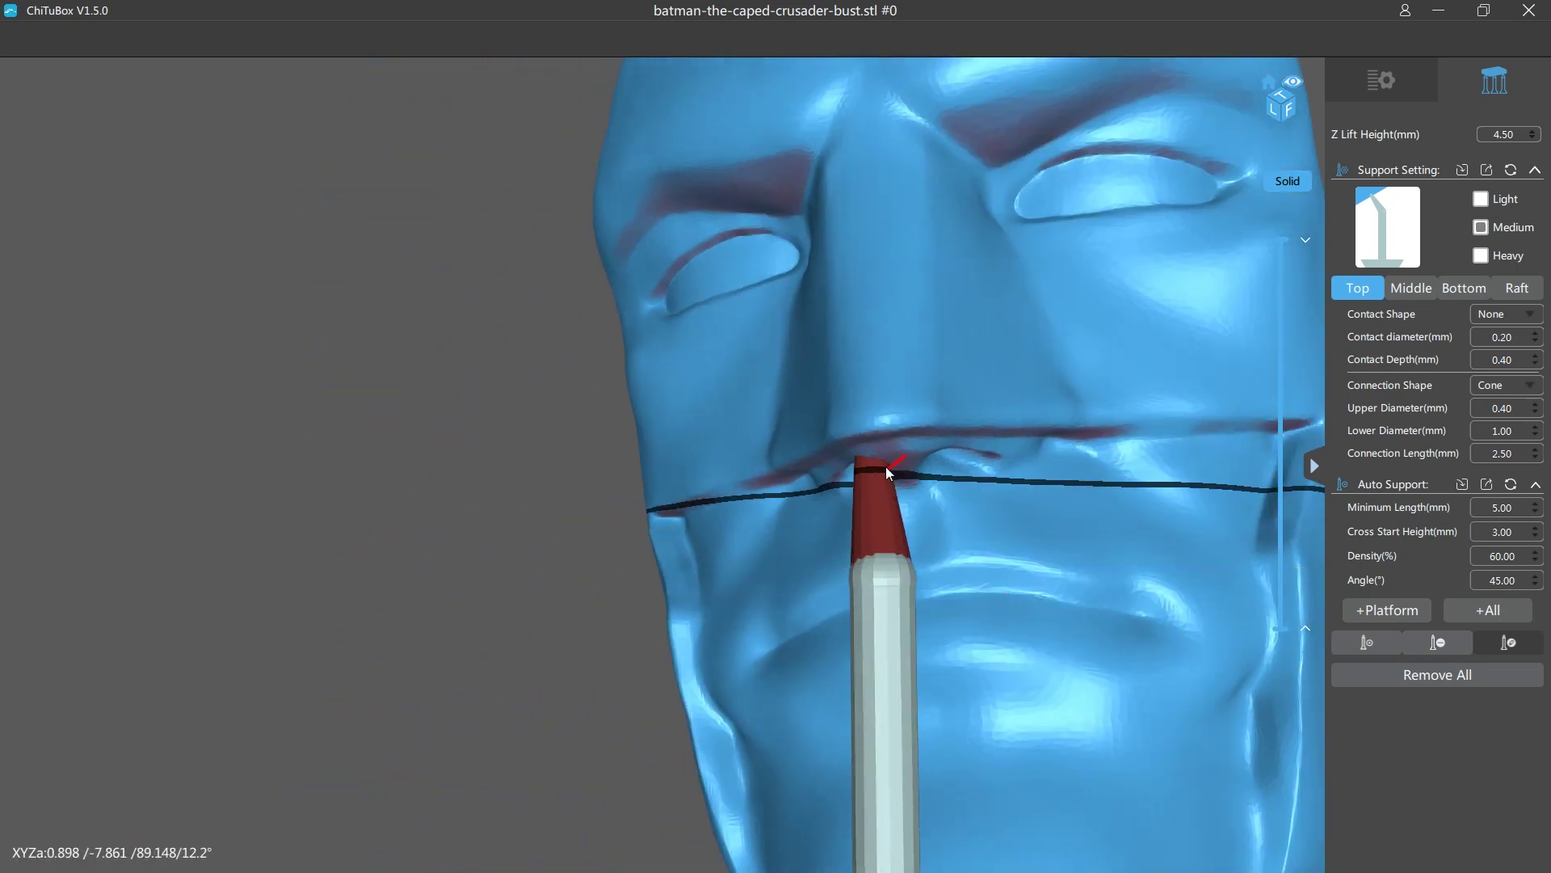
{"action": "right_click_drag", "start_coordinate": [885, 458], "coordinate": [1051, 769]}
{"action": "scroll", "coordinate": [1050, 769], "scroll_direction": "down", "scroll_amount": 2}
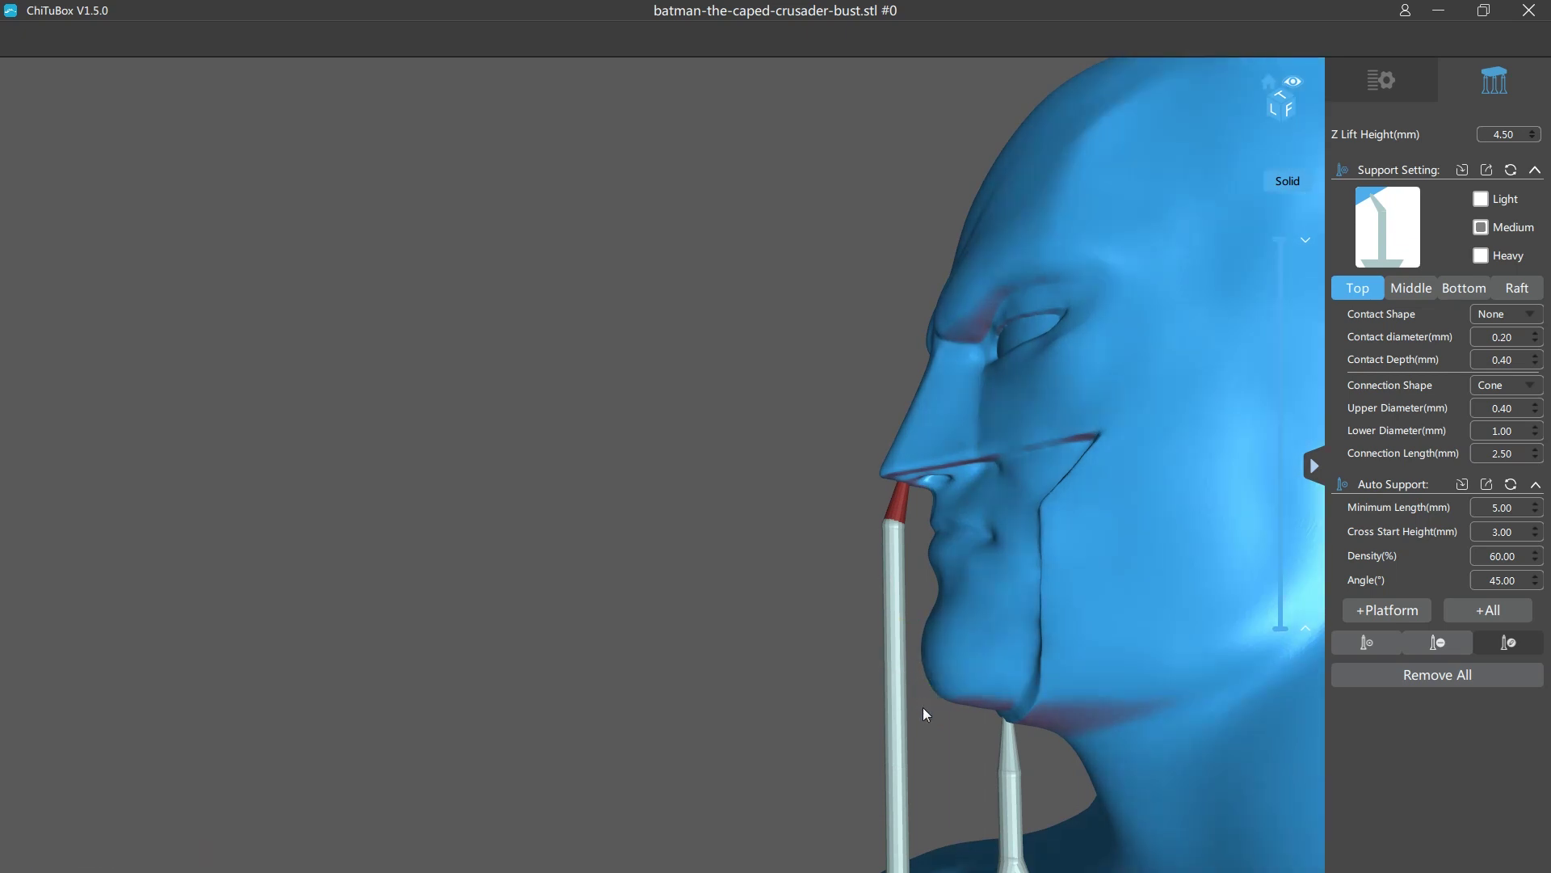
Step: Examine the whole supported bust and cut it down from above to inspect the supports inside the hollow torso
{"action": "scroll", "coordinate": [643, 438], "scroll_direction": "down", "scroll_amount": 5}
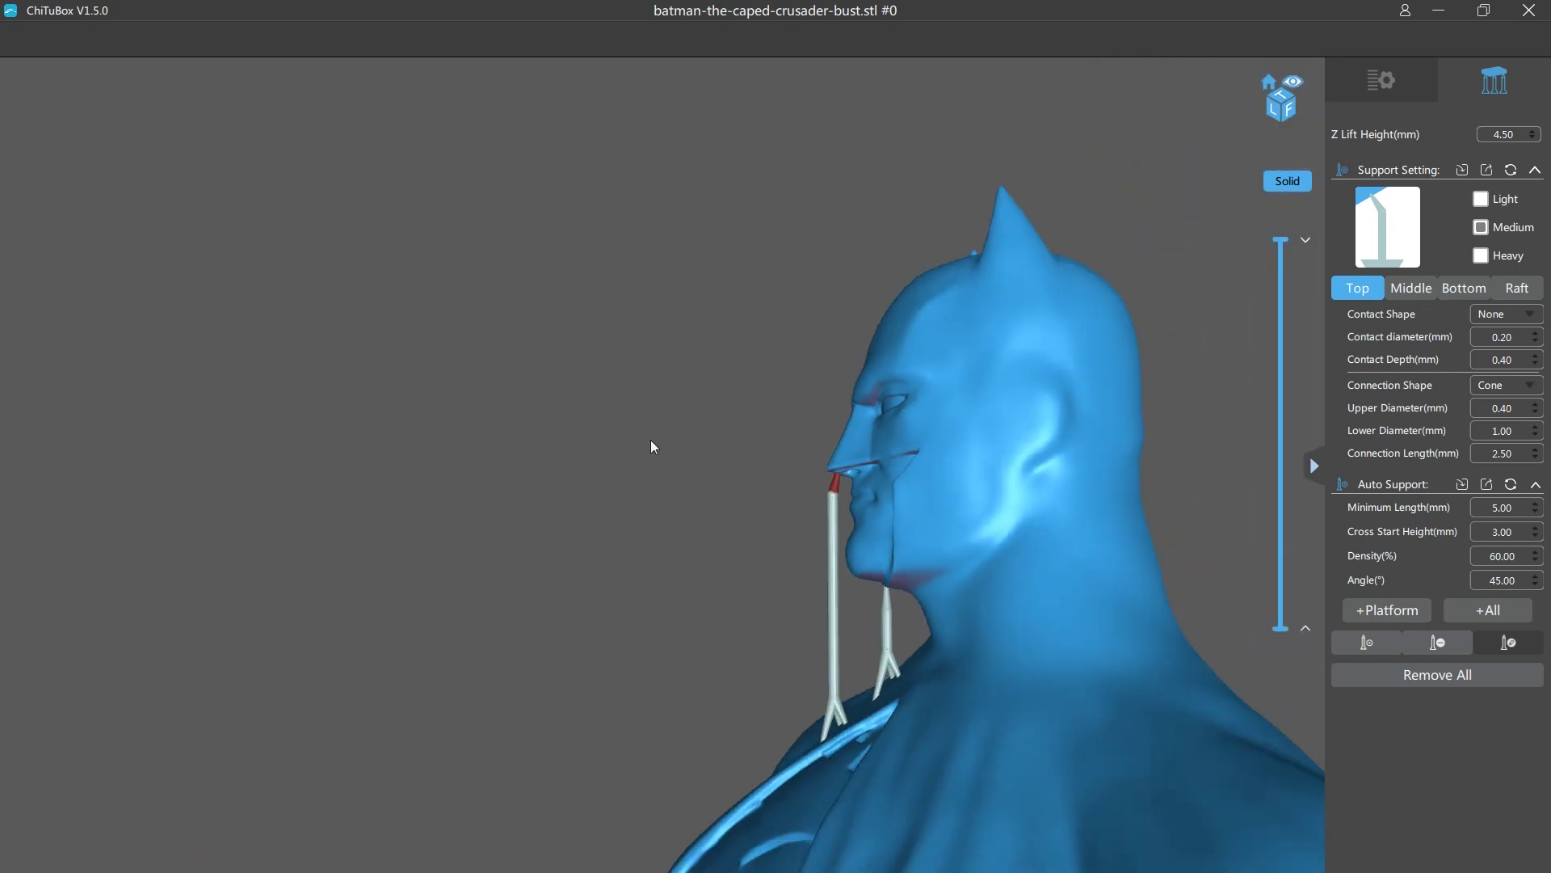
{"action": "right_click_drag", "start_coordinate": [942, 596], "coordinate": [777, 375]}
{"action": "scroll", "coordinate": [618, 394], "scroll_direction": "down", "scroll_amount": 5}
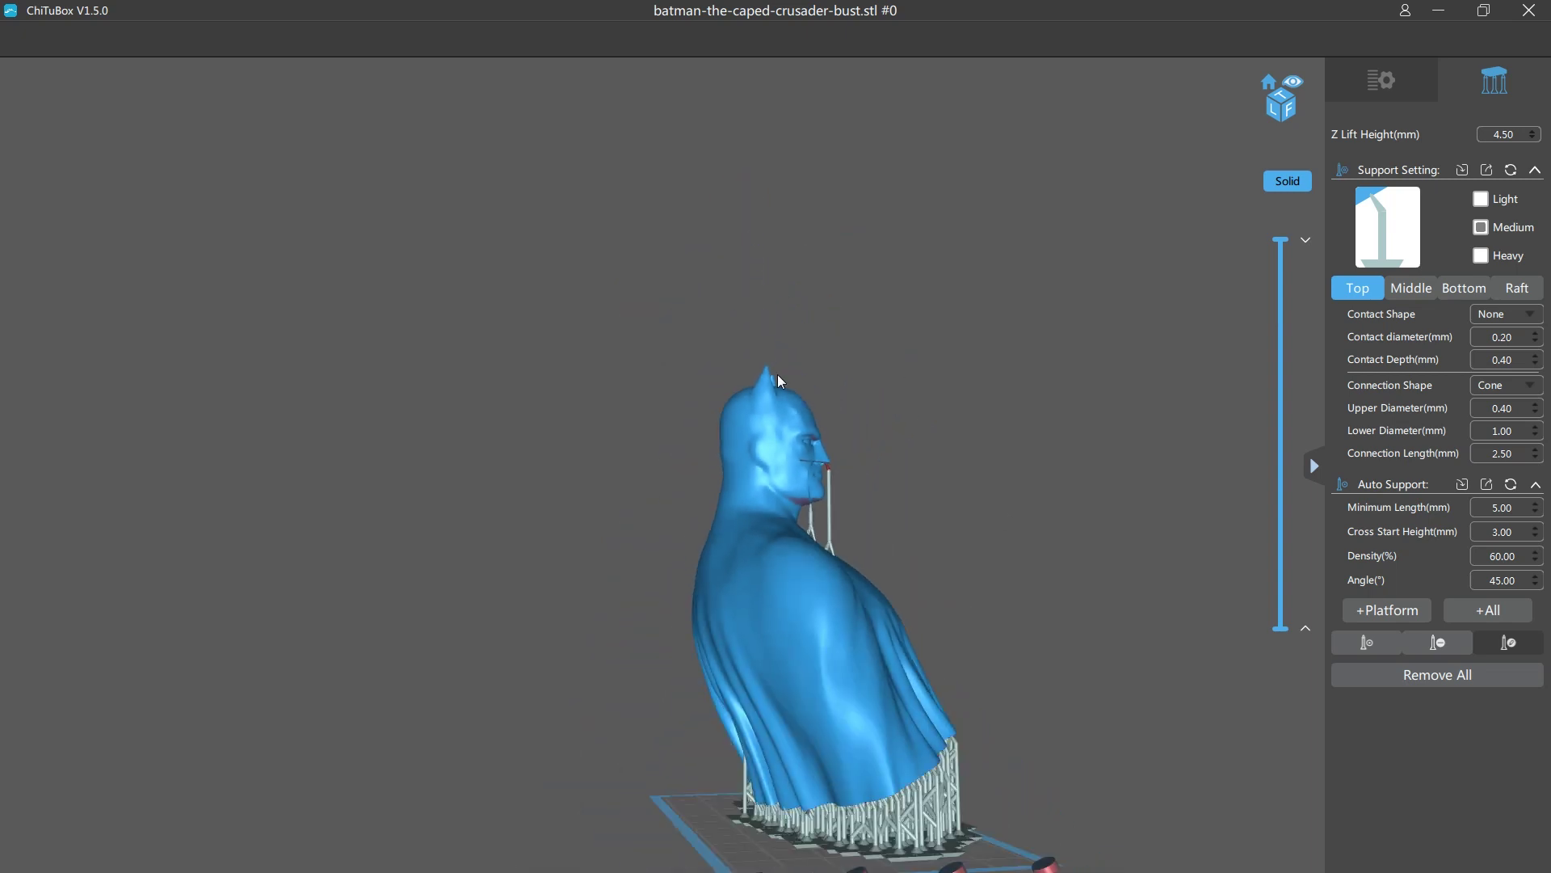
{"action": "right_click_drag", "start_coordinate": [1131, 596], "coordinate": [824, 584]}
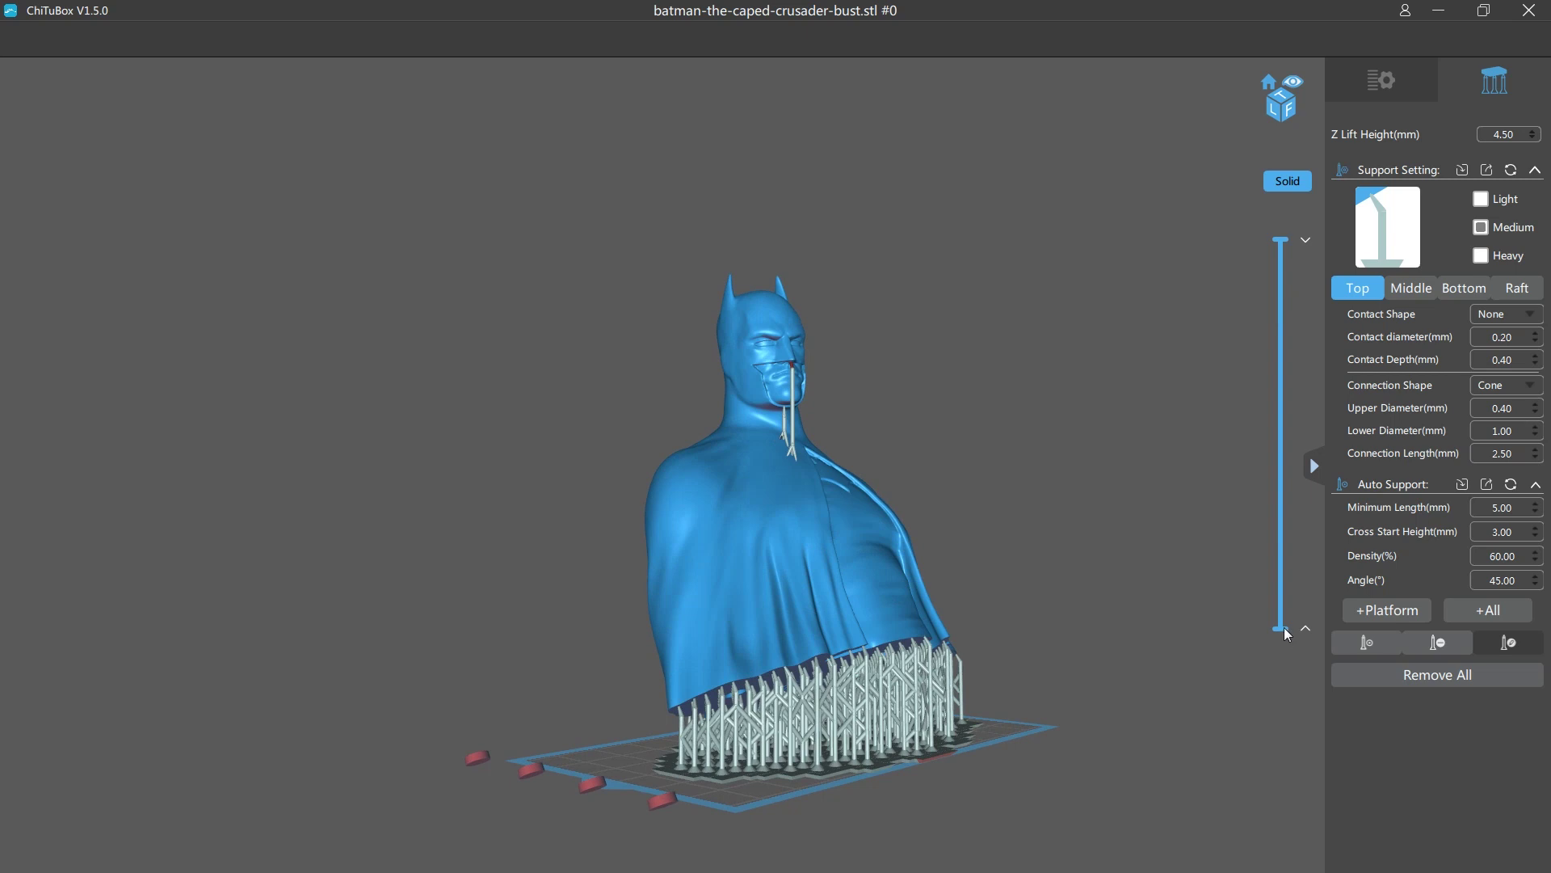
{"action": "left_click_drag", "start_coordinate": [1281, 241], "coordinate": [1281, 509]}
{"action": "right_click_drag", "start_coordinate": [1103, 514], "coordinate": [1107, 556]}
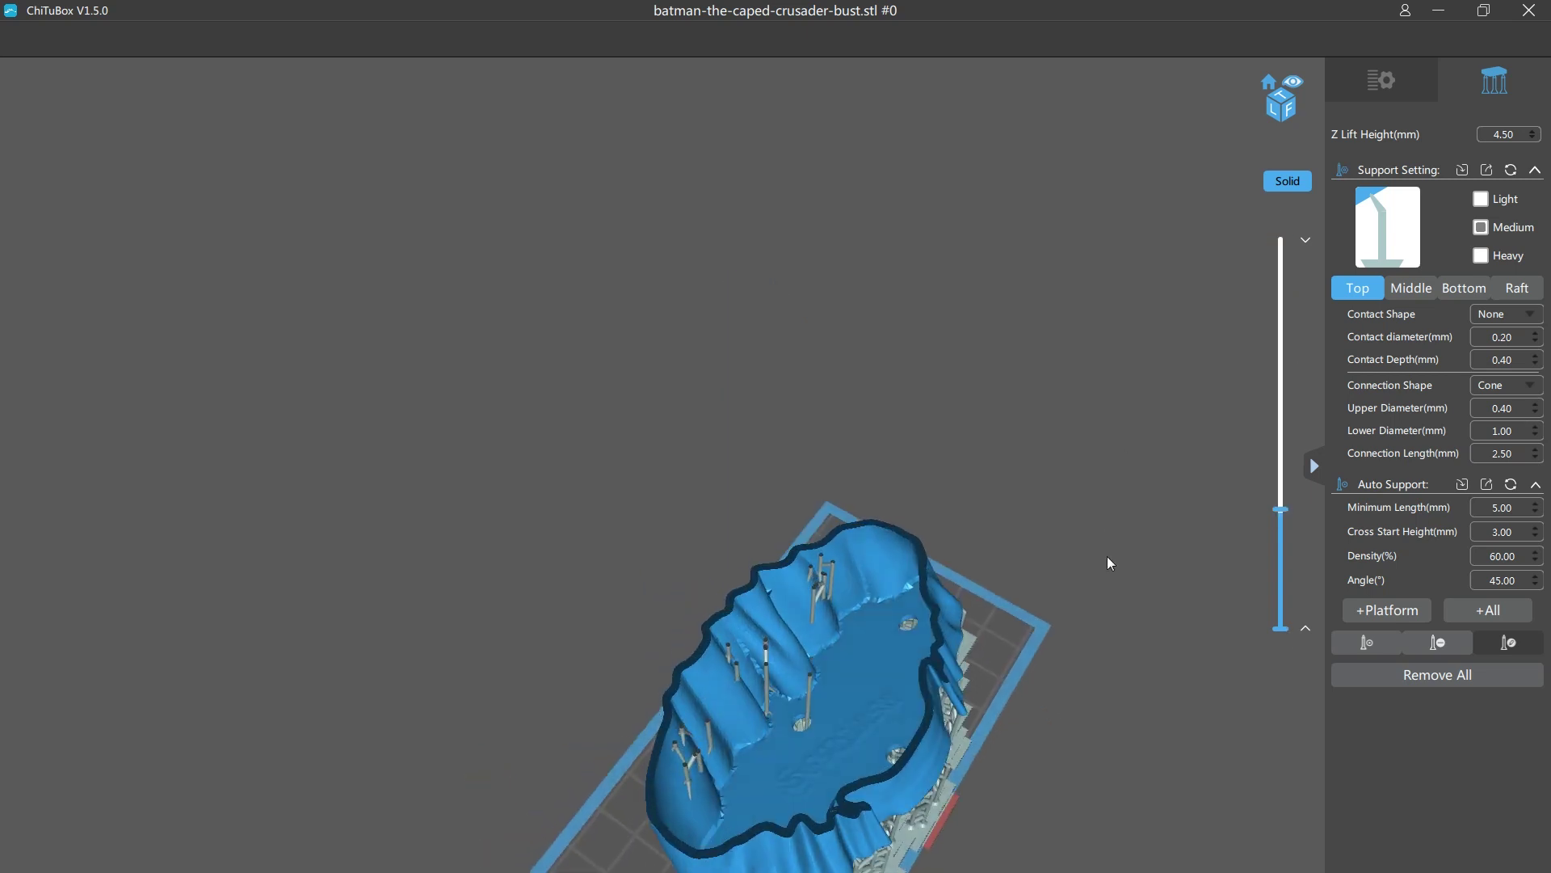
{"action": "right_click_drag", "start_coordinate": [895, 661], "coordinate": [929, 578]}
{"action": "left_click_drag", "start_coordinate": [1280, 509], "coordinate": [1286, 229]}
Step: Cut away the lower layers and examine the base underside, its holes and the support contacts from below
{"action": "left_click_drag", "start_coordinate": [1281, 638], "coordinate": [1281, 454]}
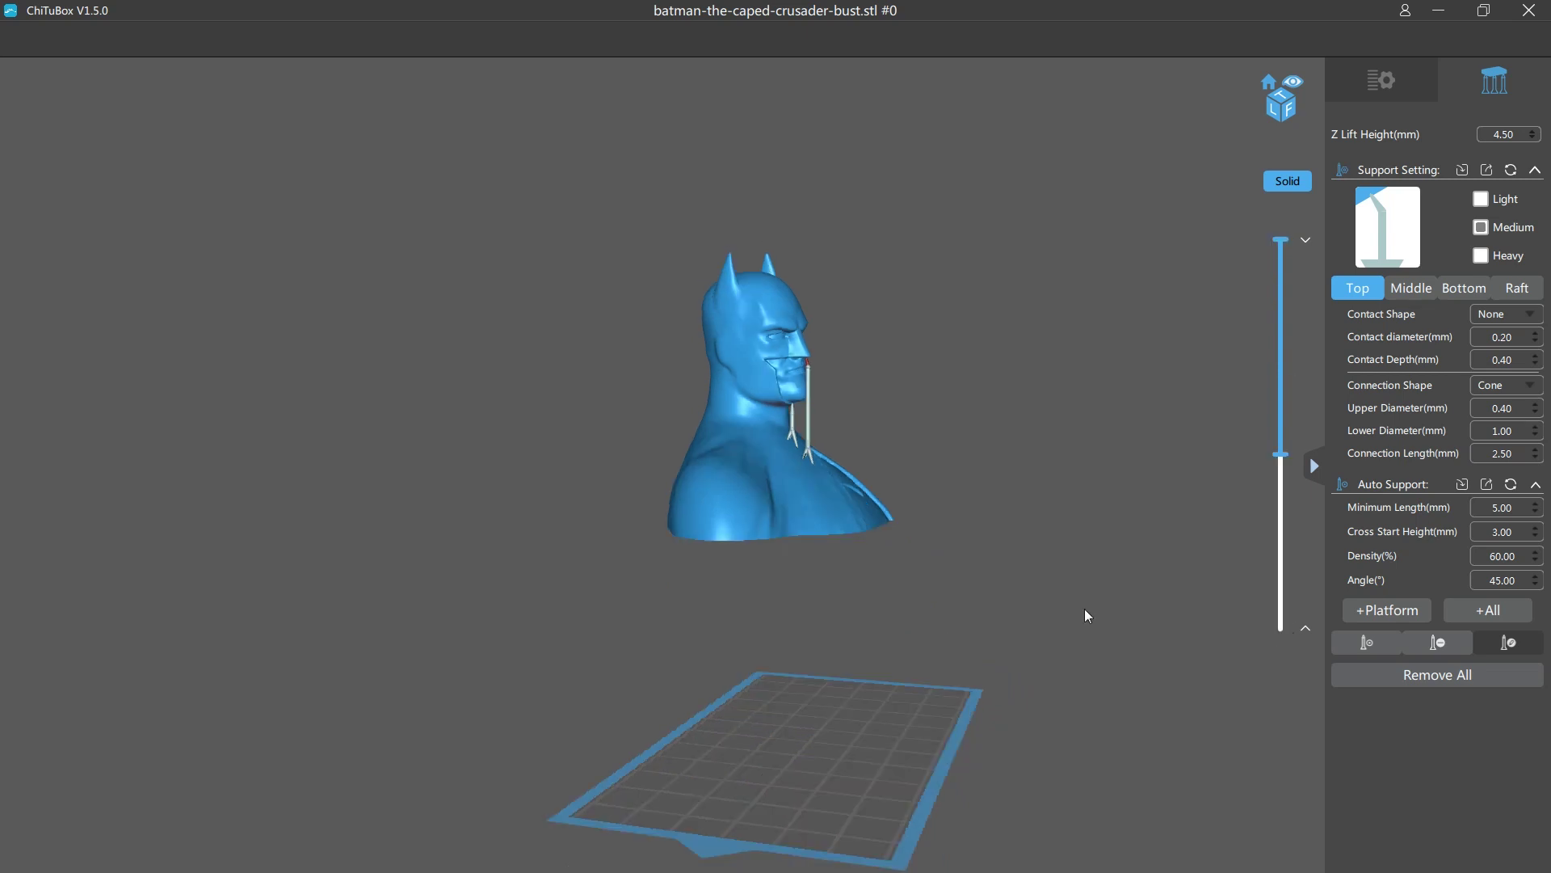
{"action": "right_click_drag", "start_coordinate": [1085, 609], "coordinate": [1073, 566]}
{"action": "scroll", "coordinate": [765, 802], "scroll_direction": "up", "scroll_amount": 5}
{"action": "right_click_drag", "start_coordinate": [764, 802], "coordinate": [859, 595]}
{"action": "left_click_drag", "start_coordinate": [1280, 454], "coordinate": [1280, 579]}
{"action": "scroll", "coordinate": [1302, 600], "scroll_direction": "down", "scroll_amount": 20}
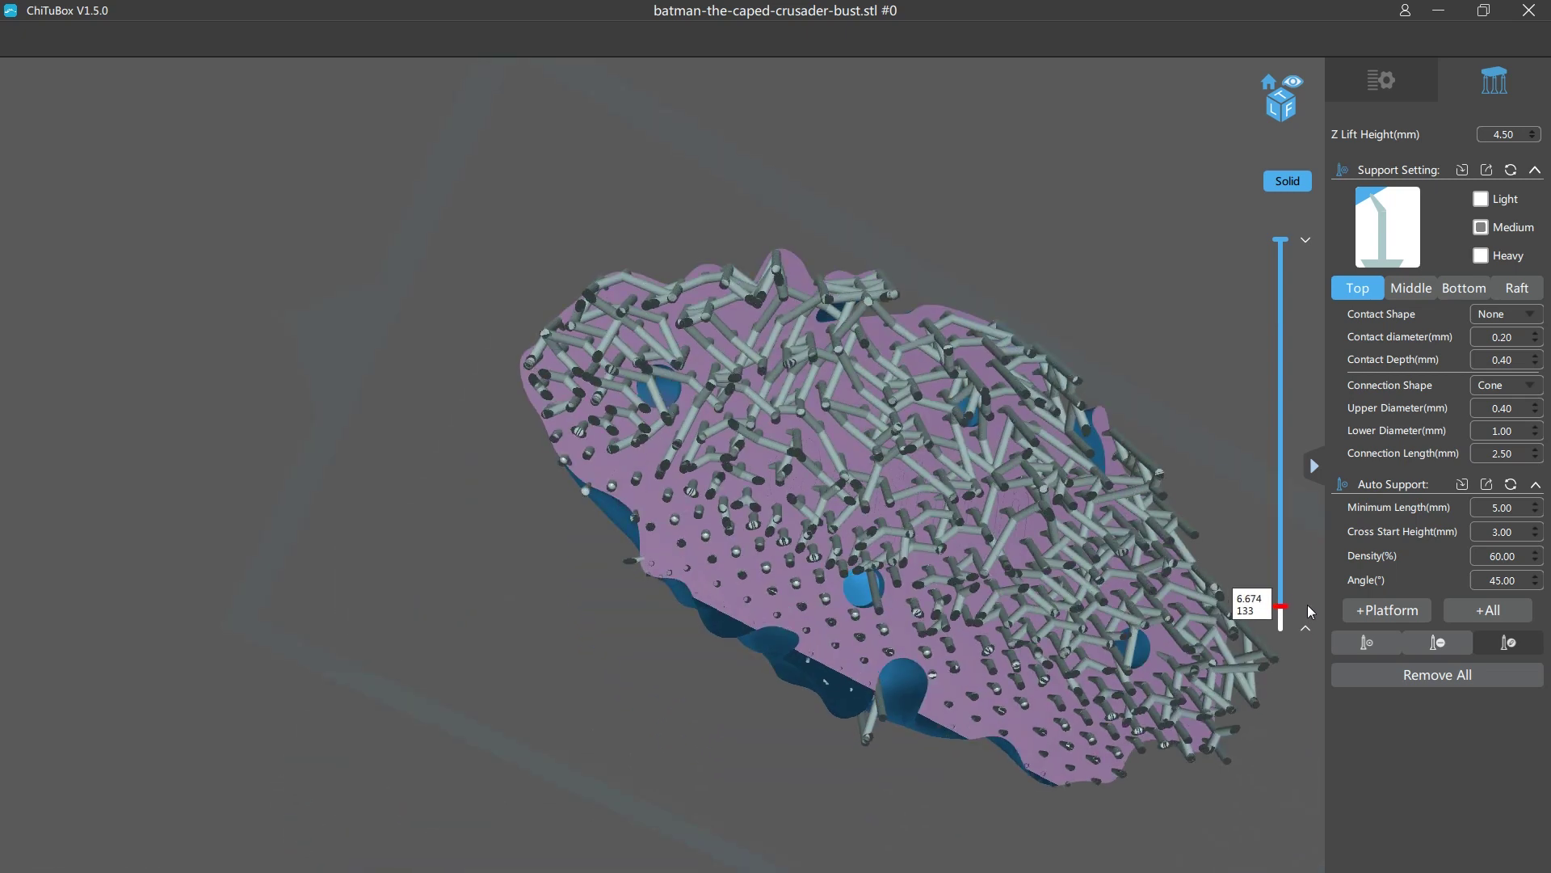
{"action": "scroll", "coordinate": [1292, 590], "scroll_direction": "up", "scroll_amount": 15}
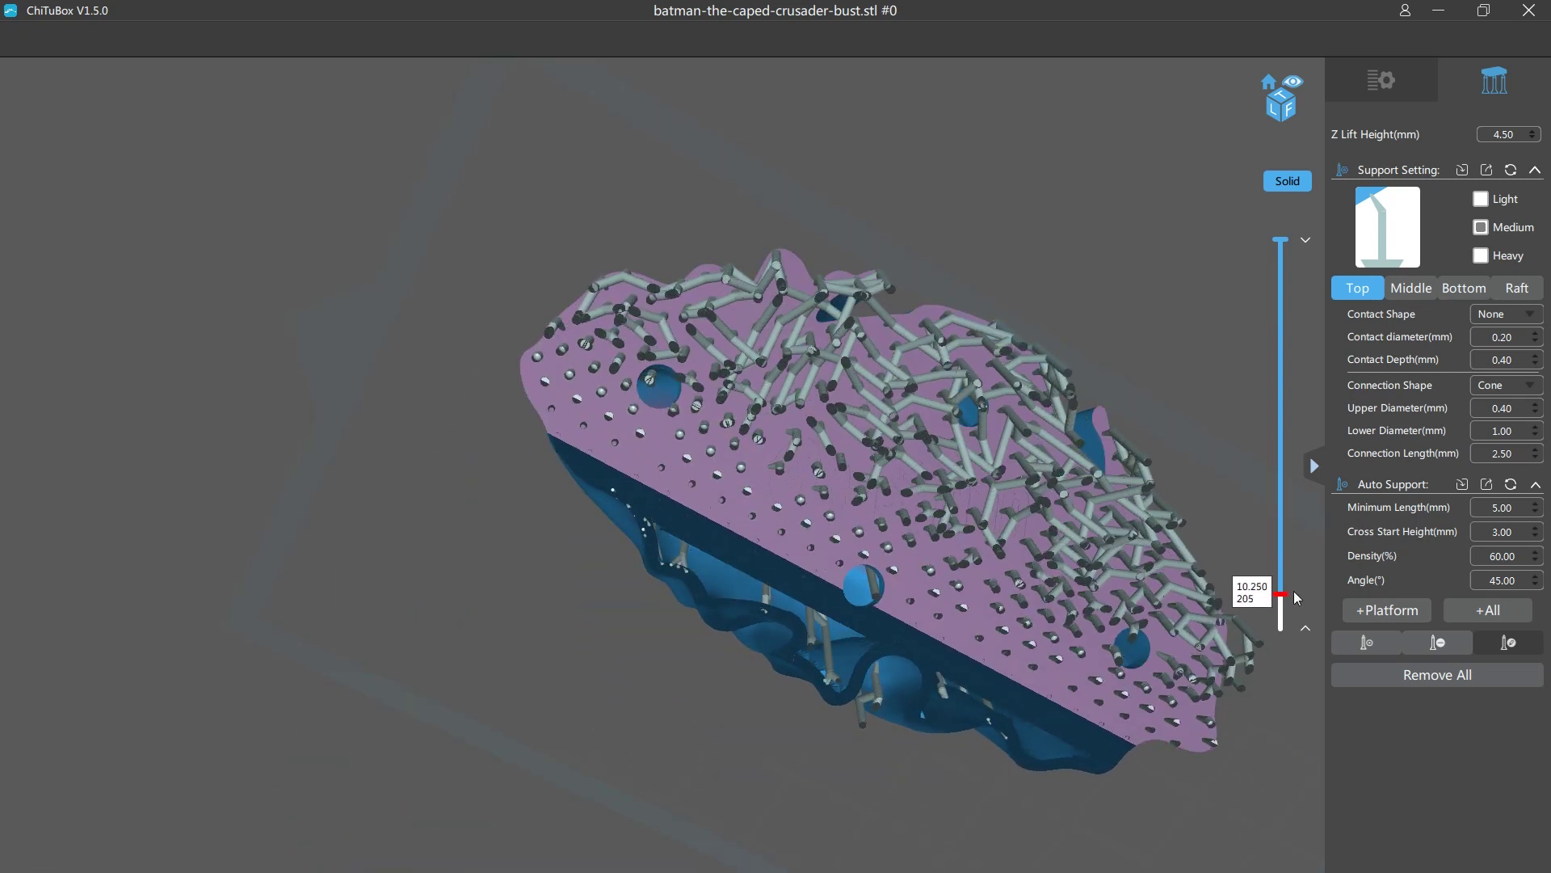
{"action": "left_click_drag", "start_coordinate": [1290, 580], "coordinate": [1277, 560]}
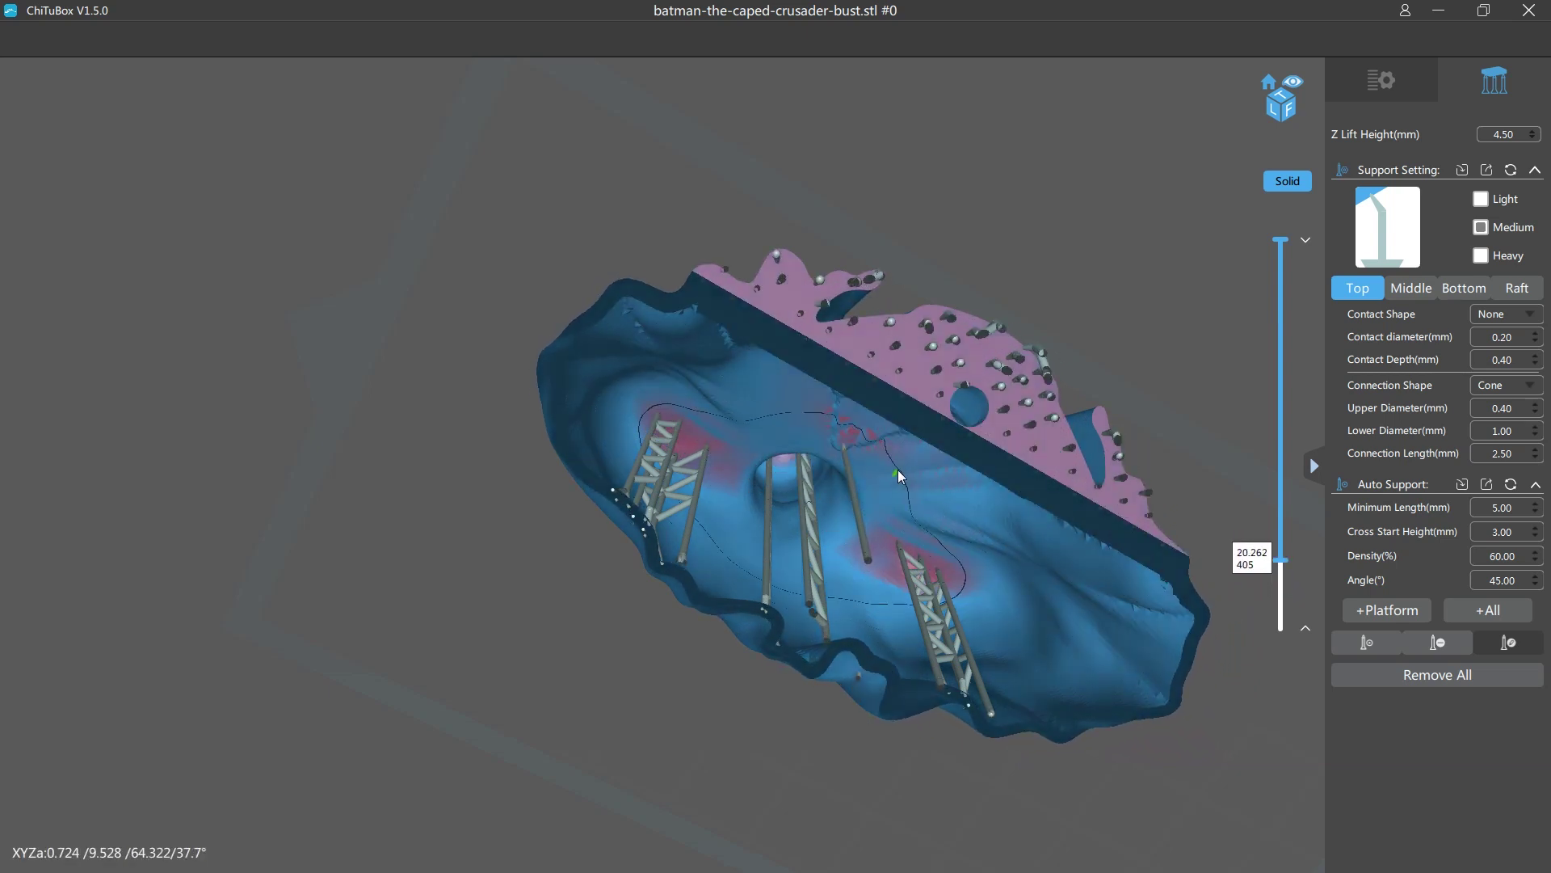
Step: Cut farther up through the torso and inspect the internal supports in the shoulder hollows and neck cavity
{"action": "left_click_drag", "start_coordinate": [895, 382], "coordinate": [1237, 517]}
{"action": "left_click_drag", "start_coordinate": [1276, 567], "coordinate": [1236, 440]}
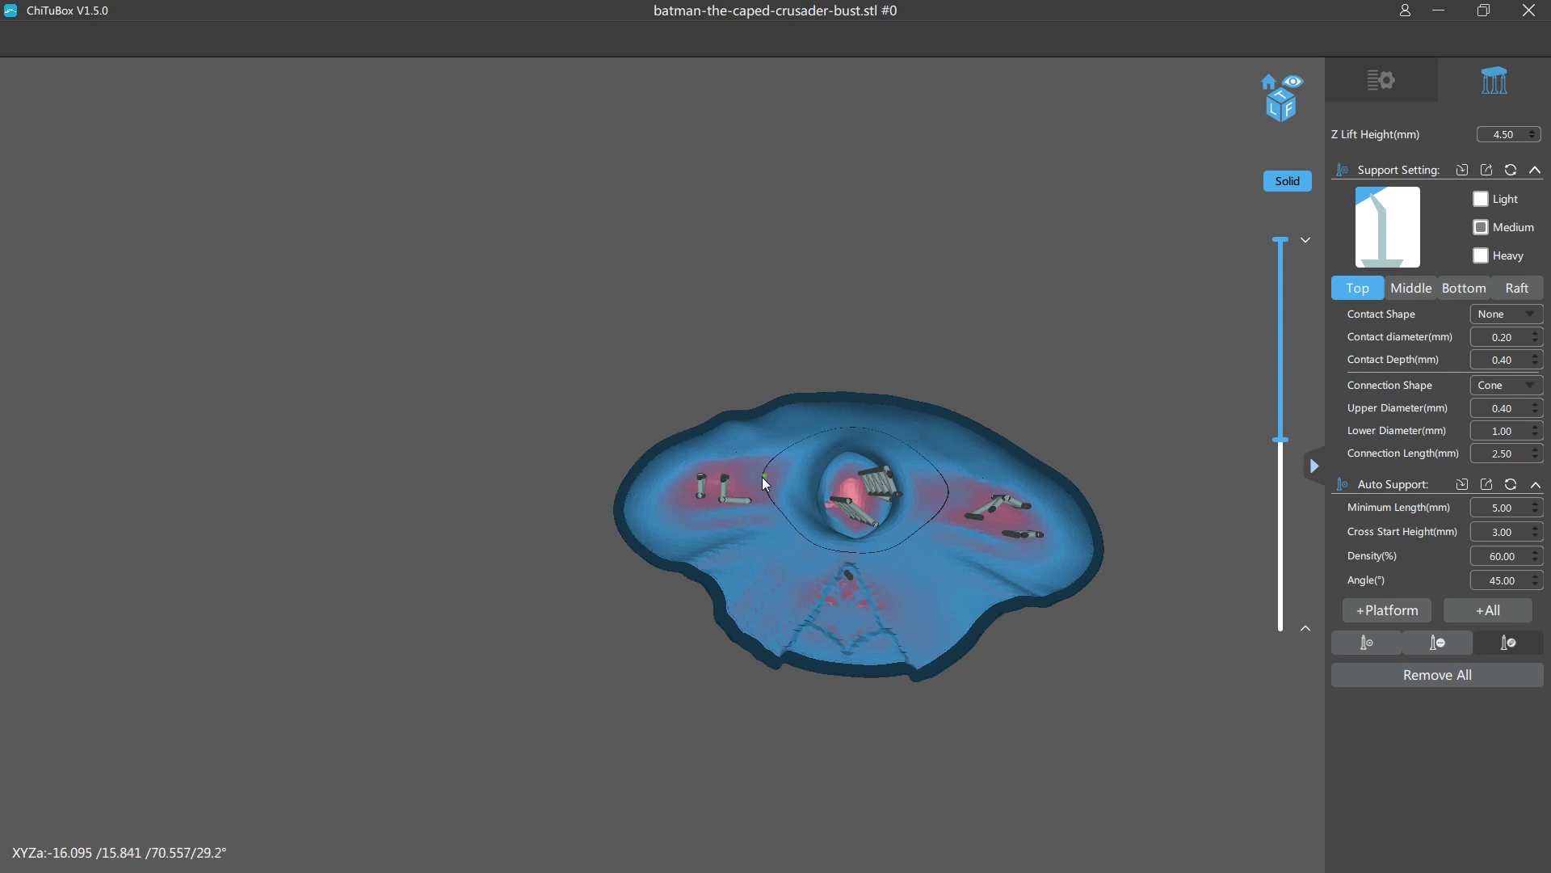
{"action": "scroll", "coordinate": [763, 476], "scroll_direction": "up", "scroll_amount": 3}
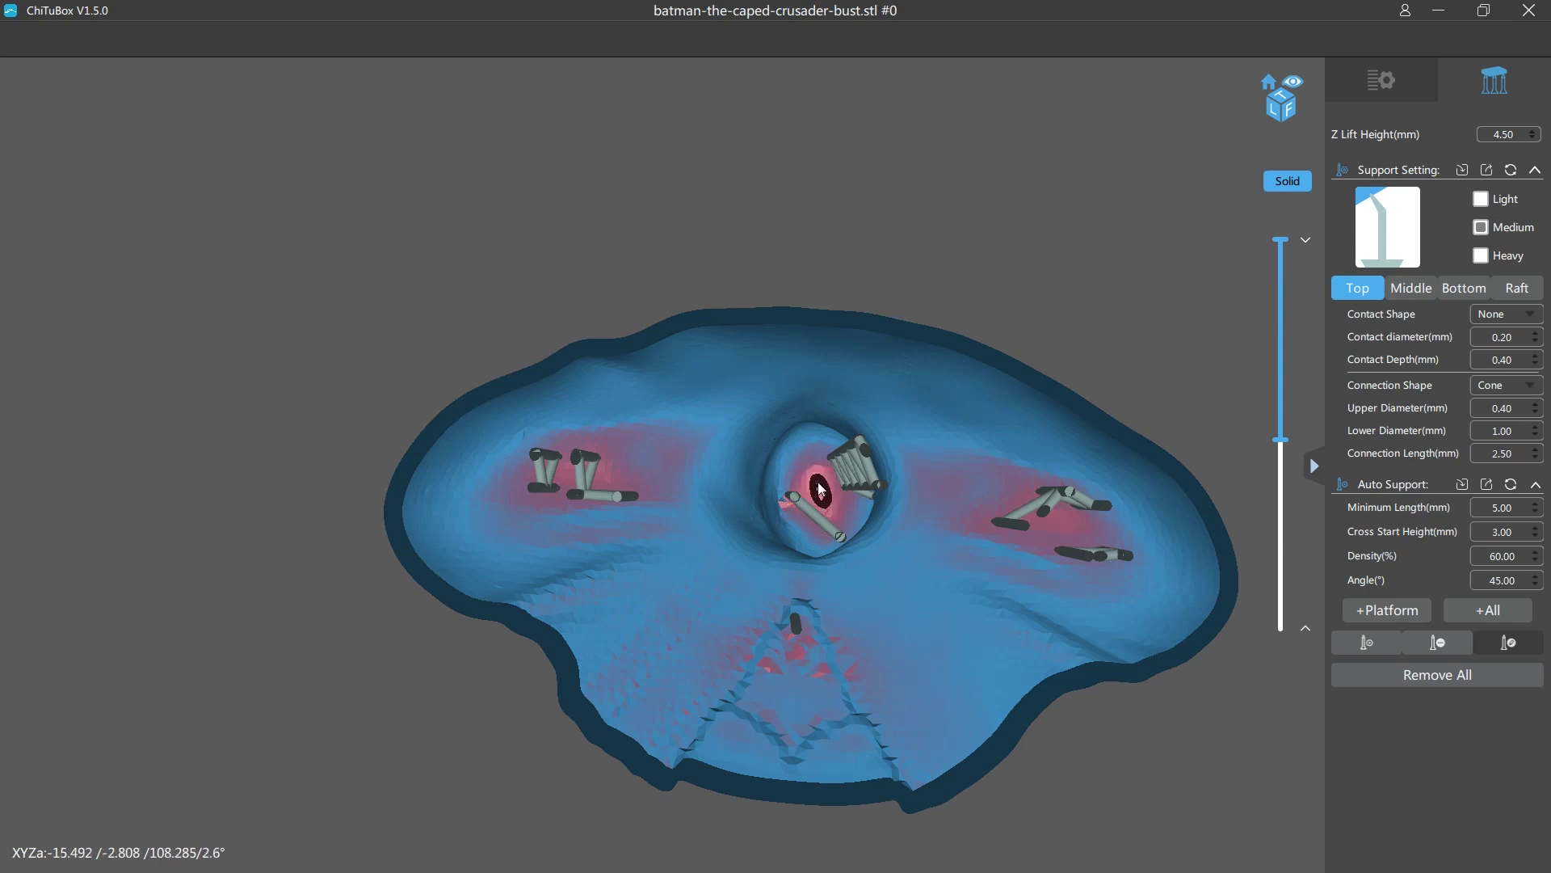
{"action": "scroll", "coordinate": [820, 489], "scroll_direction": "up", "scroll_amount": 1}
{"action": "scroll", "coordinate": [820, 492], "scroll_direction": "up", "scroll_amount": 3}
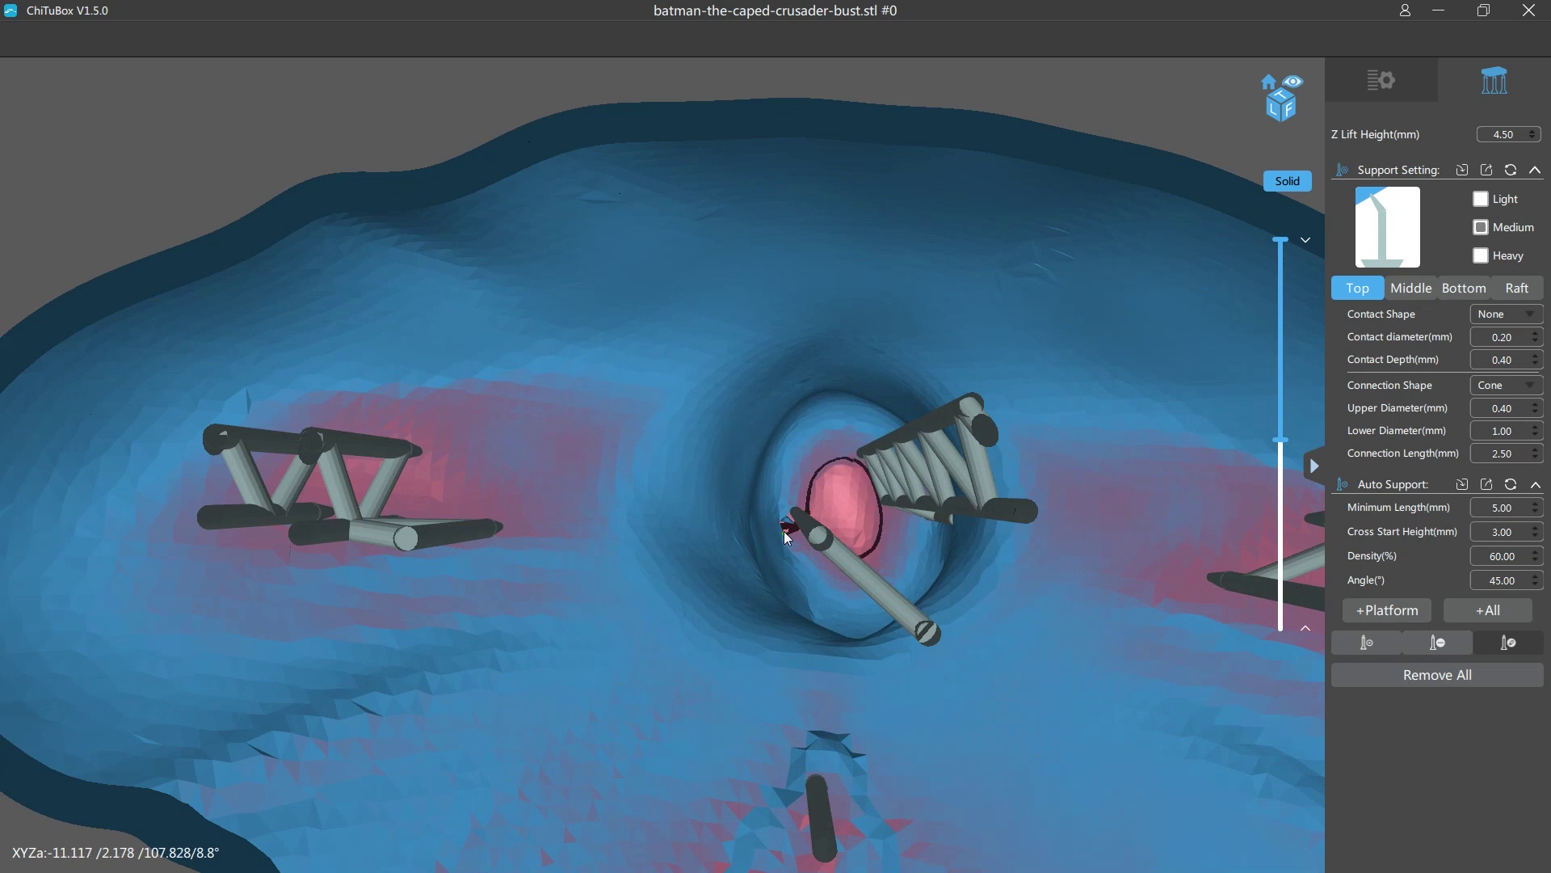
{"action": "mouse_move", "coordinate": [1281, 439]}
{"action": "left_mouse_down"}
{"action": "mouse_move", "coordinate": [1254, 252]}
{"action": "mouse_move", "coordinate": [1268, 458]}
{"action": "left_mouse_up"}
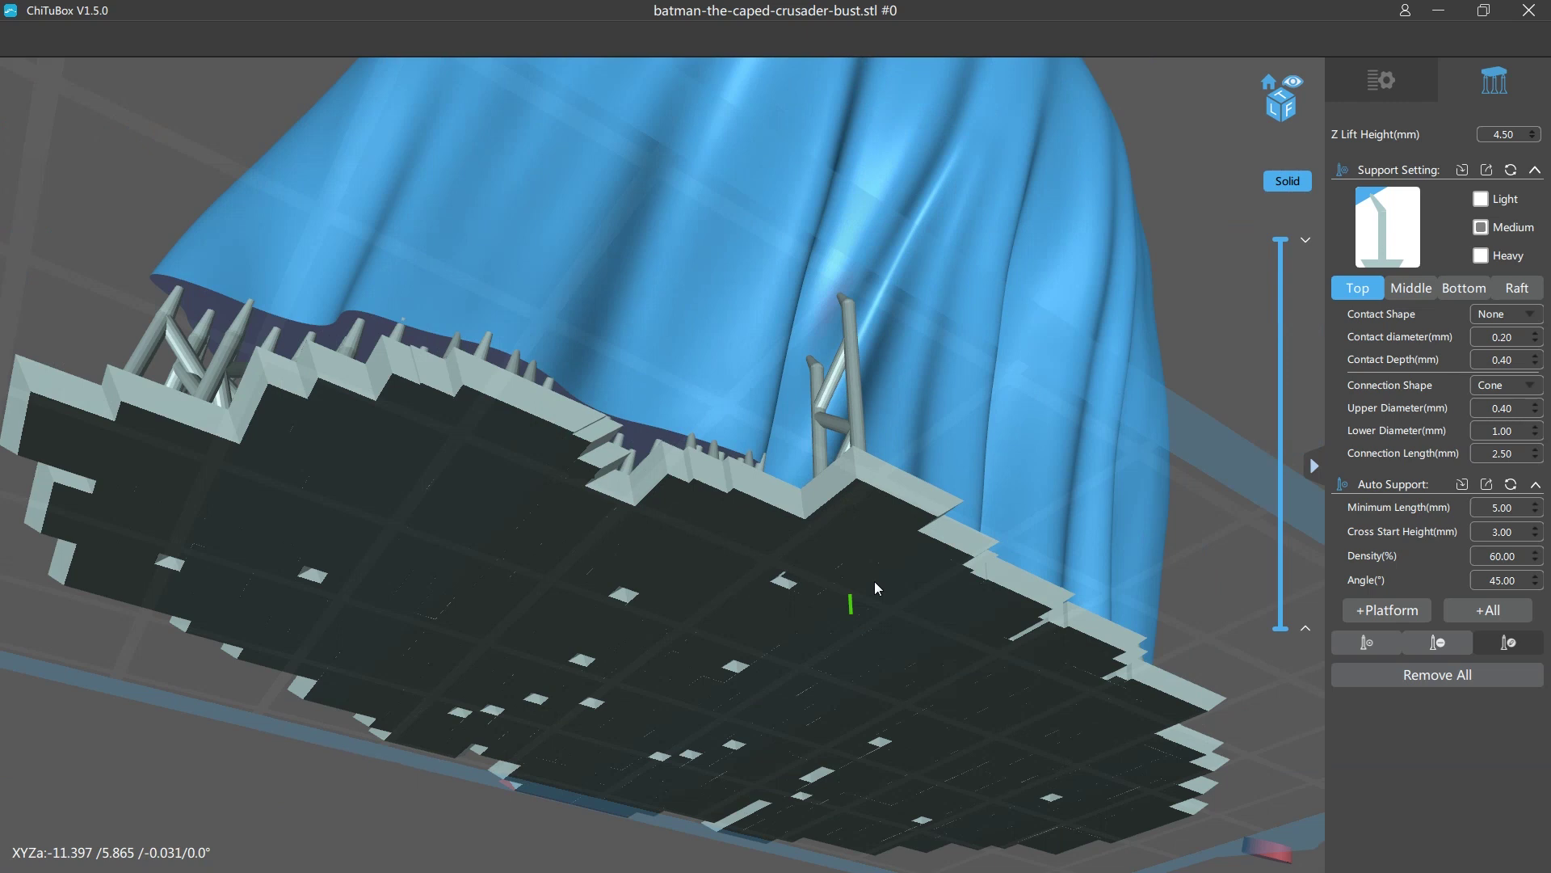
Step: Delete the cross-linked pair of tall supports reaching into the deep fold on the back of the cape
{"action": "left_click_drag", "start_coordinate": [874, 580], "coordinate": [919, 614]}
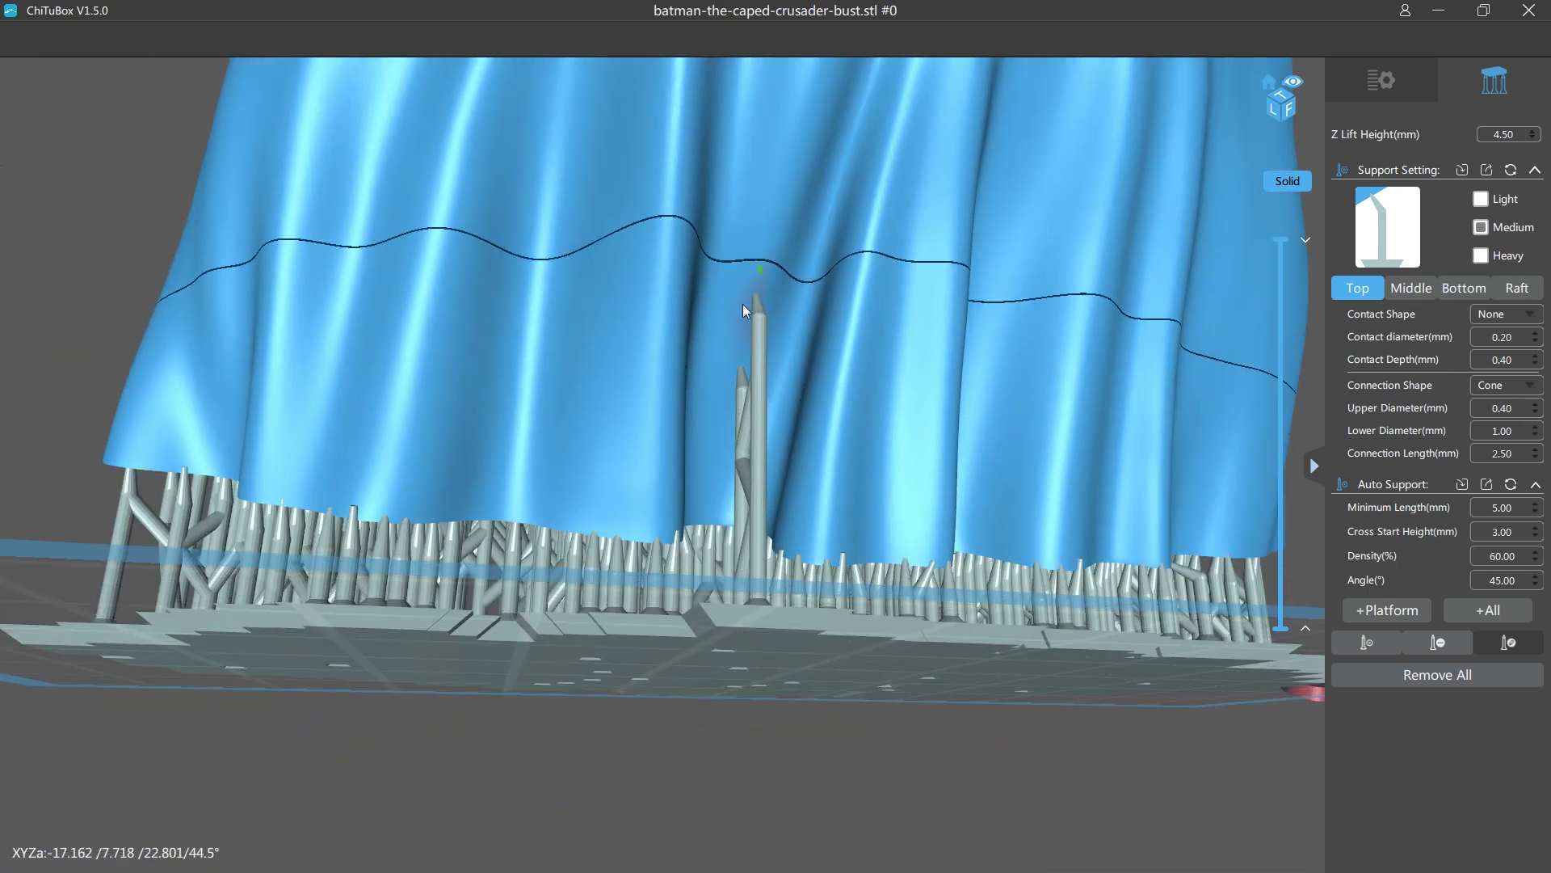
{"action": "left_click_drag", "start_coordinate": [741, 445], "coordinate": [771, 444]}
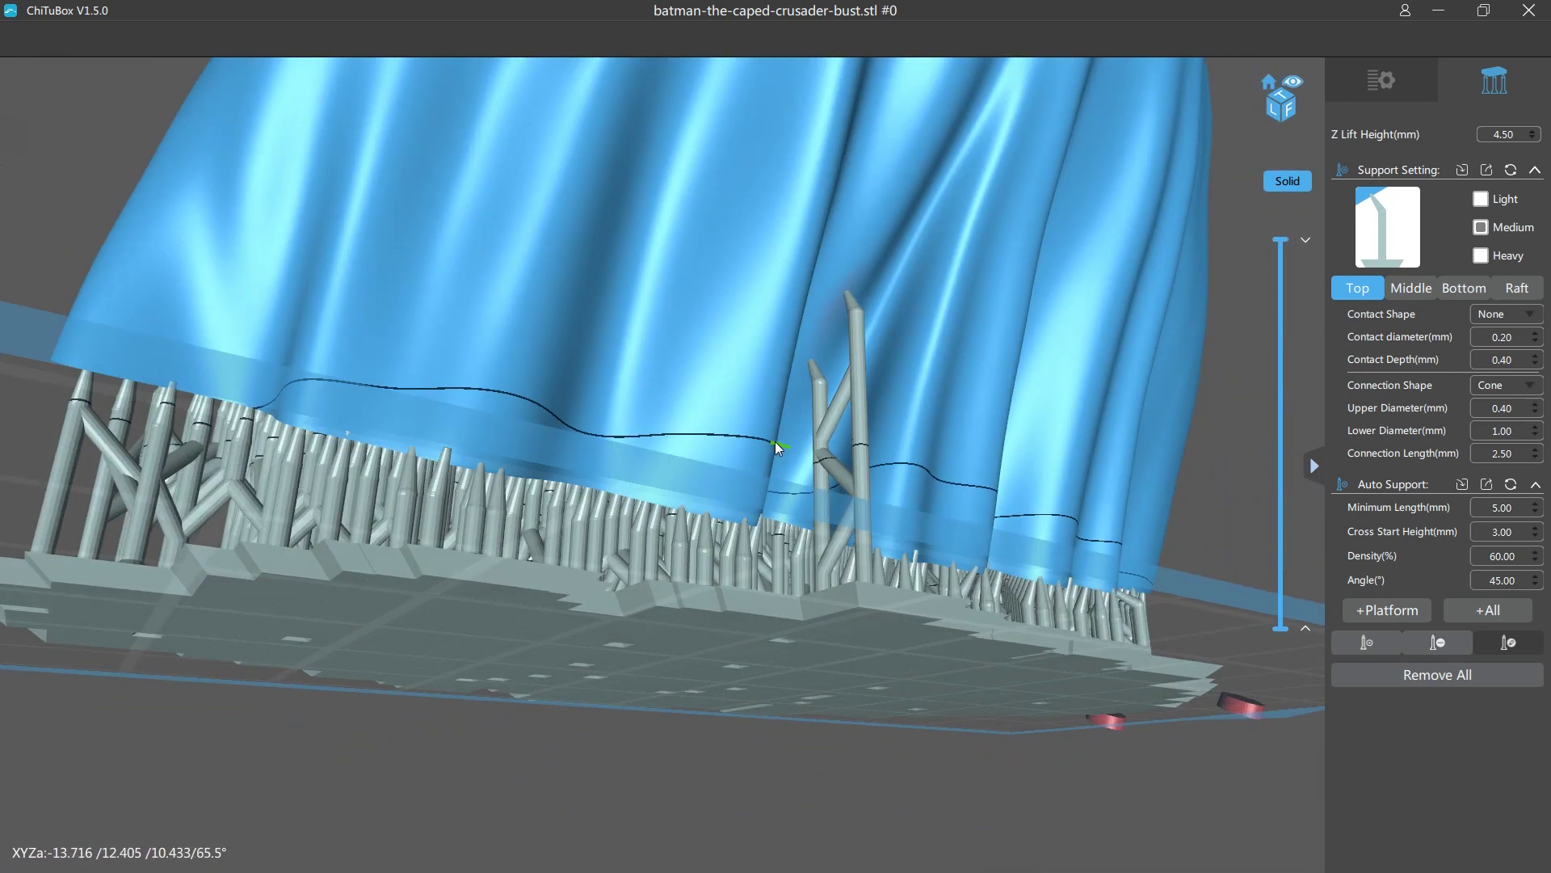
{"action": "left_click", "coordinate": [1438, 642]}
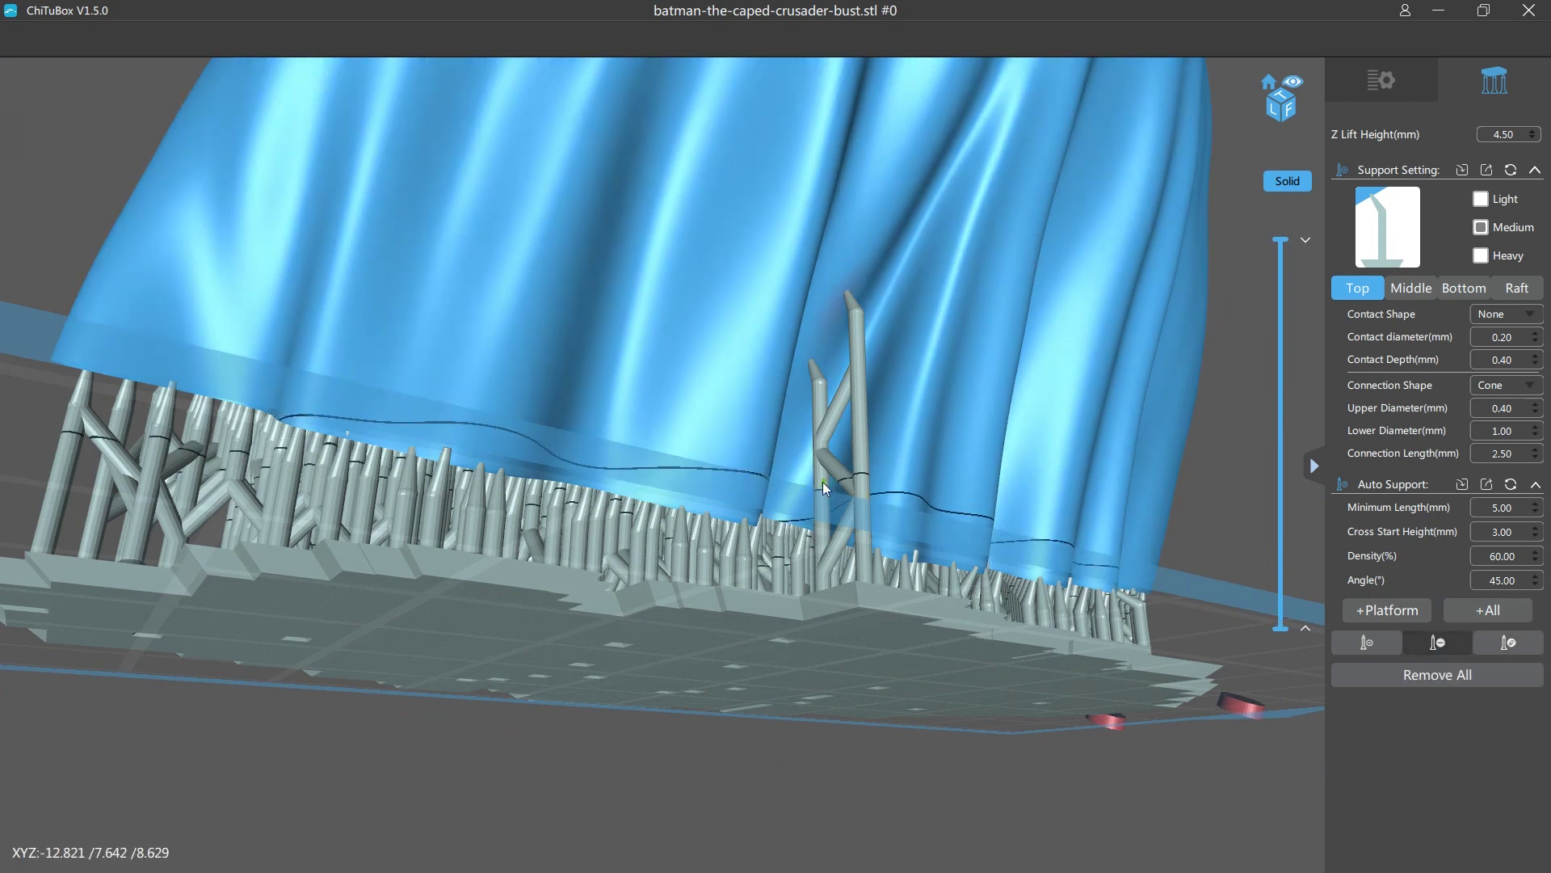
{"action": "left_click", "coordinate": [823, 482]}
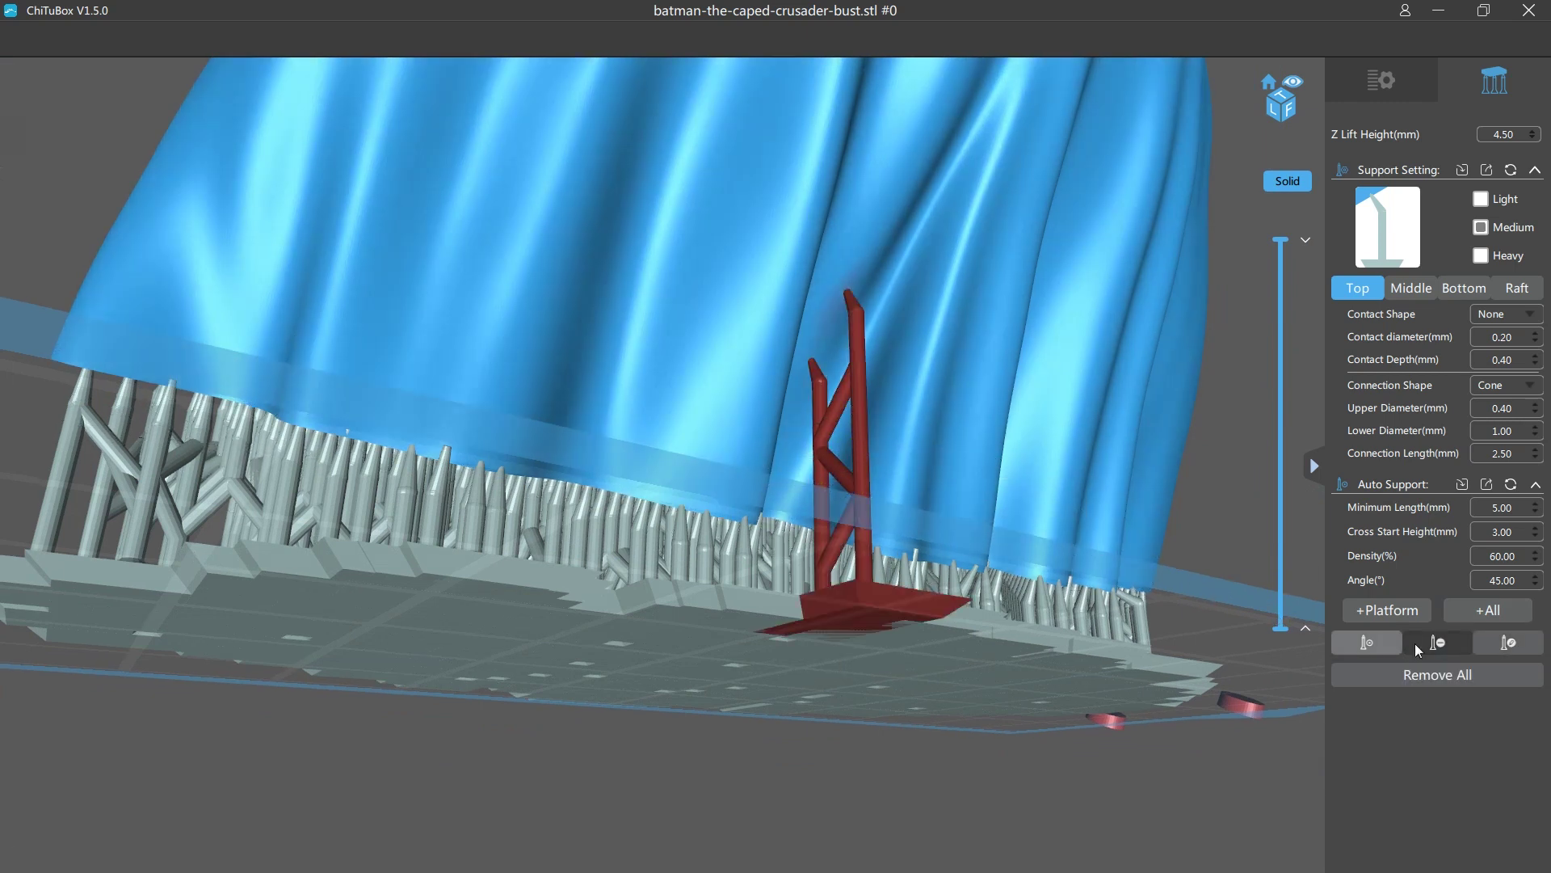
{"action": "left_click", "coordinate": [1436, 647]}
Step: Add two supports along the sparse curved base edge at the side end of the cape
{"action": "right_click_drag", "start_coordinate": [973, 532], "coordinate": [842, 265]}
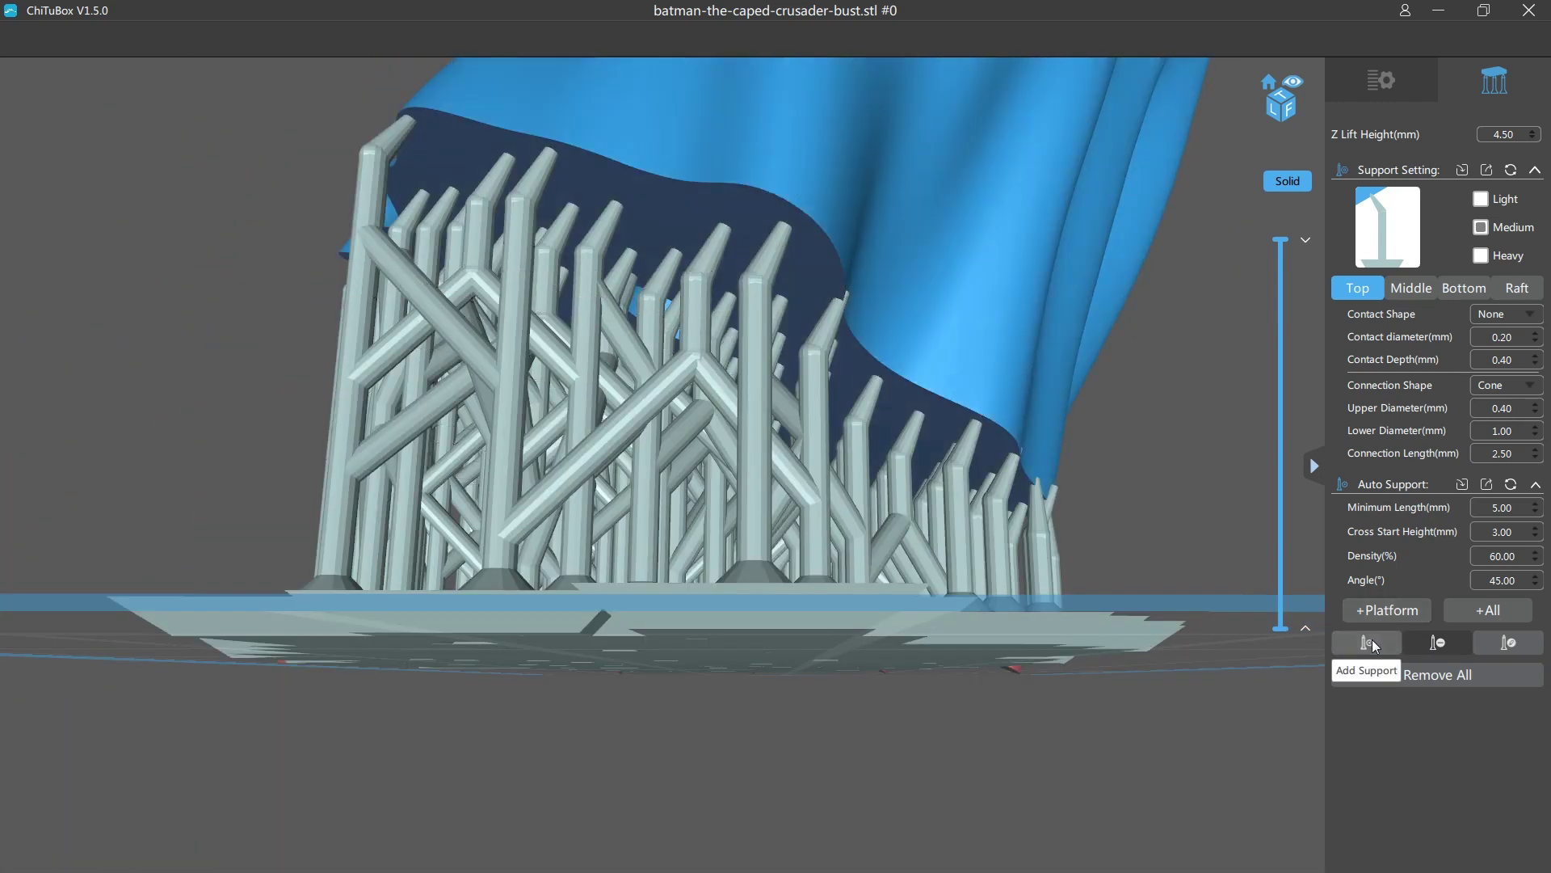
{"action": "left_click", "coordinate": [1370, 640]}
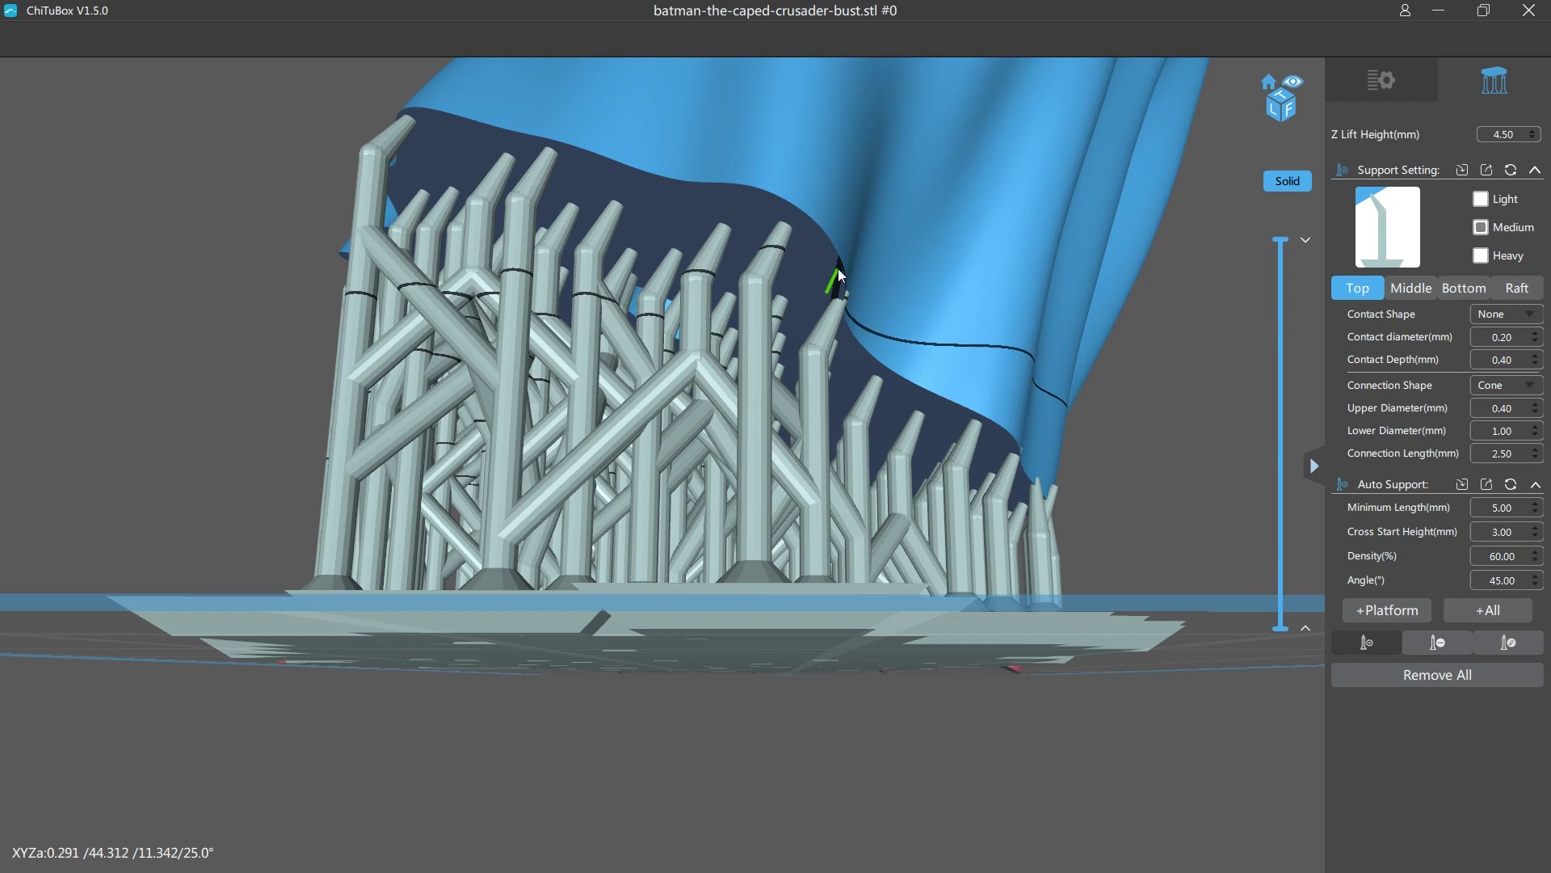
{"action": "left_click", "coordinate": [842, 269]}
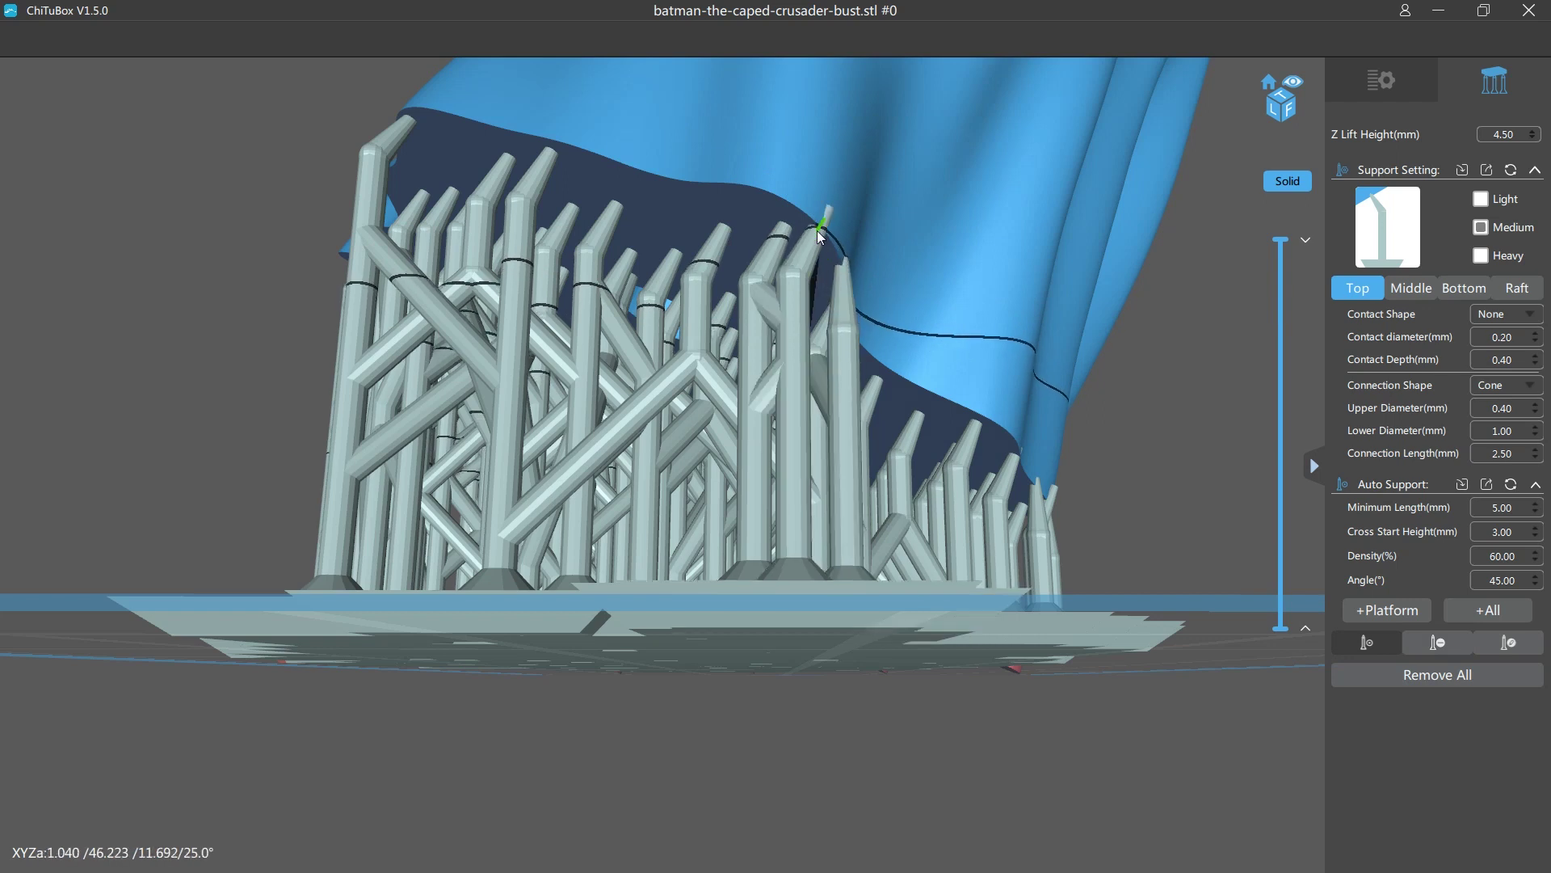
{"action": "right_click_drag", "start_coordinate": [720, 240], "coordinate": [779, 225]}
Step: Add supports to the gaps along the front base edge, around the chest rim and the adjoining cape opening
{"action": "right_click_drag", "start_coordinate": [939, 139], "coordinate": [841, 267]}
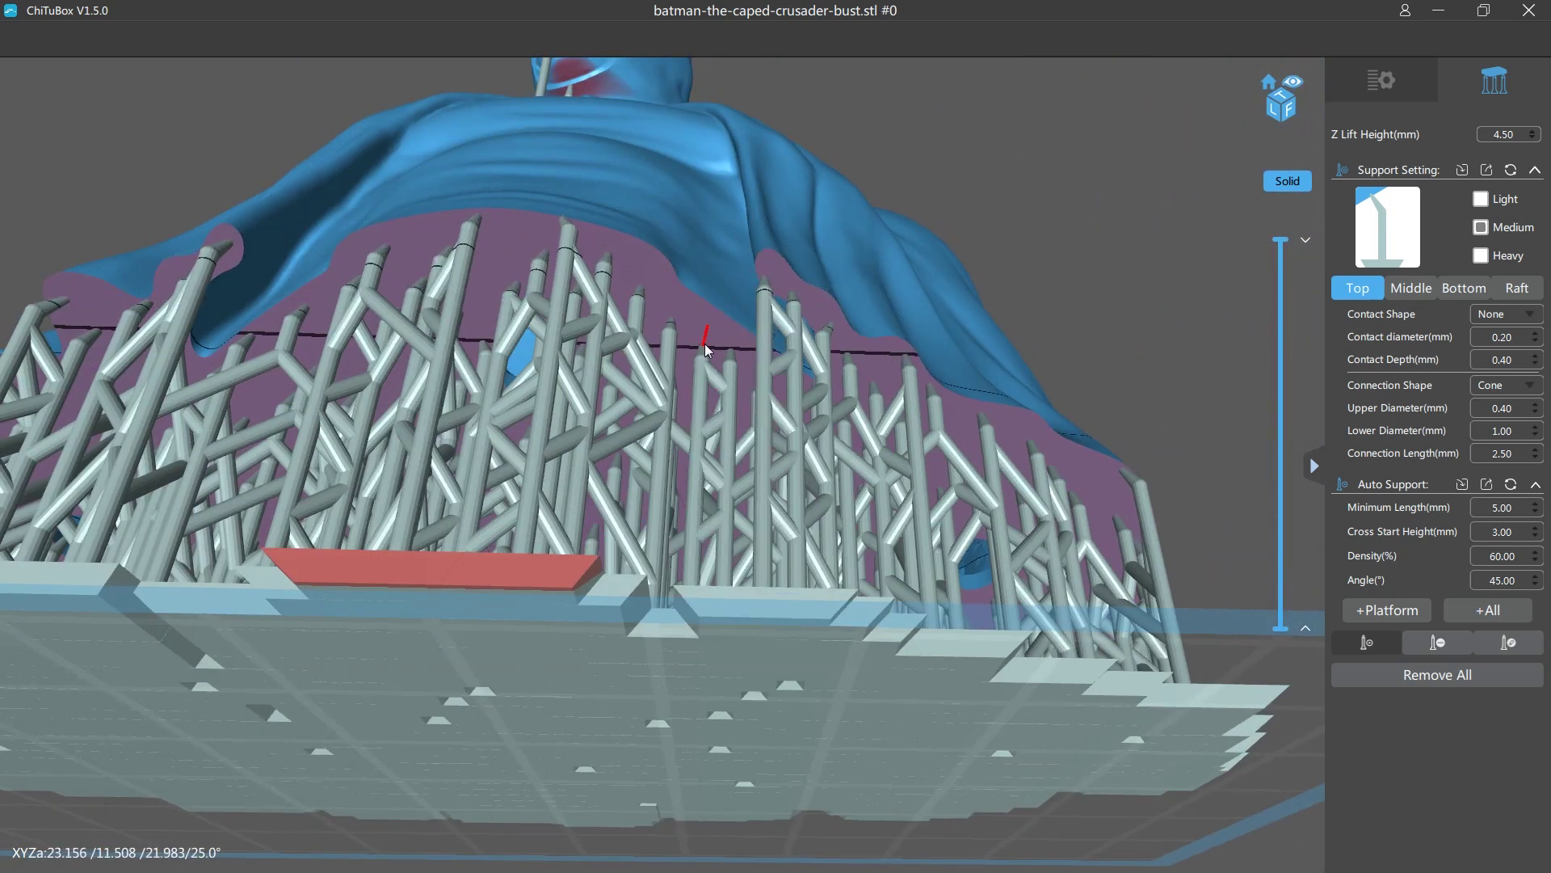
{"action": "left_click", "coordinate": [665, 272]}
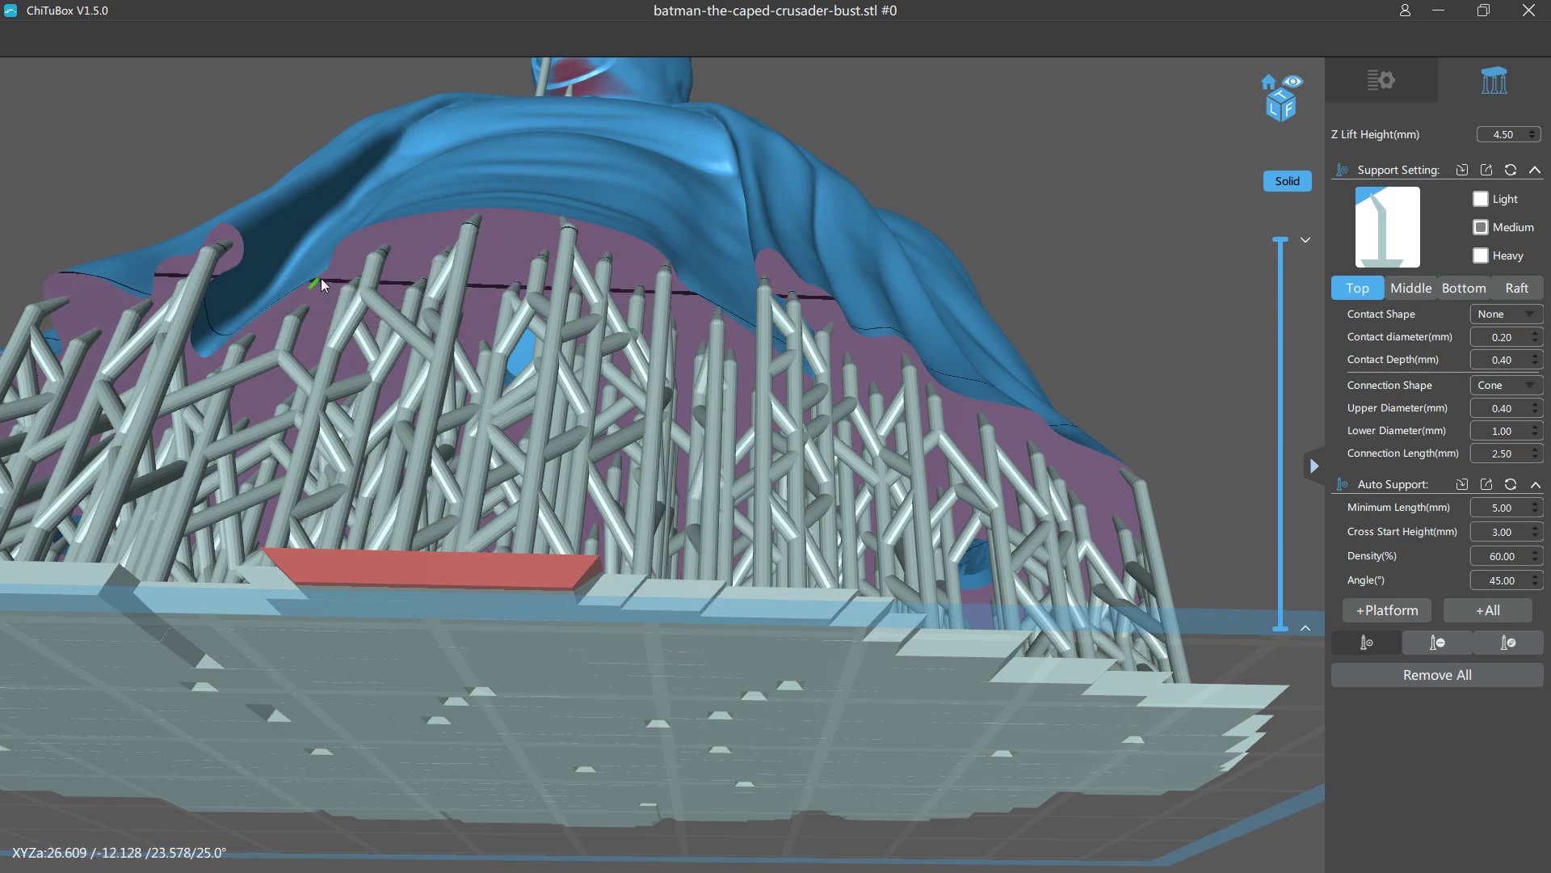
{"action": "left_click", "coordinate": [832, 302]}
{"action": "left_click", "coordinate": [780, 263]}
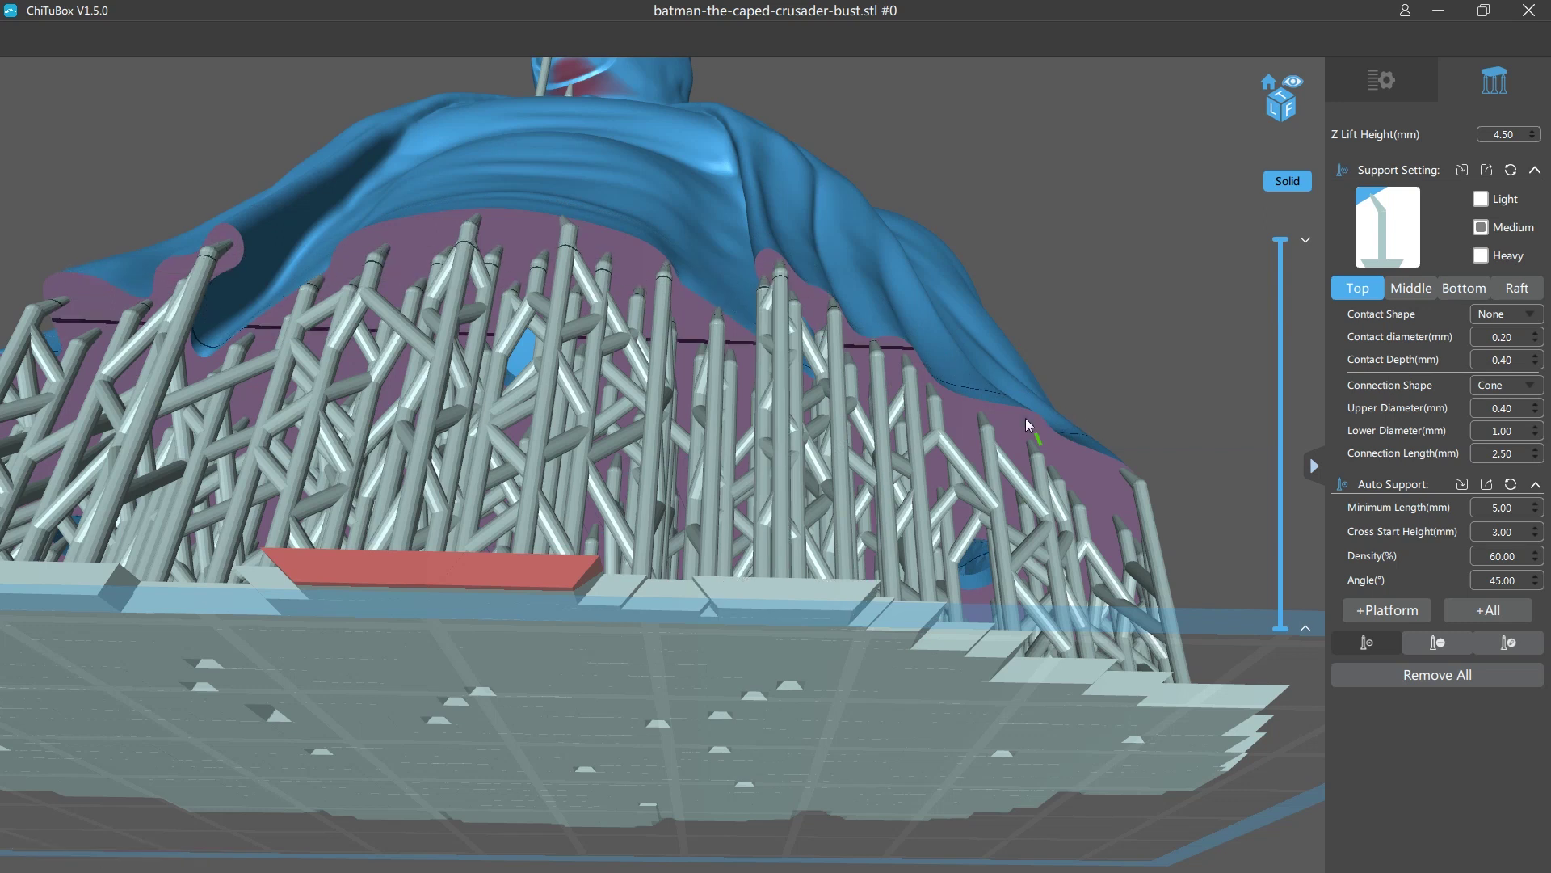
Step: Add supports along the front base edge at the opposite cape opening, including the end of the chest rim
{"action": "scroll", "coordinate": [619, 412], "scroll_direction": "down", "scroll_amount": 3}
{"action": "scroll", "coordinate": [696, 415], "scroll_direction": "up", "scroll_amount": 2}
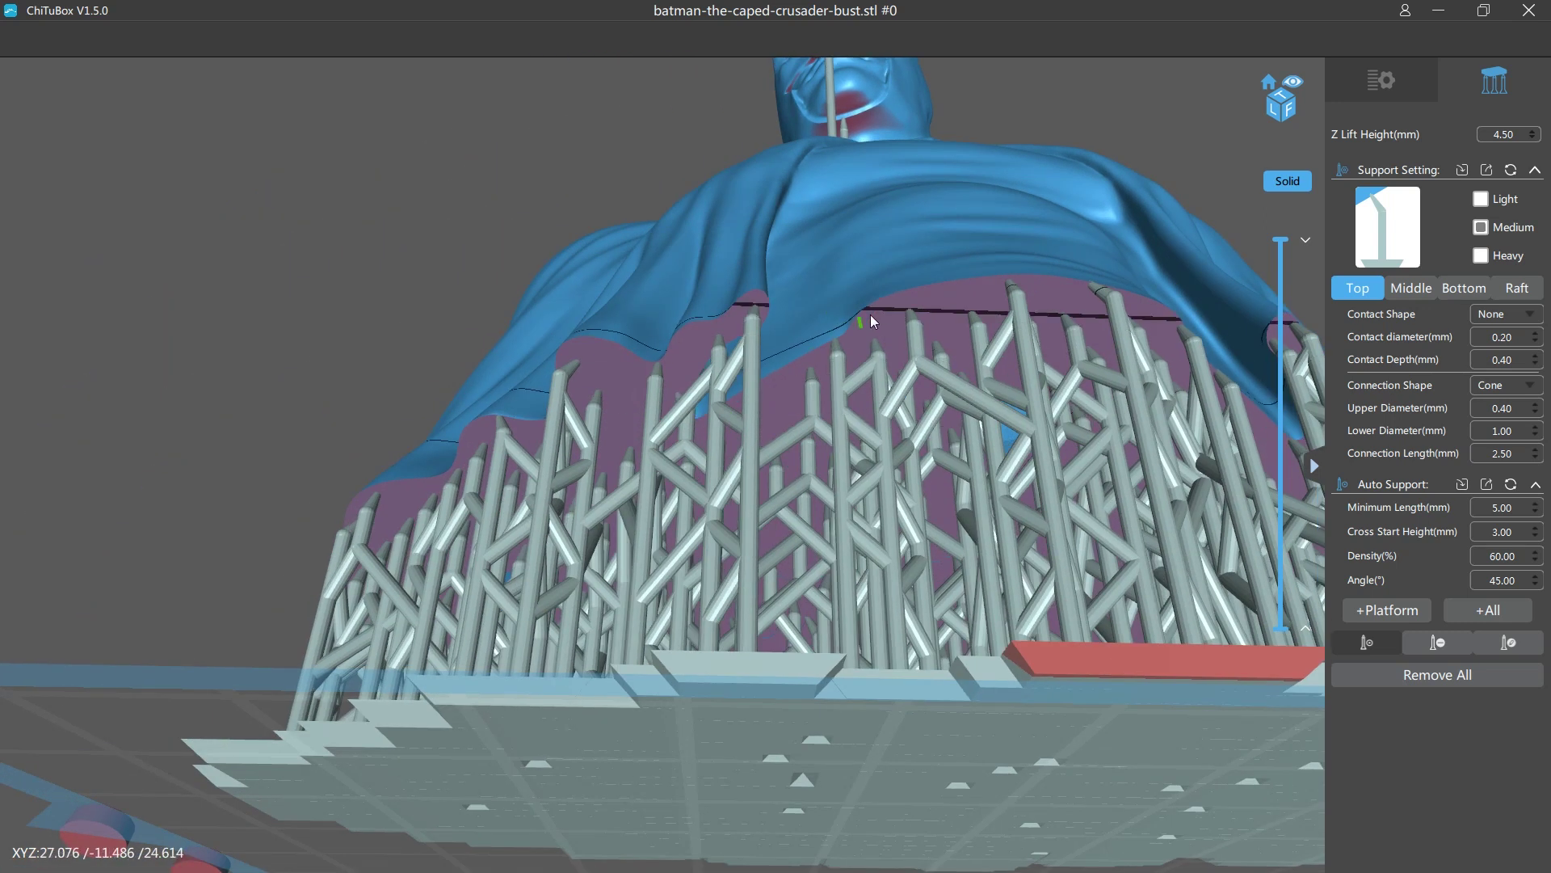
{"action": "left_click", "coordinate": [866, 312]}
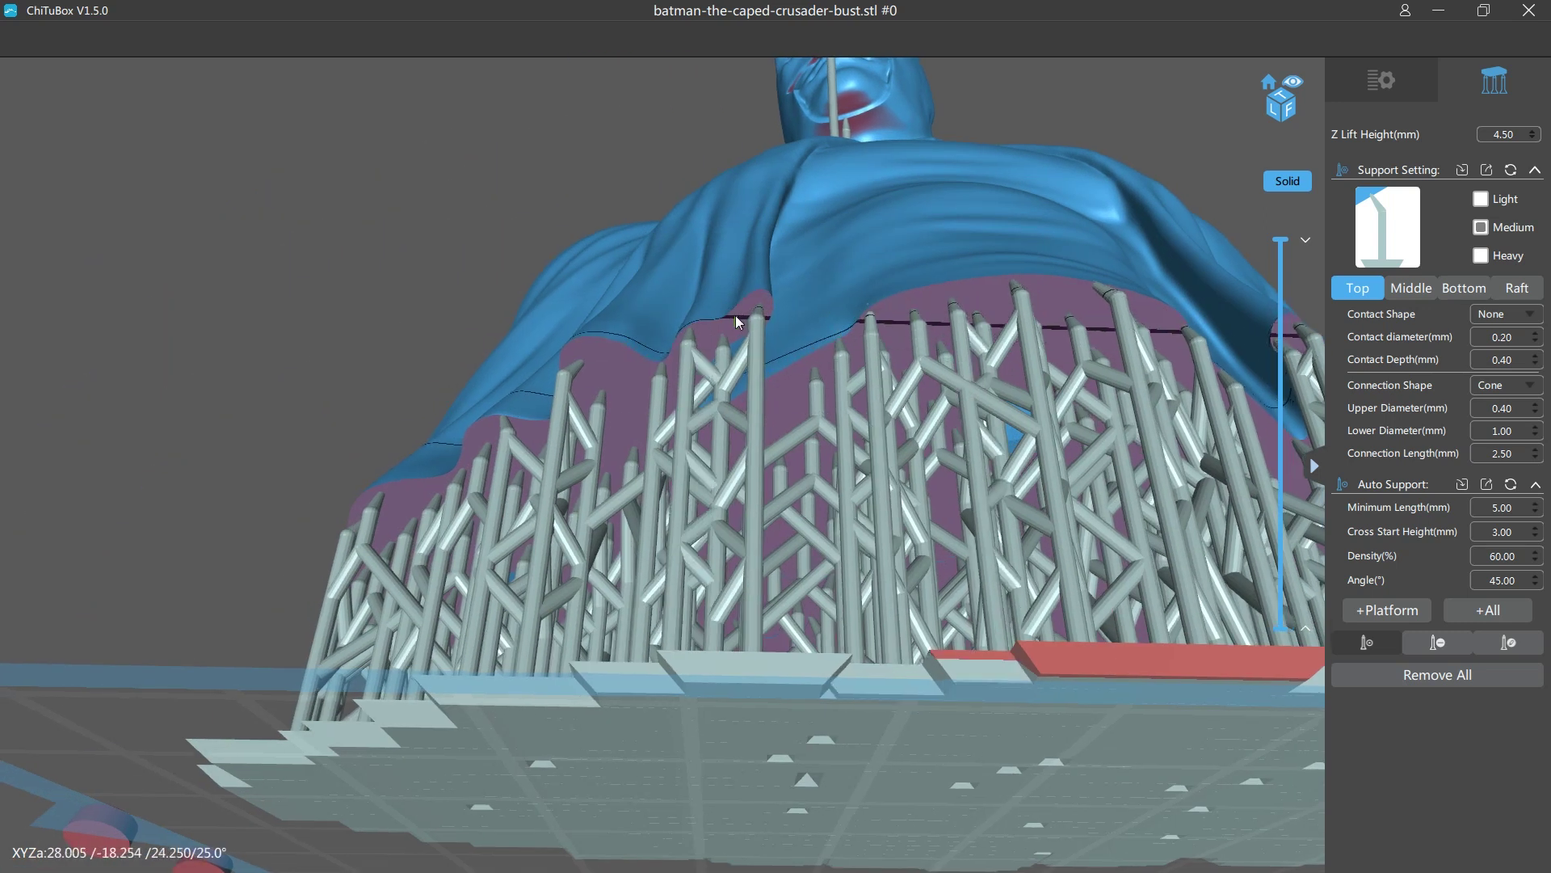
{"action": "left_click", "coordinate": [1269, 82]}
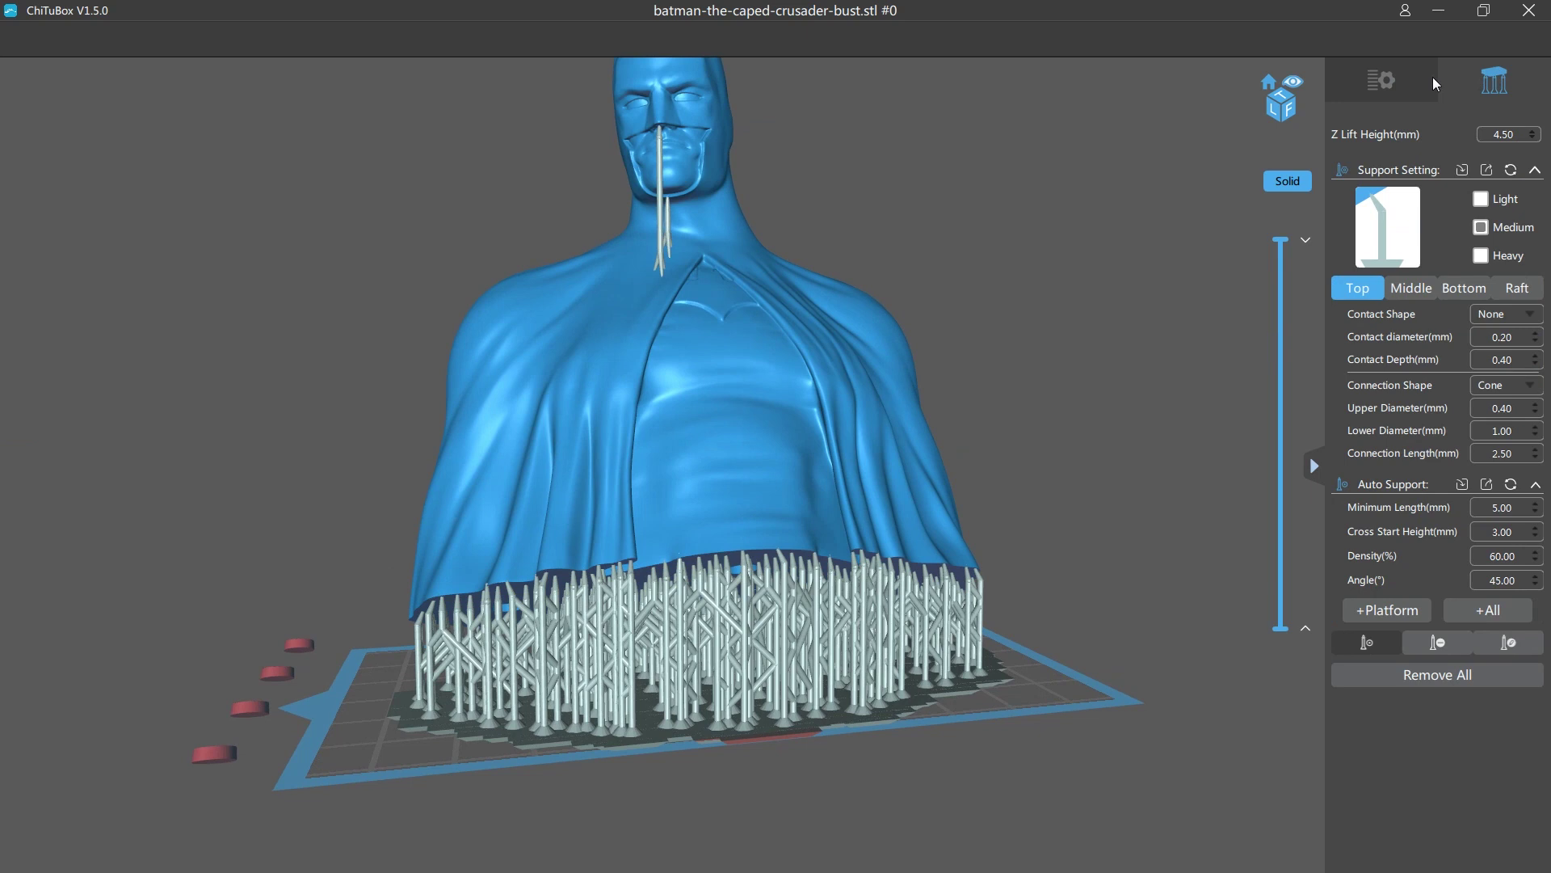